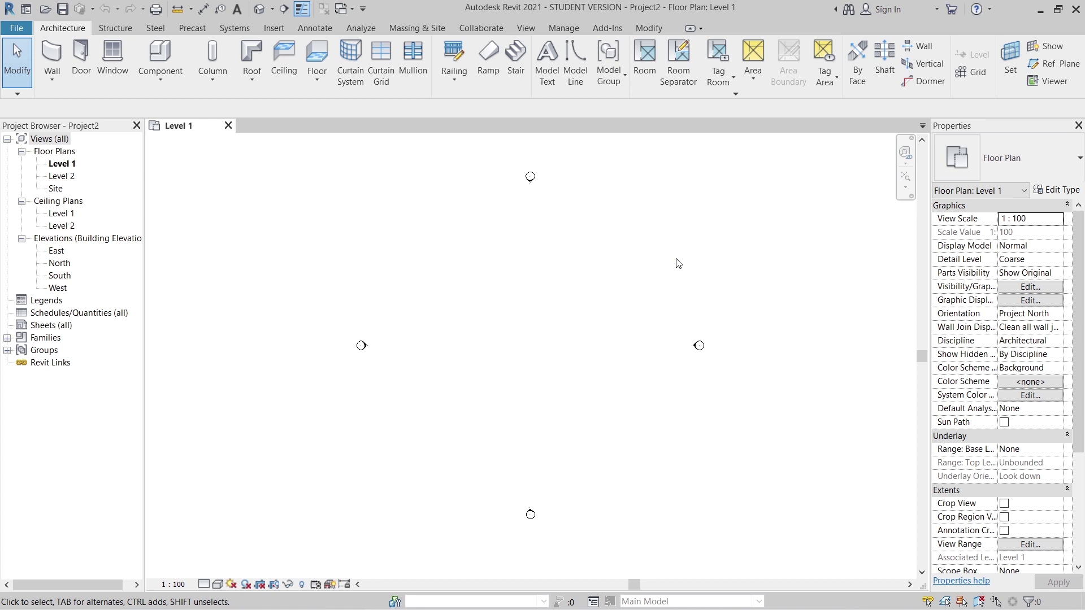
# Step: Create a new family from the English template Metric Profile-Mullion.rft
pyautogui.click(16, 27)
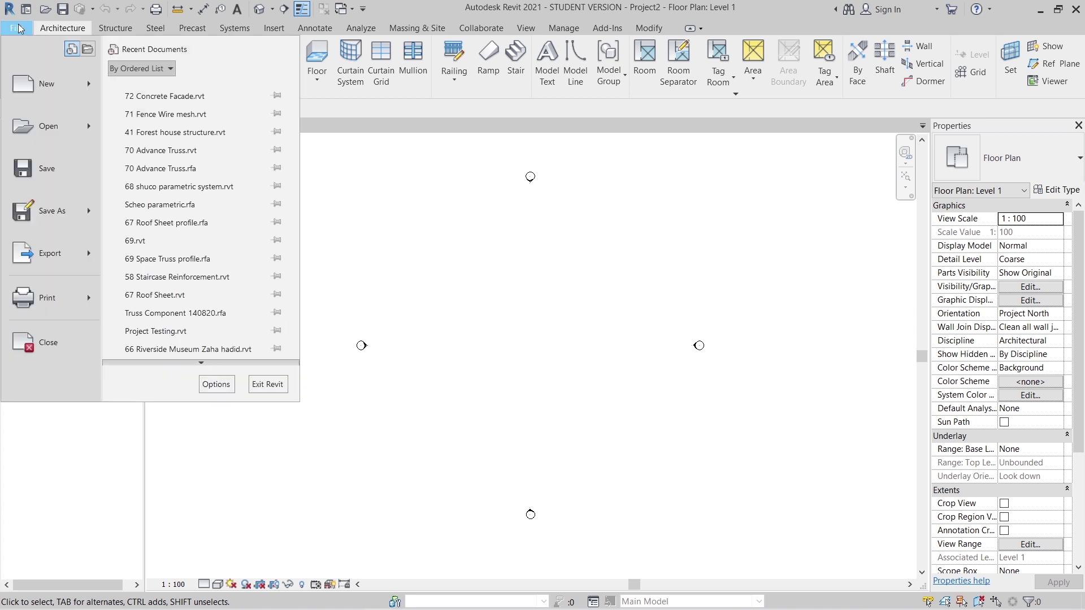
pyautogui.moveTo(39, 92)
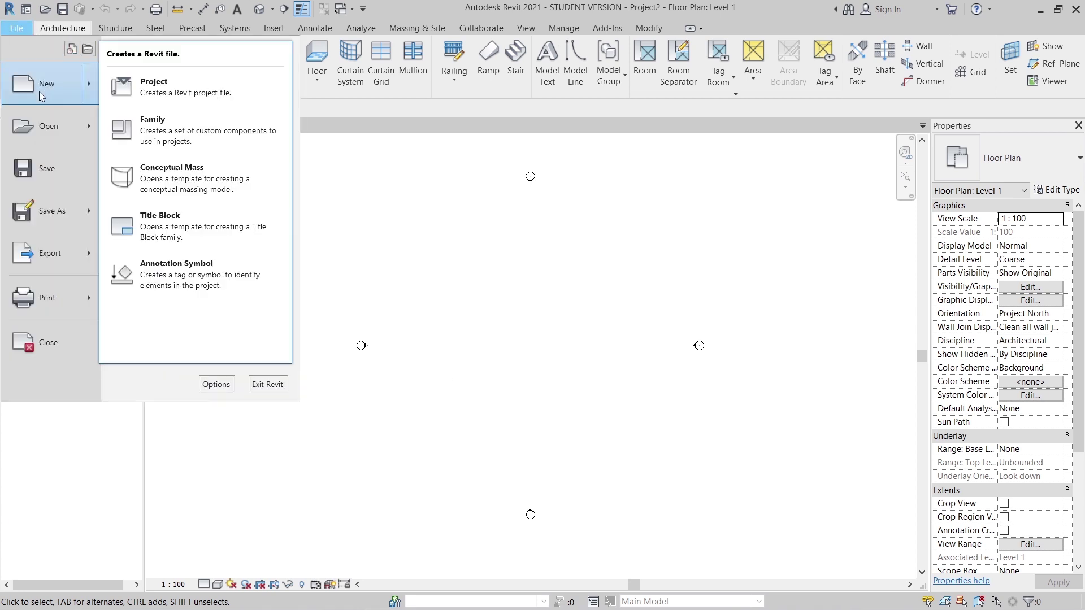
pyautogui.click(181, 118)
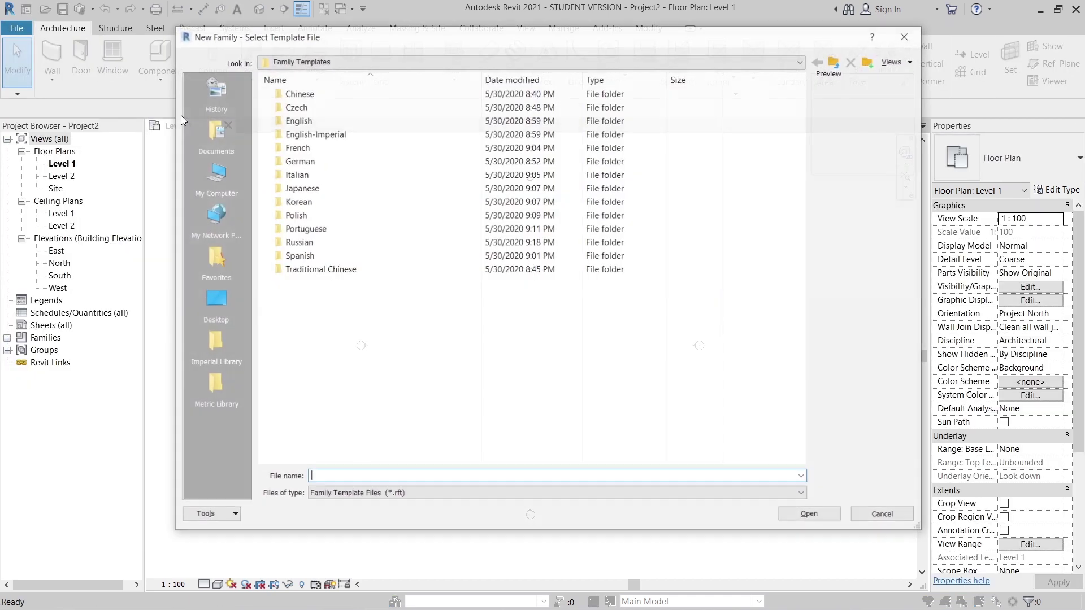
pyautogui.doubleClick(297, 119)
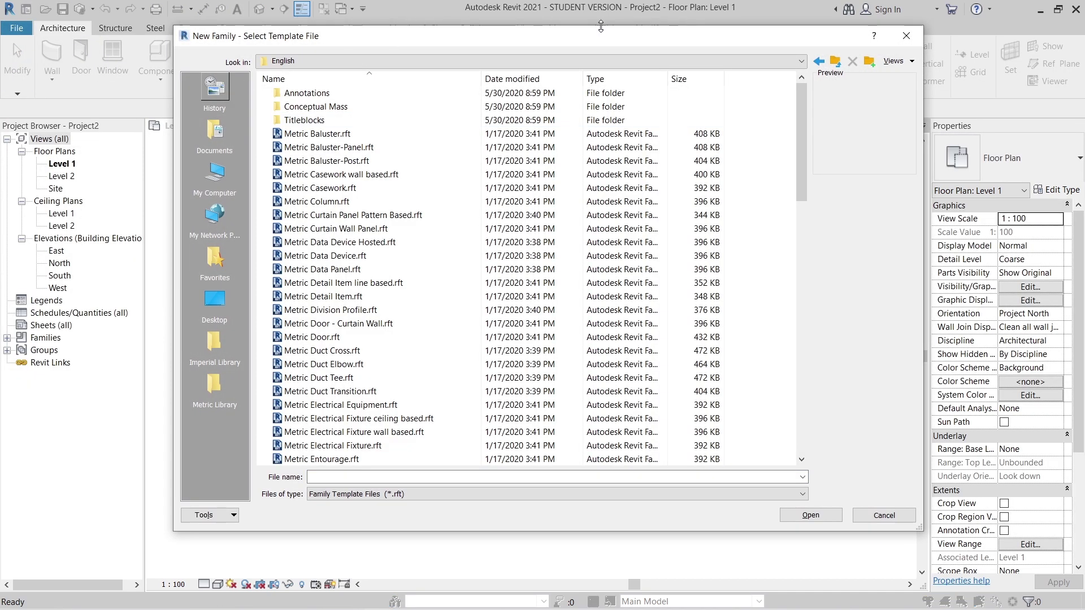
pyautogui.moveTo(798, 147); pyautogui.dragTo(806, 325)
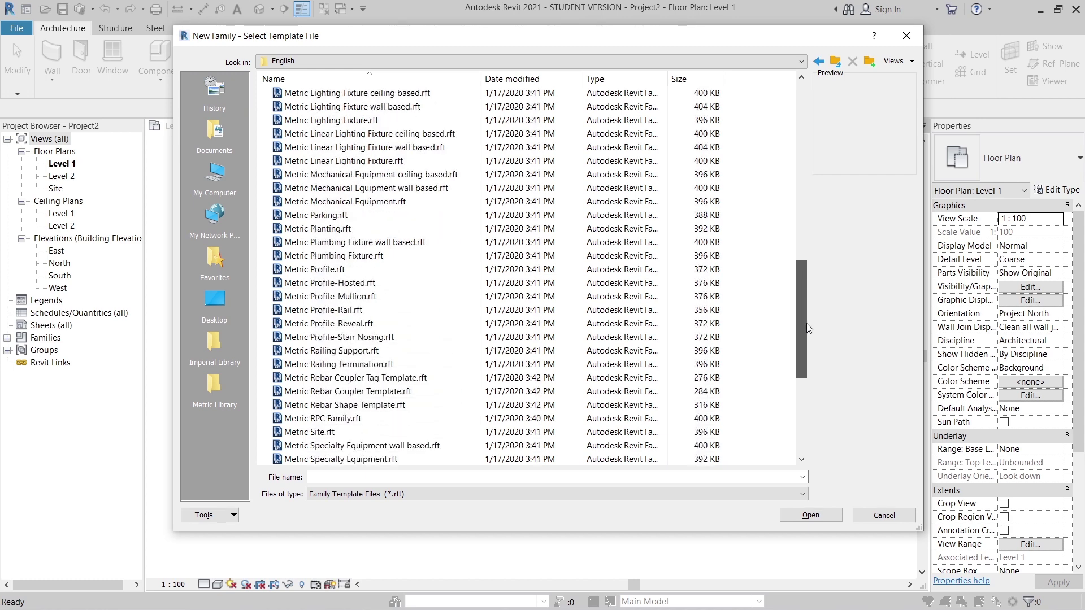
pyautogui.doubleClick(354, 296)
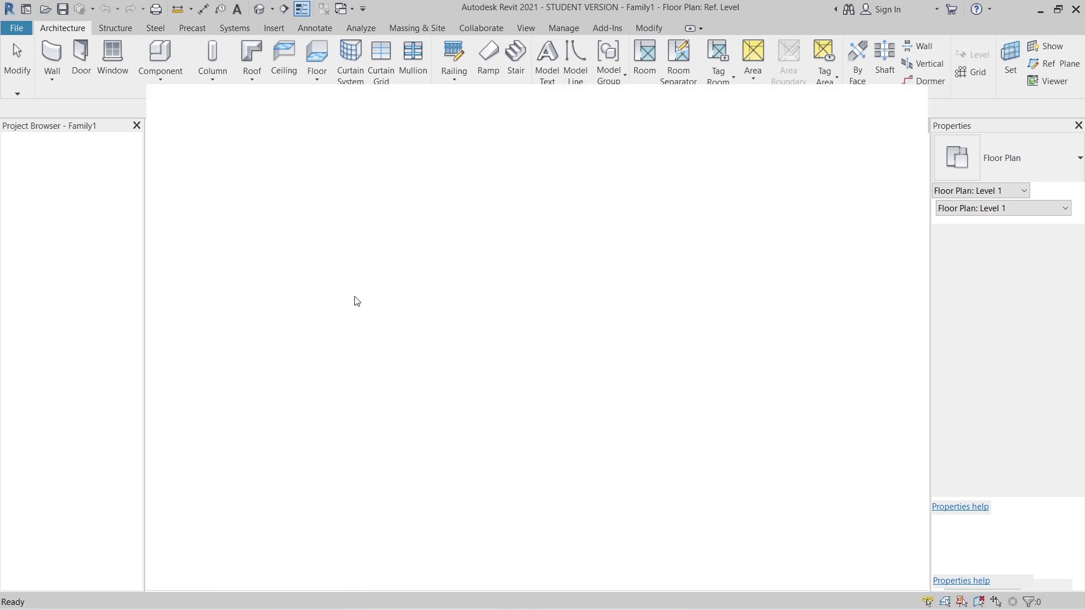
# Step: Add two vertical reference planes offset 250 mm to either side of the Center Of Mullion plane by picking that plane
pyautogui.moveTo(588, 359); pyautogui.dragTo(506, 383, button='middle')
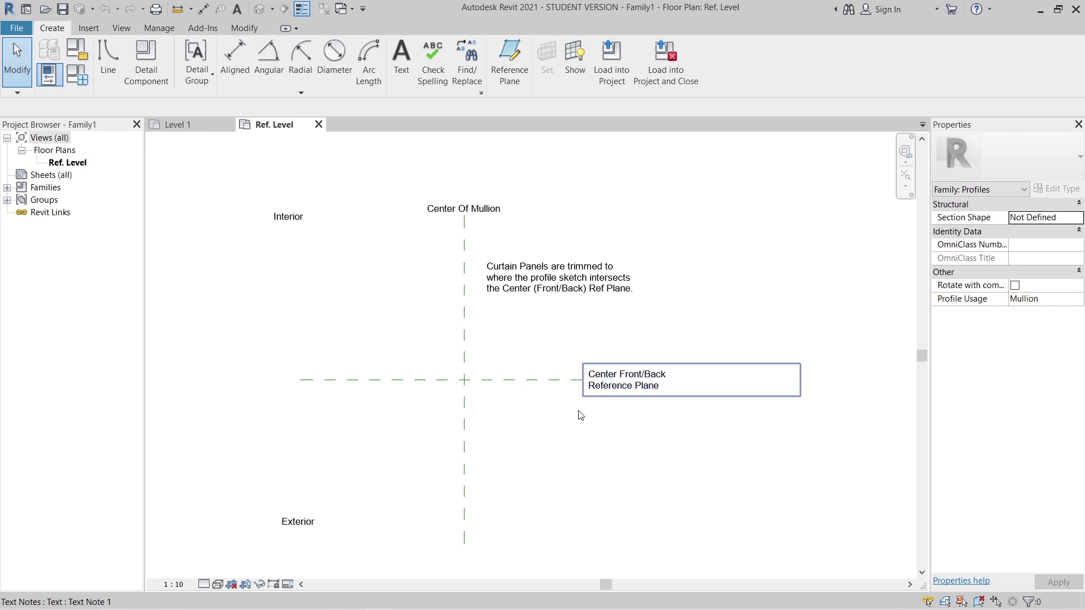
pyautogui.moveTo(488, 430); pyautogui.dragTo(508, 430, button='middle')
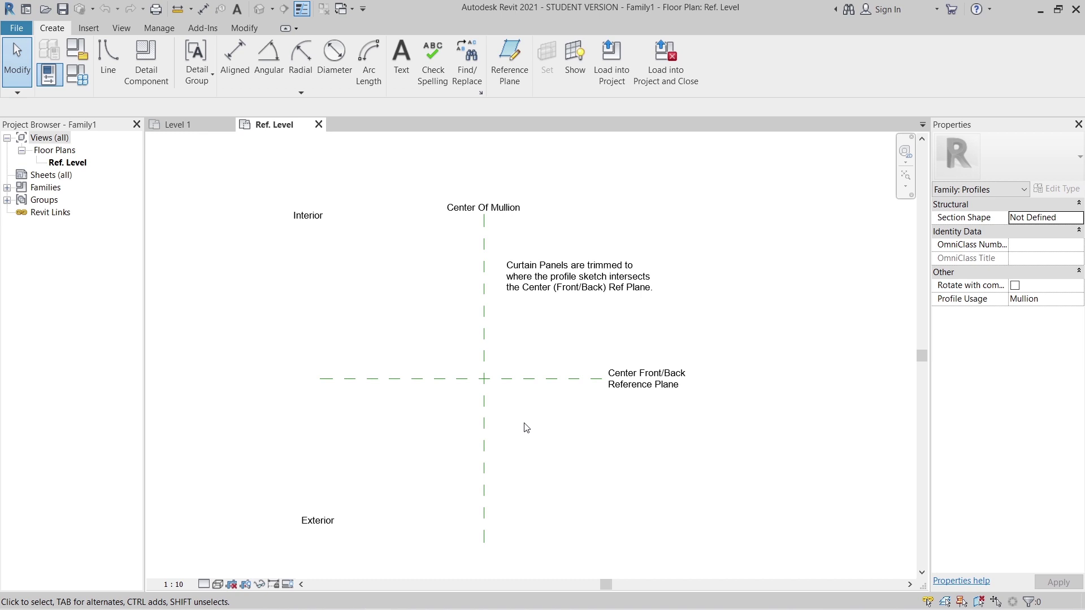
pyautogui.press('r')
pyautogui.press('p')
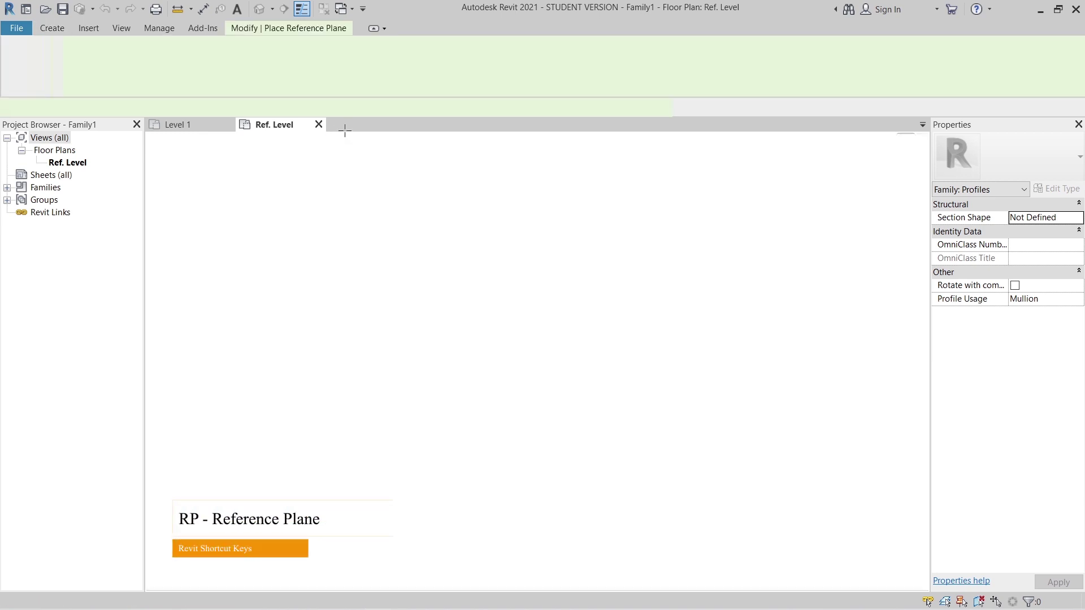
pyautogui.click(491, 51)
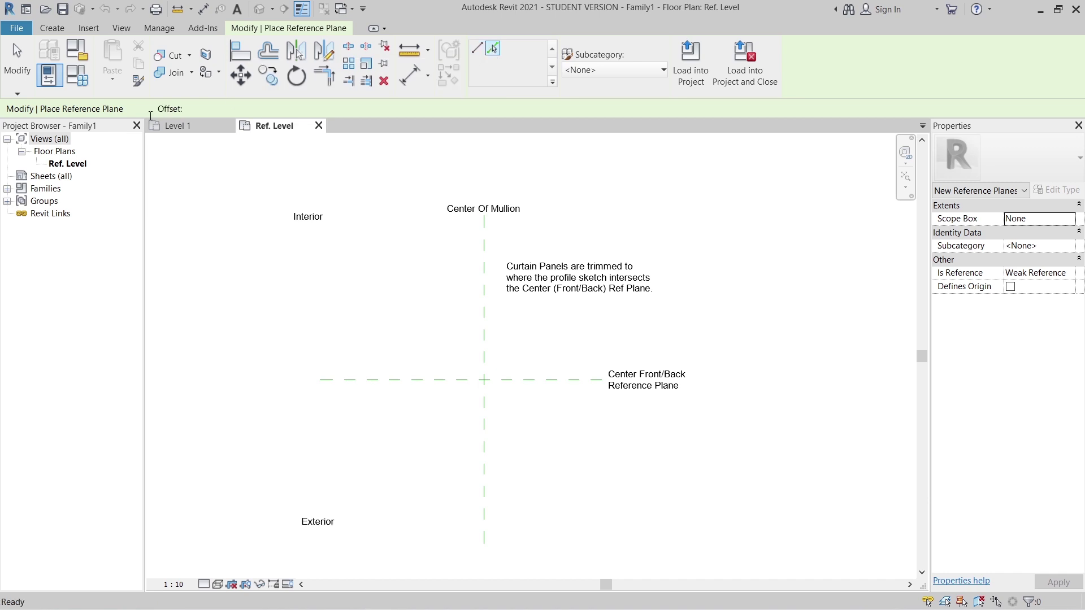
pyautogui.click(187, 109)
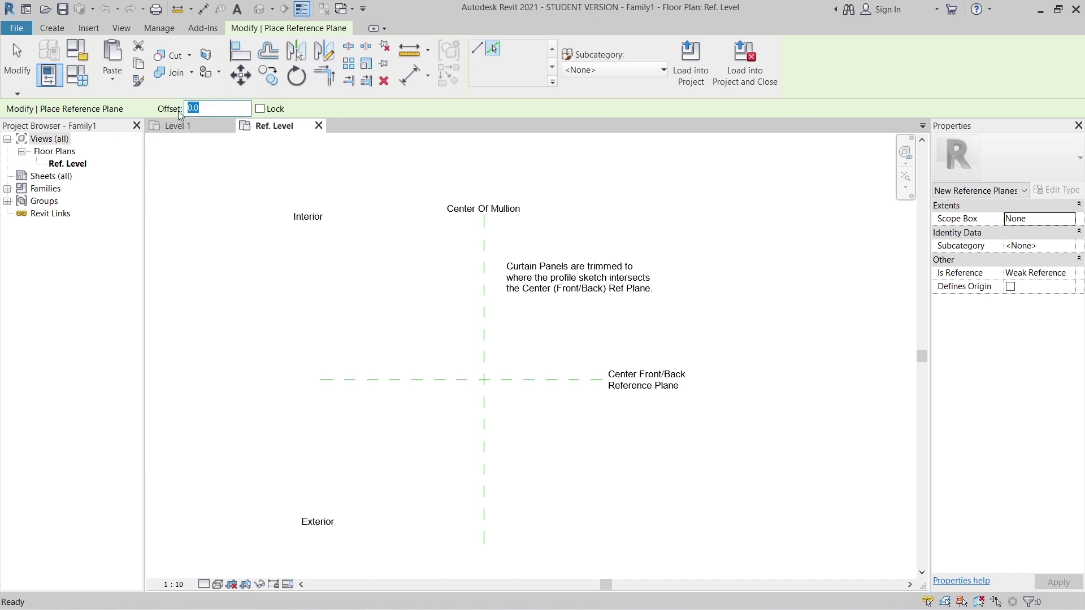
pyautogui.write('250')
pyautogui.click(481, 345)
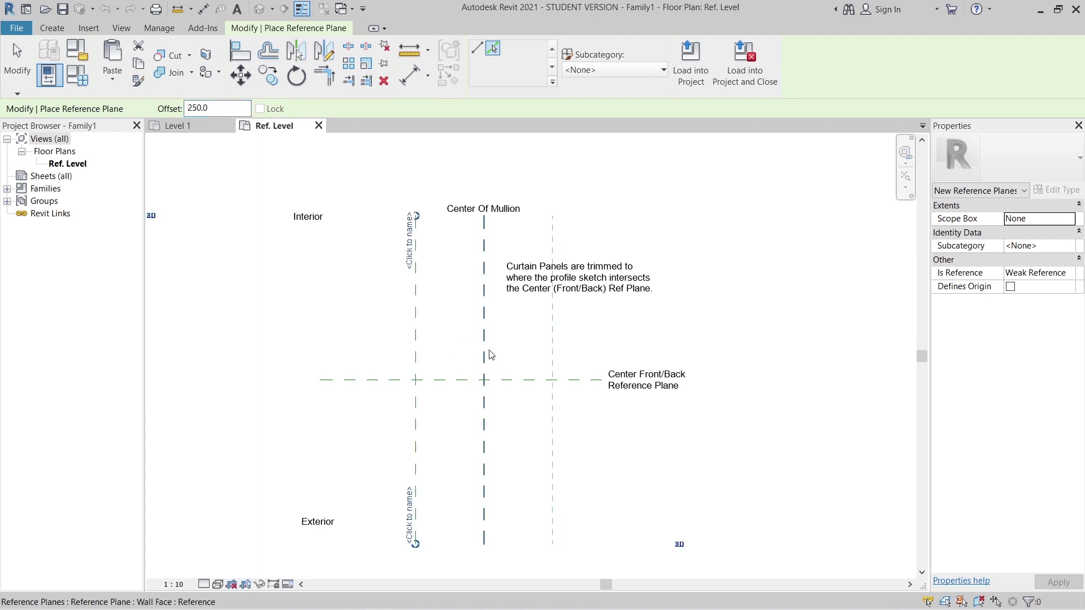
pyautogui.click(490, 355)
pyautogui.click(192, 109)
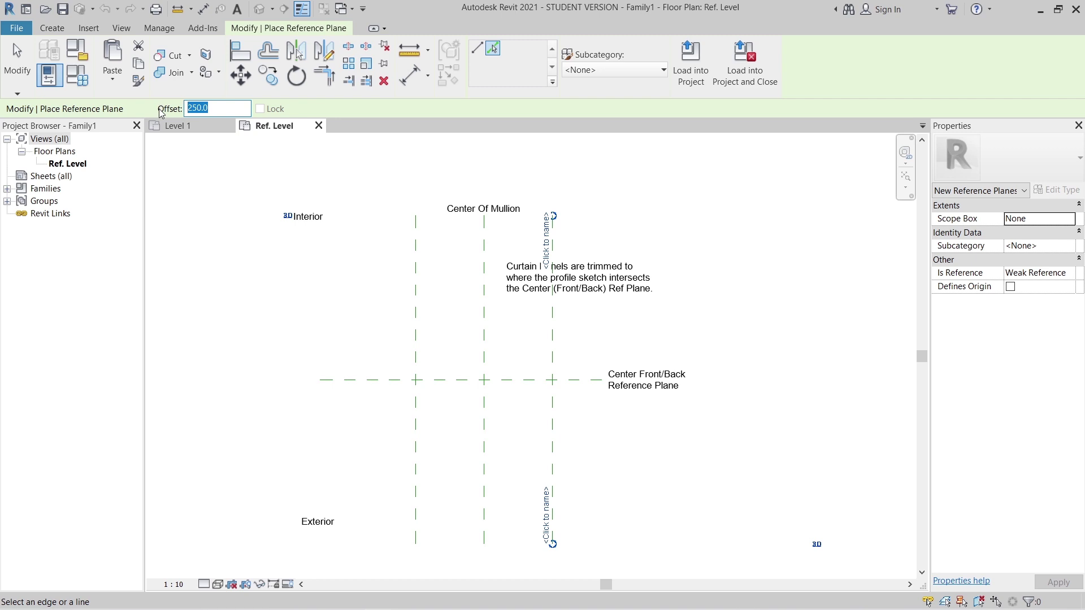
pyautogui.write('12')
pyautogui.click(459, 378)
pyautogui.press('Escape')
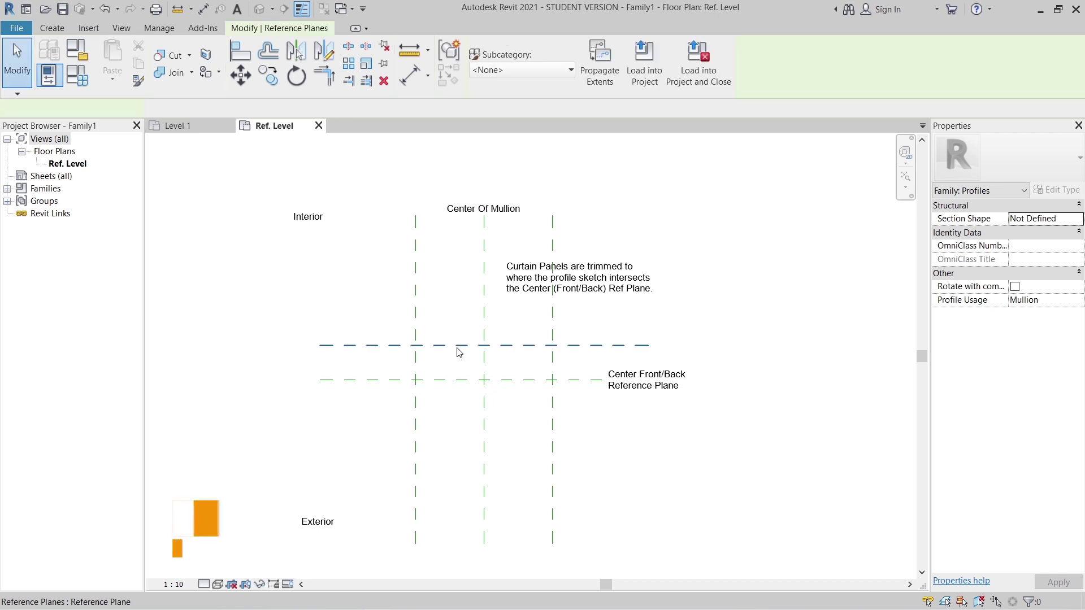
pyautogui.click(459, 345)
pyautogui.press('Delete')
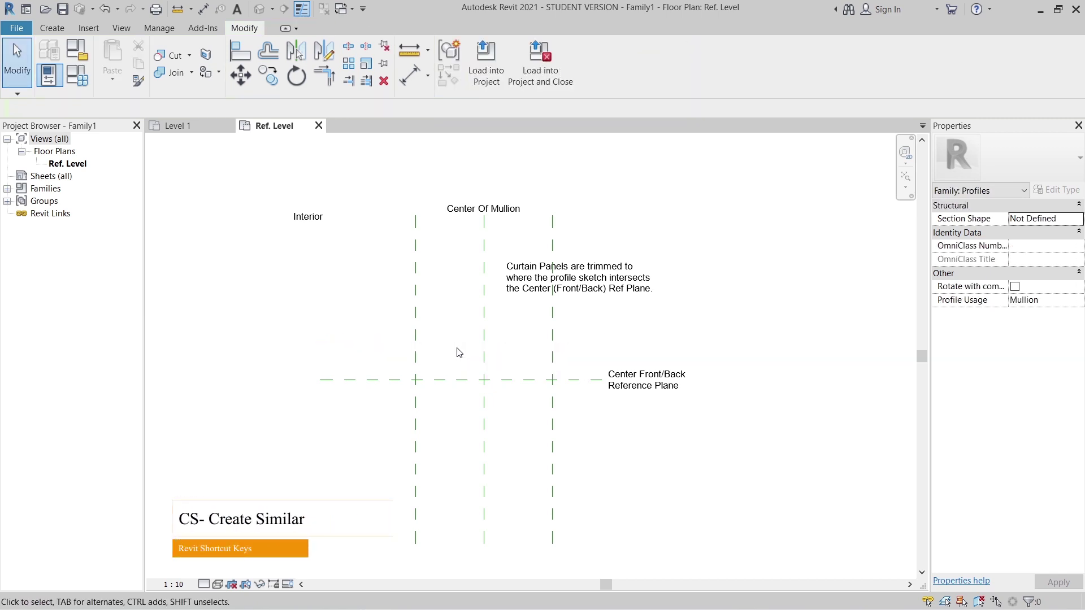
# Step: Add two horizontal reference planes offset 100 mm above and below the Center Front/Back plane by picking that plane
pyautogui.click(459, 380)
pyautogui.press('c')
pyautogui.press('s')
pyautogui.click(491, 50)
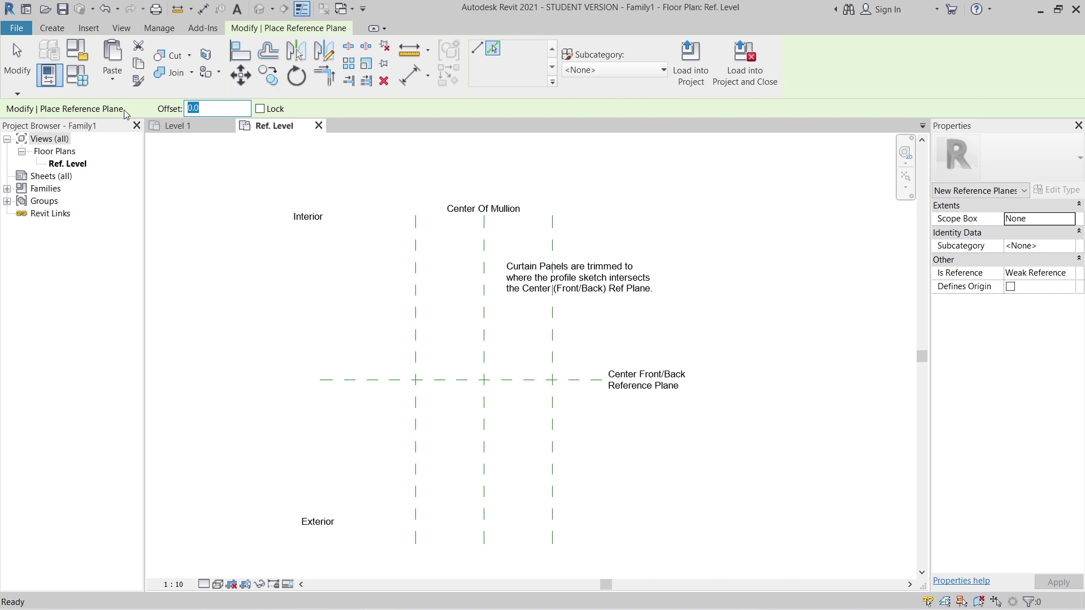
pyautogui.write('100.0')
pyautogui.click(435, 376)
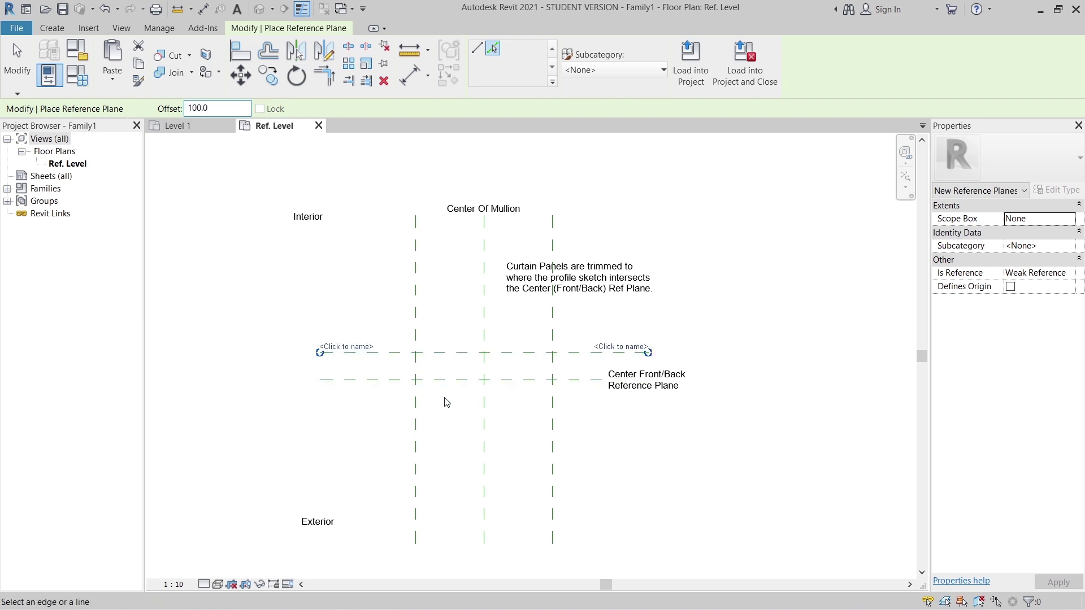
pyautogui.click(443, 383)
pyautogui.press('Escape')
pyautogui.press('Escape')
# Step: Place a continuous aligned dimension across the three vertical reference planes and make its segments equal
pyautogui.scroll(-2, 441, 416)
pyautogui.moveTo(440, 416); pyautogui.dragTo(499, 418, button='middle')
pyautogui.scroll(3, 370, 375)
pyautogui.scroll(3, 409, 417)
pyautogui.scroll(-2, 470, 444)
pyautogui.moveTo(473, 456); pyautogui.dragTo(477, 455, button='middle')
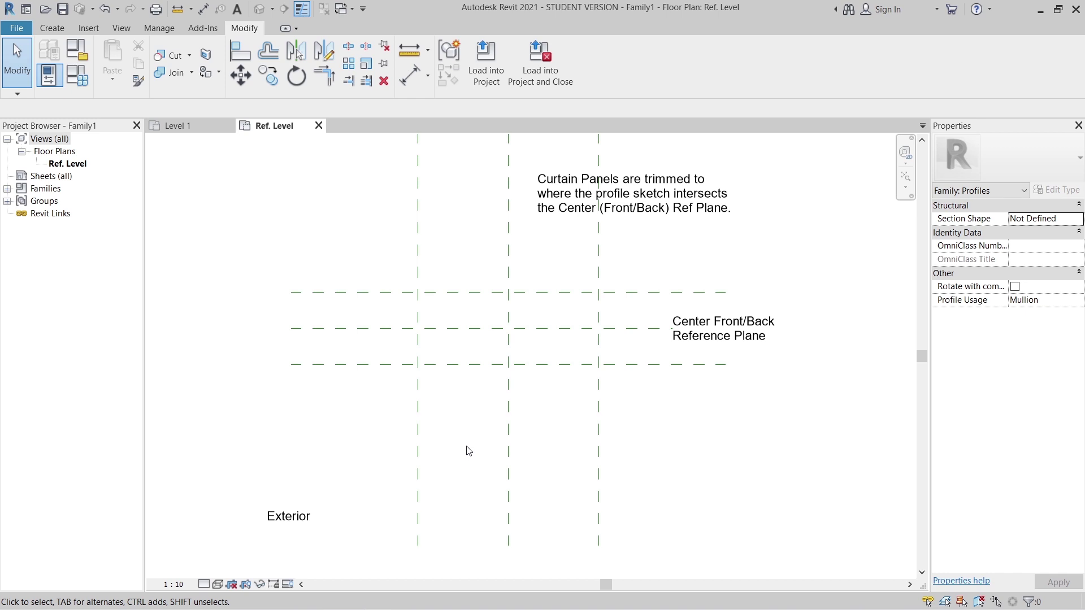
pyautogui.press('d')
pyautogui.press('i')
pyautogui.click(419, 388)
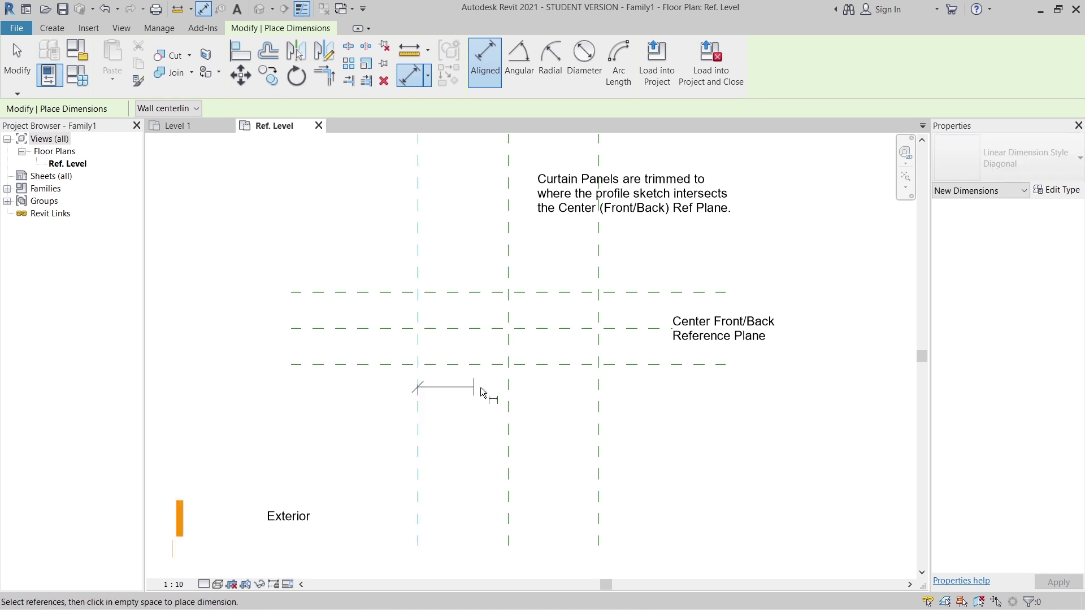
pyautogui.click(508, 394)
pyautogui.click(599, 398)
pyautogui.click(616, 397)
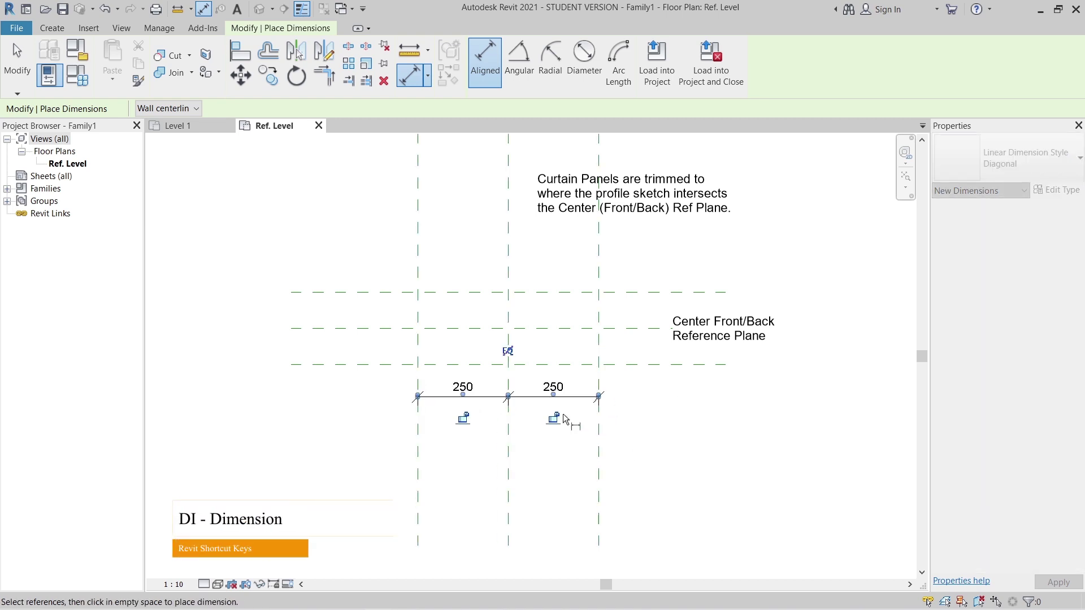
pyautogui.click(508, 351)
# Step: Add an overall aligned dimension between the two outer vertical reference planes, below the equality dimension
pyautogui.click(419, 452)
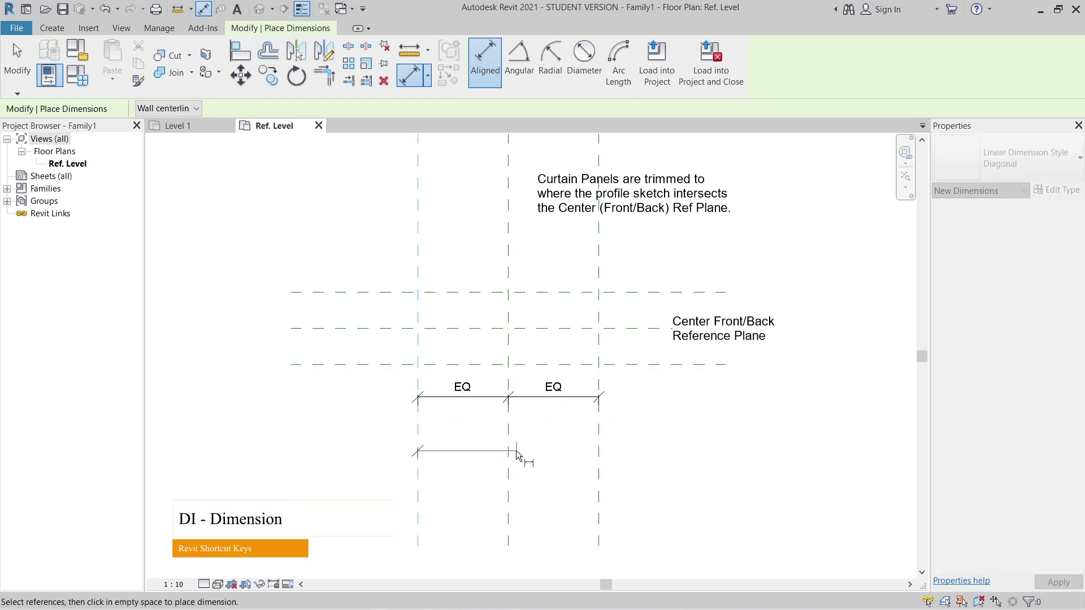
pyautogui.click(598, 450)
pyautogui.click(641, 433)
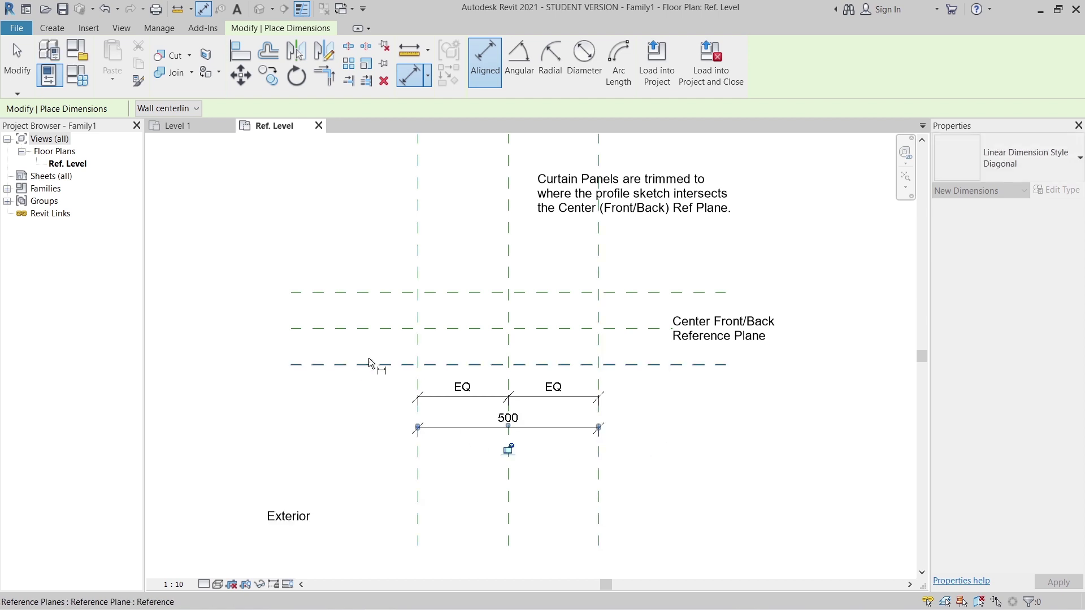
# Step: Place a continuous aligned dimension across the three horizontal reference planes and make its segments equal
pyautogui.click(369, 364)
pyautogui.click(382, 329)
pyautogui.click(395, 292)
pyautogui.click(381, 261)
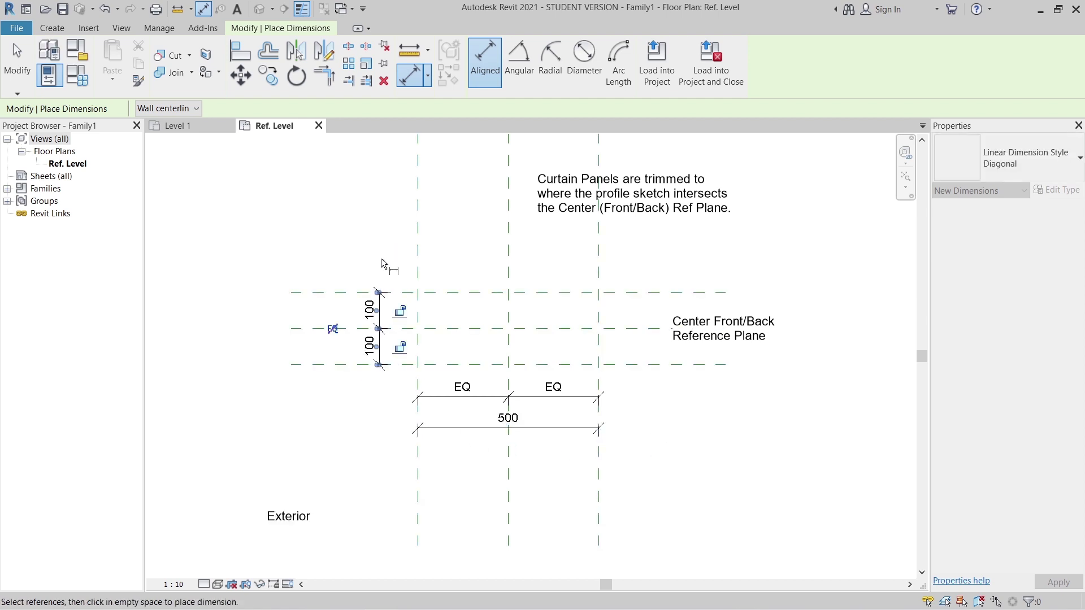
pyautogui.click(335, 324)
# Step: Add an overall aligned dimension between the two outer horizontal reference planes, outside the equality dimension
pyautogui.click(341, 364)
pyautogui.click(342, 292)
pyautogui.click(341, 219)
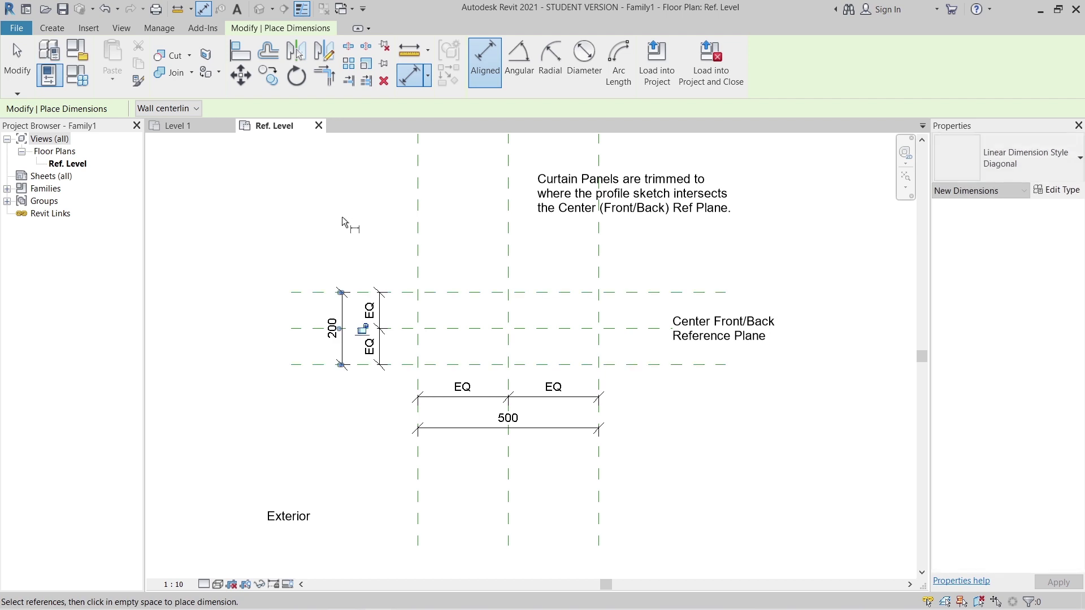
pyautogui.click(341, 215)
pyautogui.press('Escape')
pyautogui.press('Escape')
# Step: Label the overall horizontal dimension with a new family type parameter named Lenght
pyautogui.scroll(-1, 548, 470)
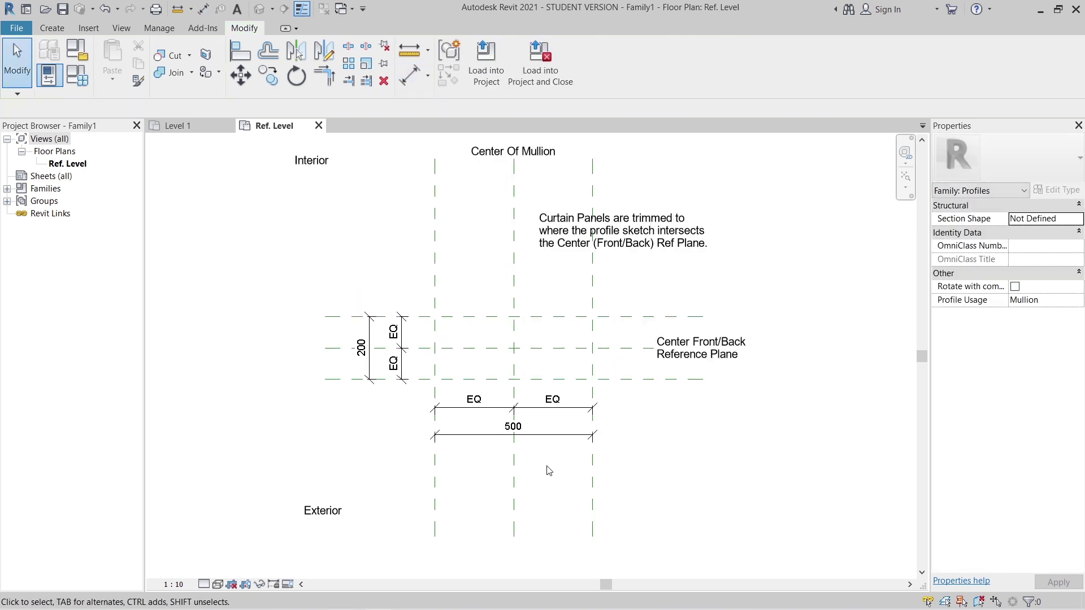
pyautogui.moveTo(548, 470); pyautogui.dragTo(528, 475, button='middle')
pyautogui.click(530, 436)
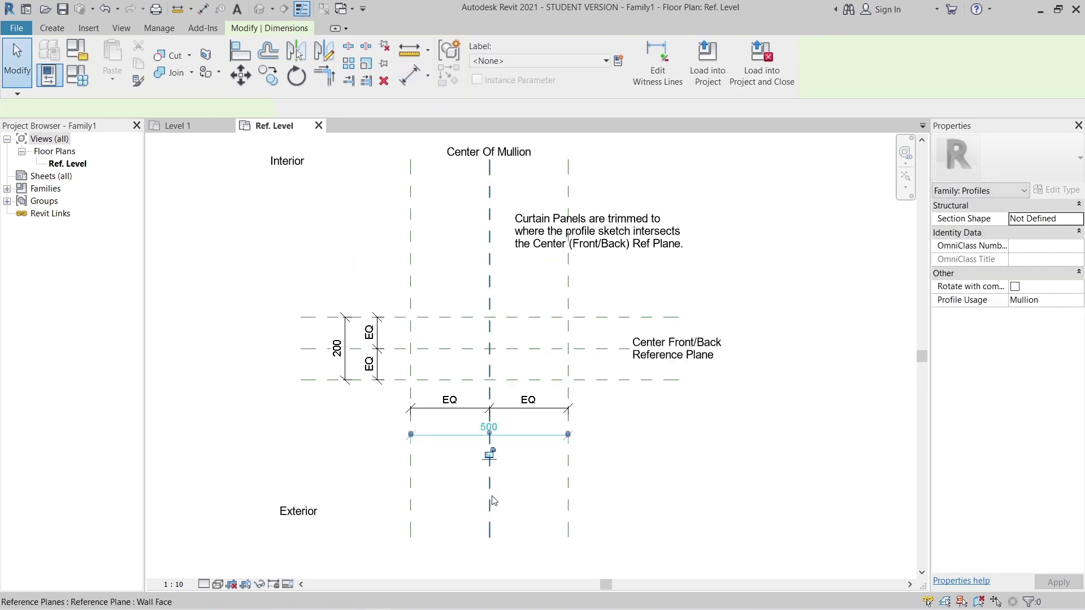
pyautogui.click(619, 59)
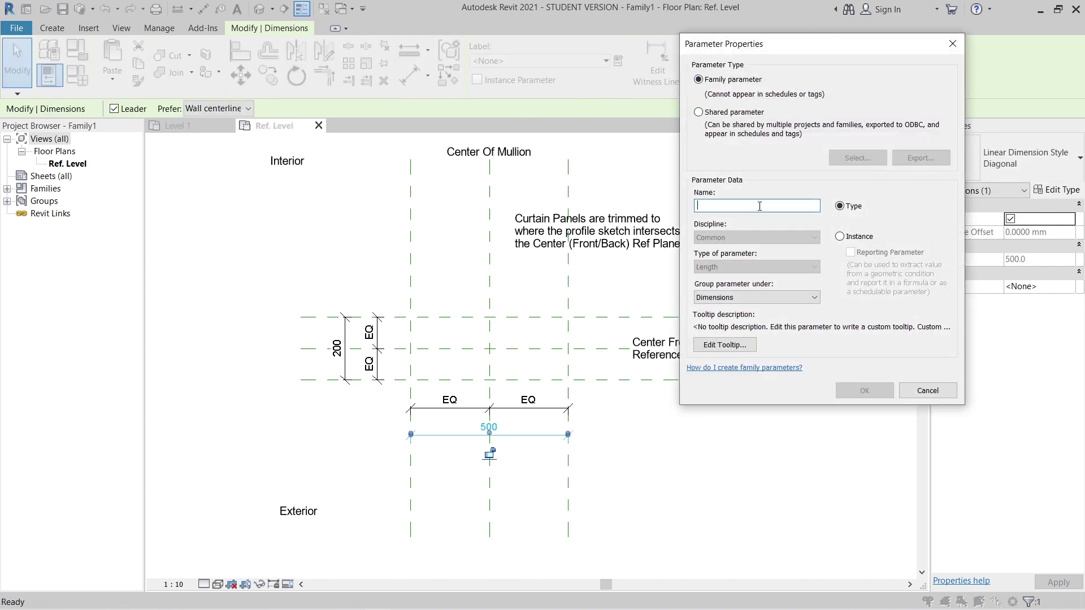
pyautogui.write('Lenght')
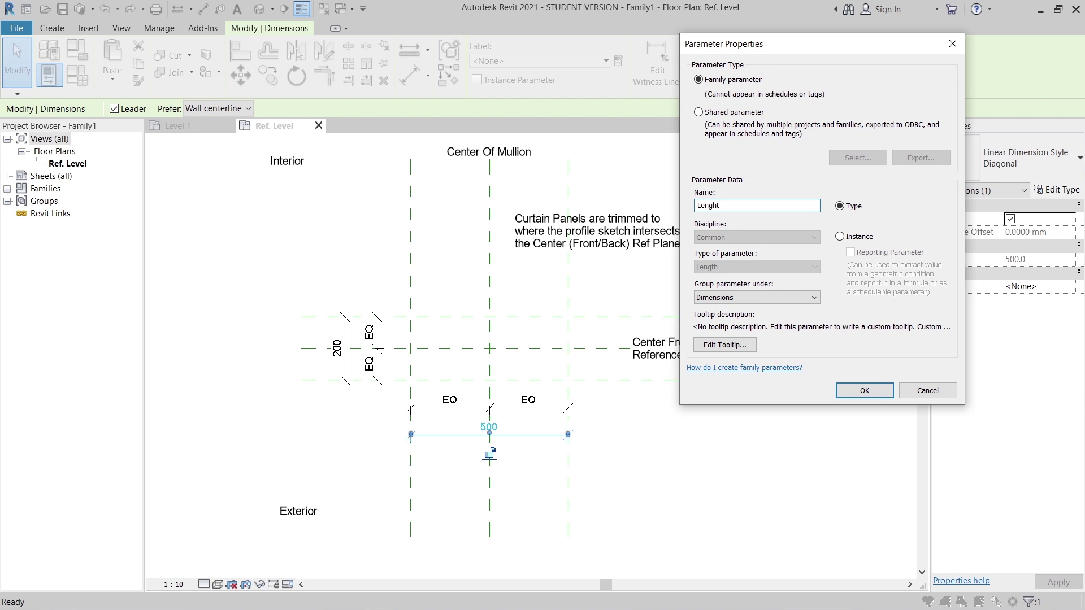
pyautogui.press('Return')
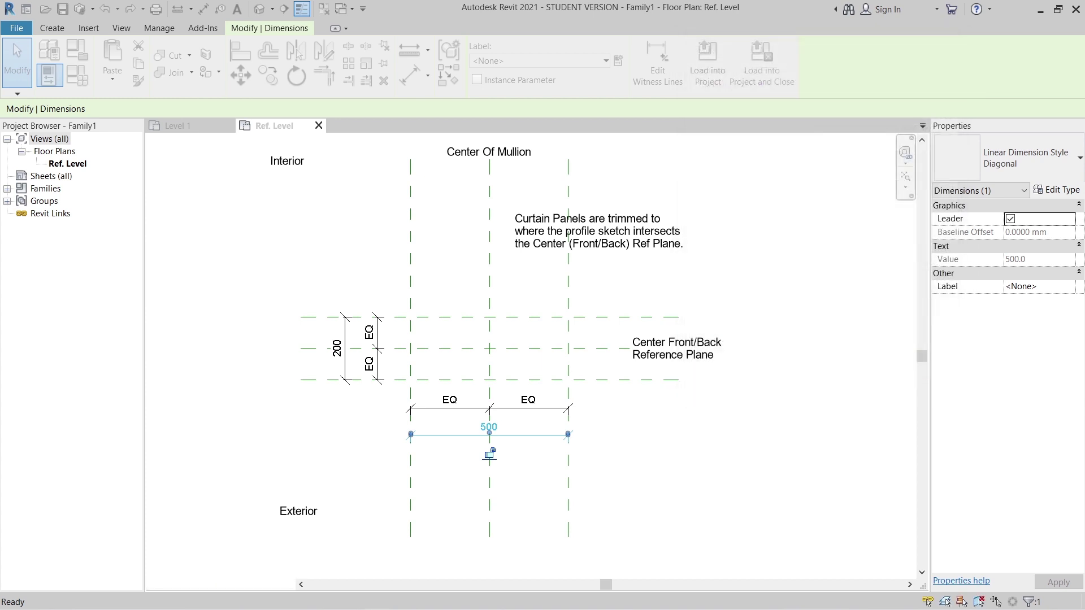
# Step: Label the overall vertical dimension with a new family type parameter named Width
pyautogui.click(362, 354)
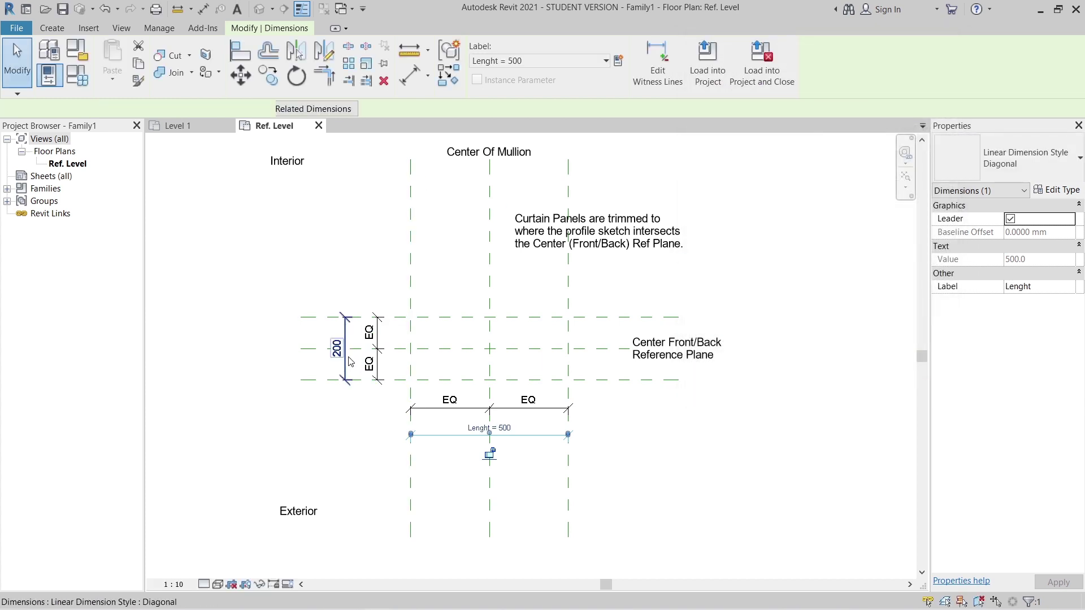
pyautogui.click(619, 60)
pyautogui.write('Width')
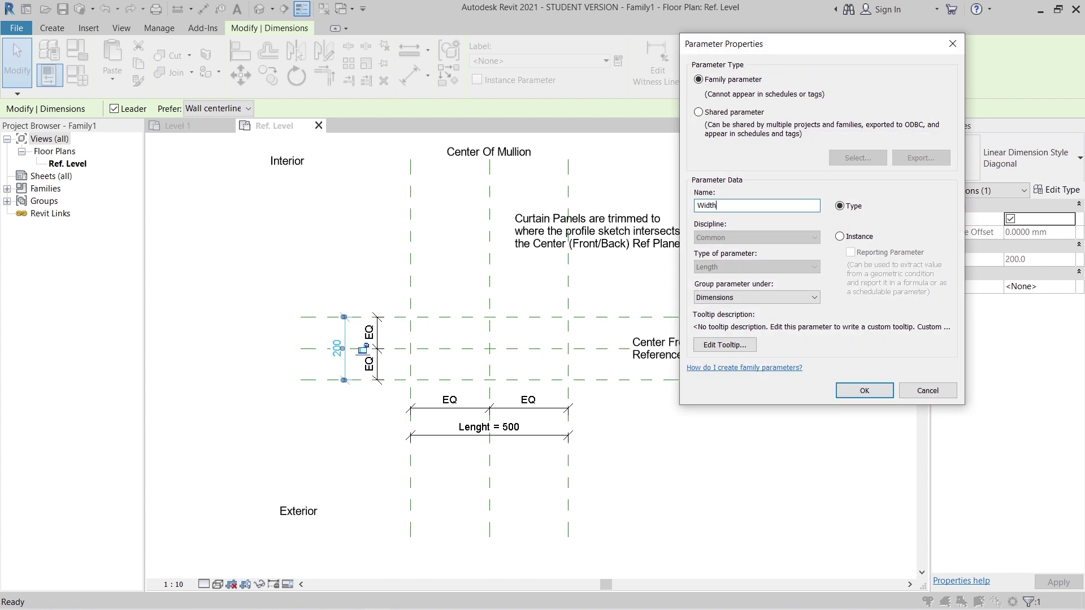
pyautogui.press('Return')
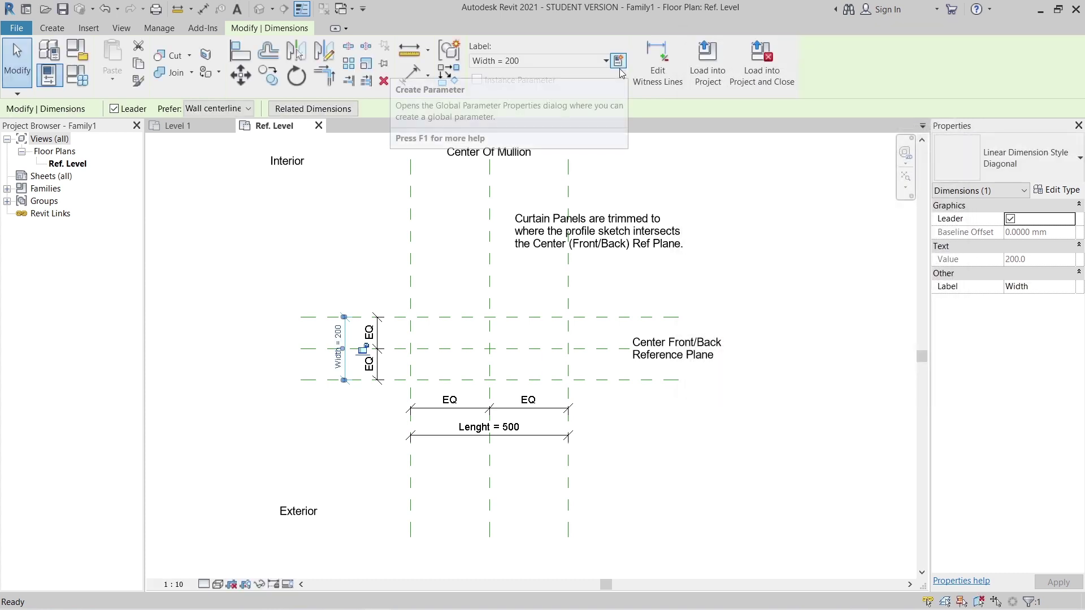
pyautogui.click(643, 436)
# Step: Draw a line about 159 mm long at 39° from the left plane's intersection with the middle plane, continuing horizontally along the upper plane to the center plane
pyautogui.moveTo(615, 452); pyautogui.dragTo(654, 421, button='middle')
pyautogui.scroll(3, 599, 432)
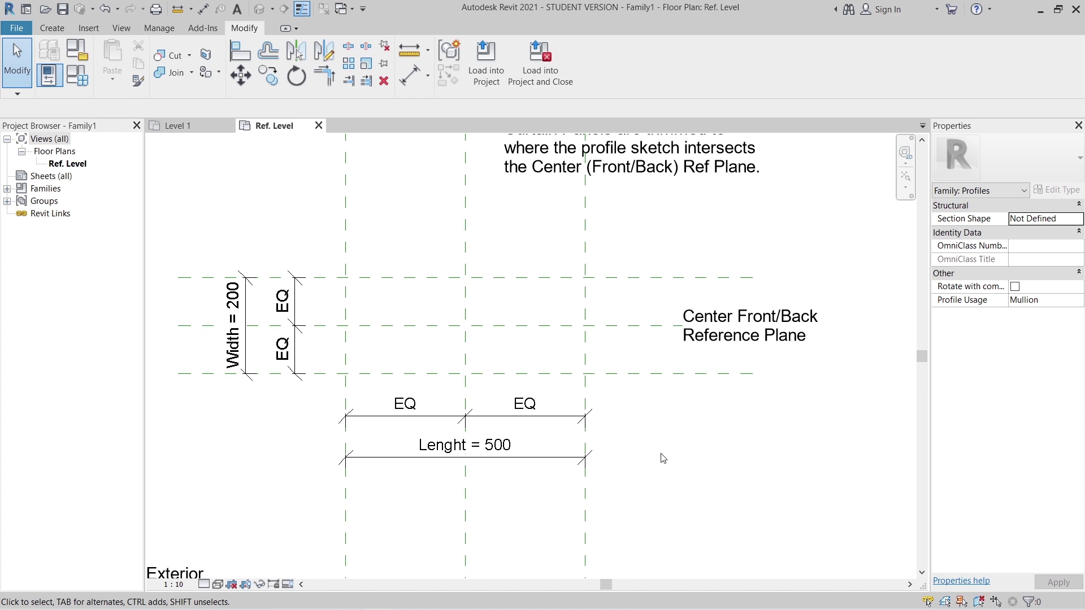
pyautogui.click(52, 30)
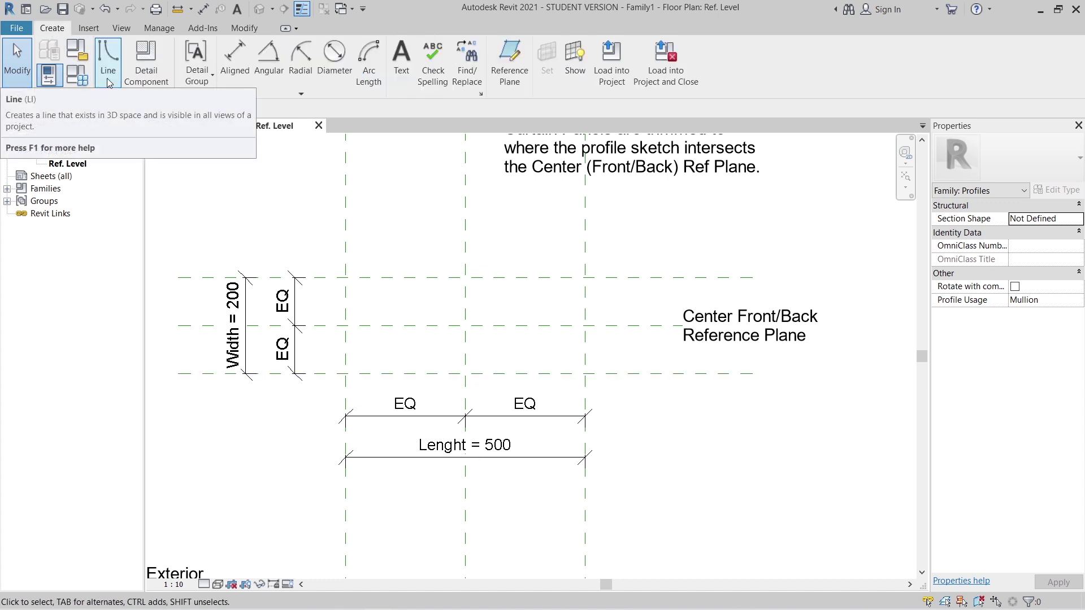
pyautogui.press('l')
pyautogui.press('i')
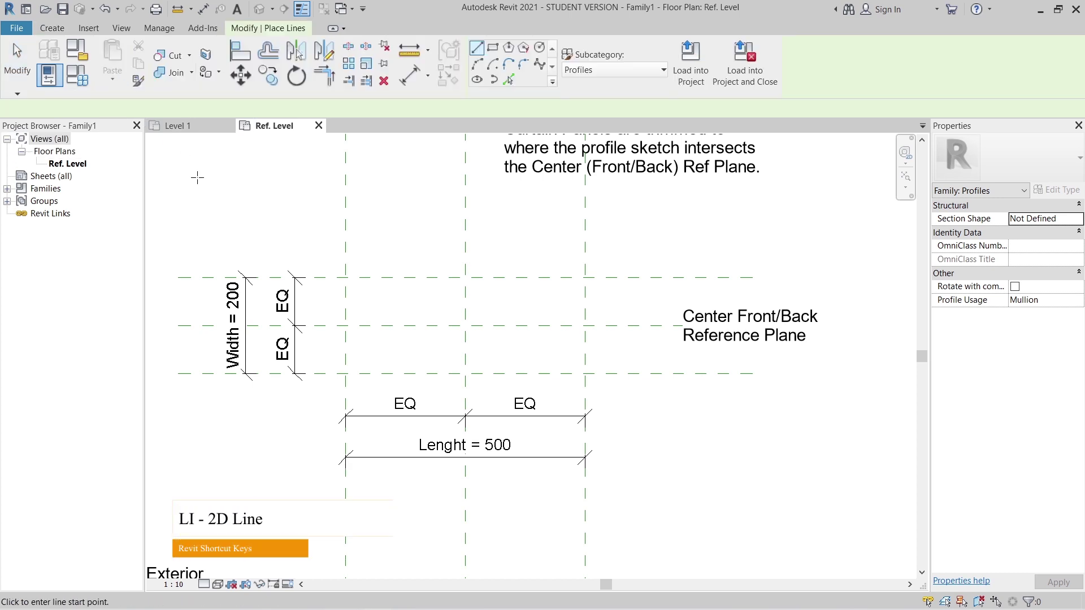
pyautogui.scroll(2, 423, 344)
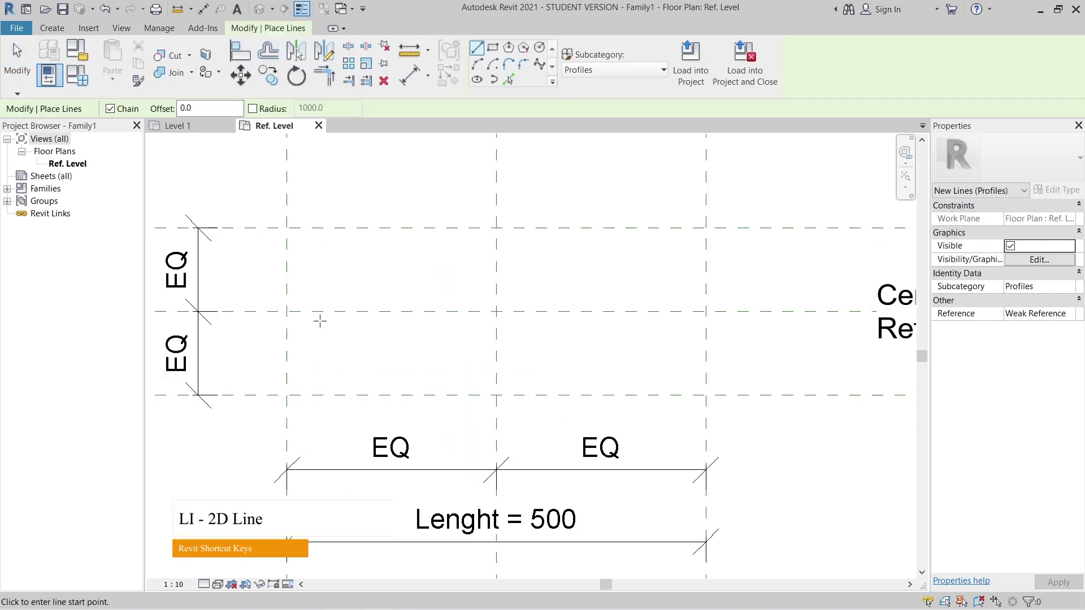
pyautogui.click(287, 311)
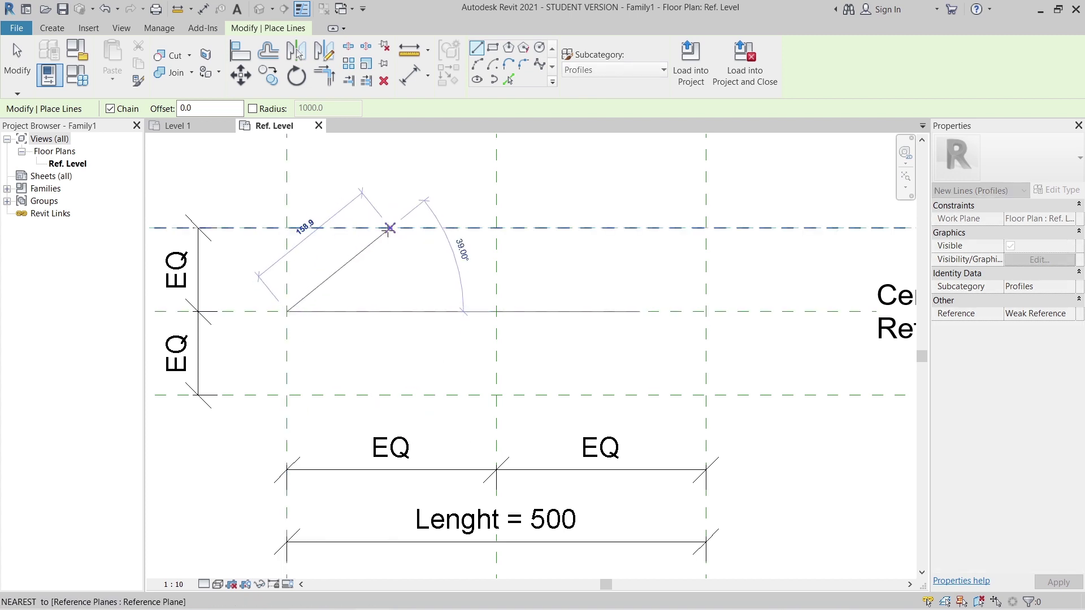
pyautogui.click(389, 228)
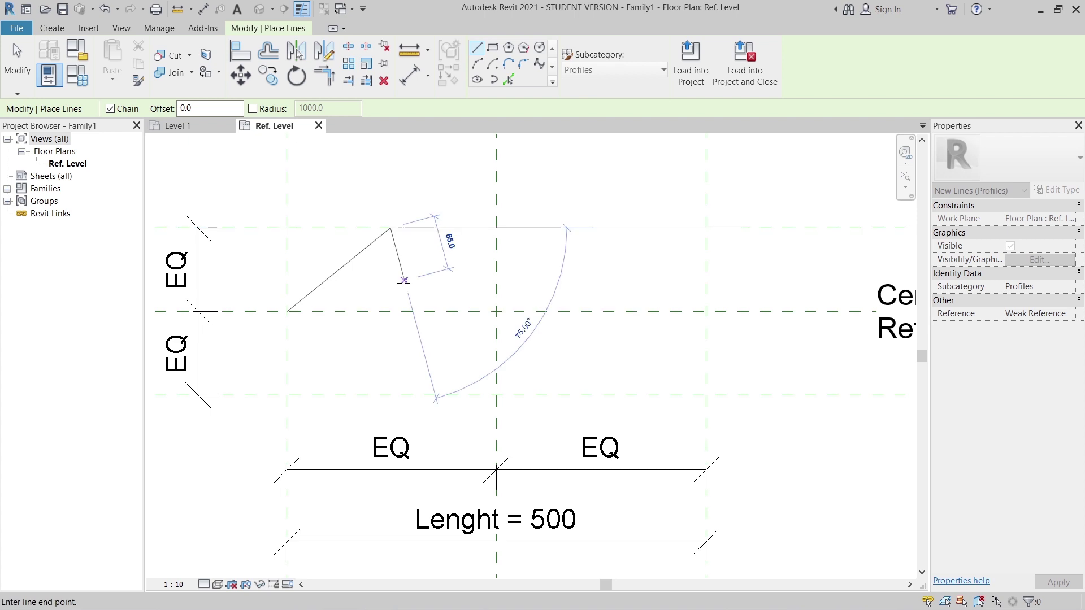
pyautogui.click(496, 228)
pyautogui.press('Escape')
pyautogui.press('Escape')
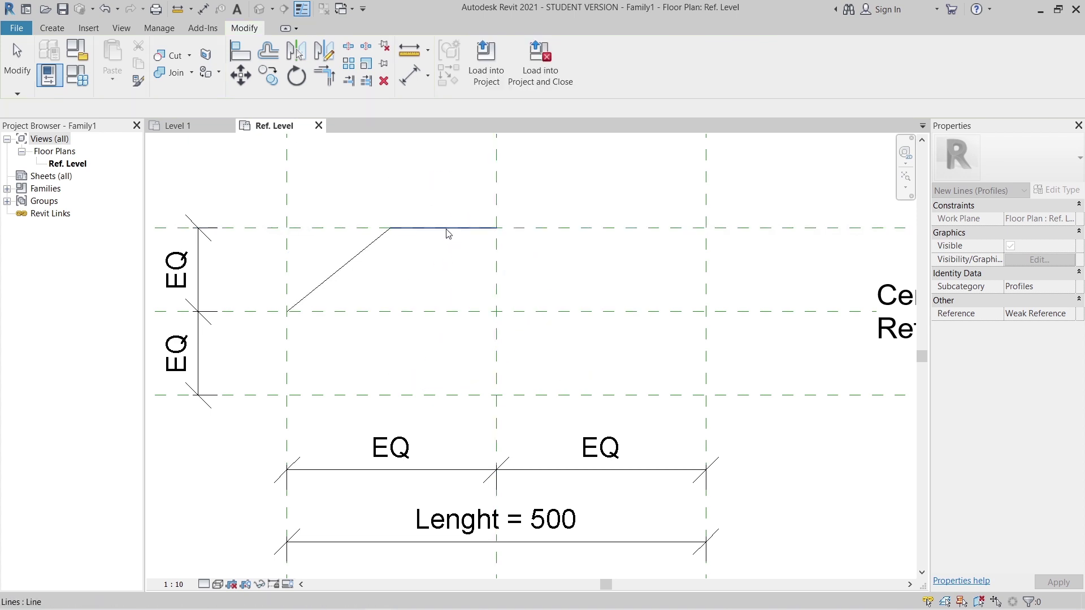
# Step: Mirror a copy of the sloped and horizontal profile lines about the vertical center reference plane
pyautogui.click(446, 228)
pyautogui.keyDown('ctrl'); pyautogui.click(365, 247); pyautogui.keyUp('ctrl')
pyautogui.keyDown('ctrl'); pyautogui.click(411, 299); pyautogui.keyUp('ctrl')
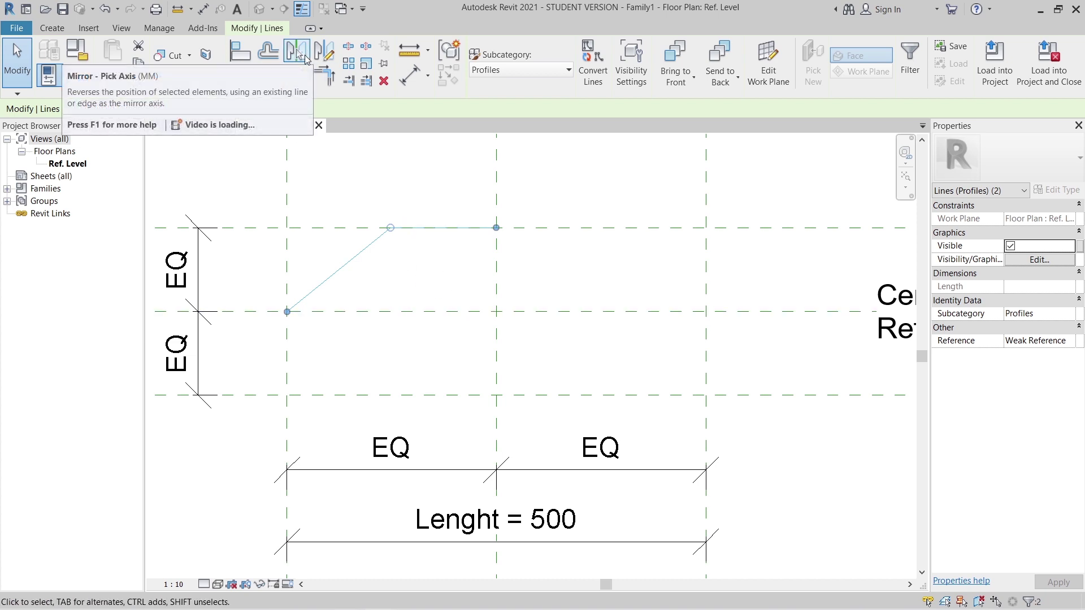
pyautogui.click(300, 55)
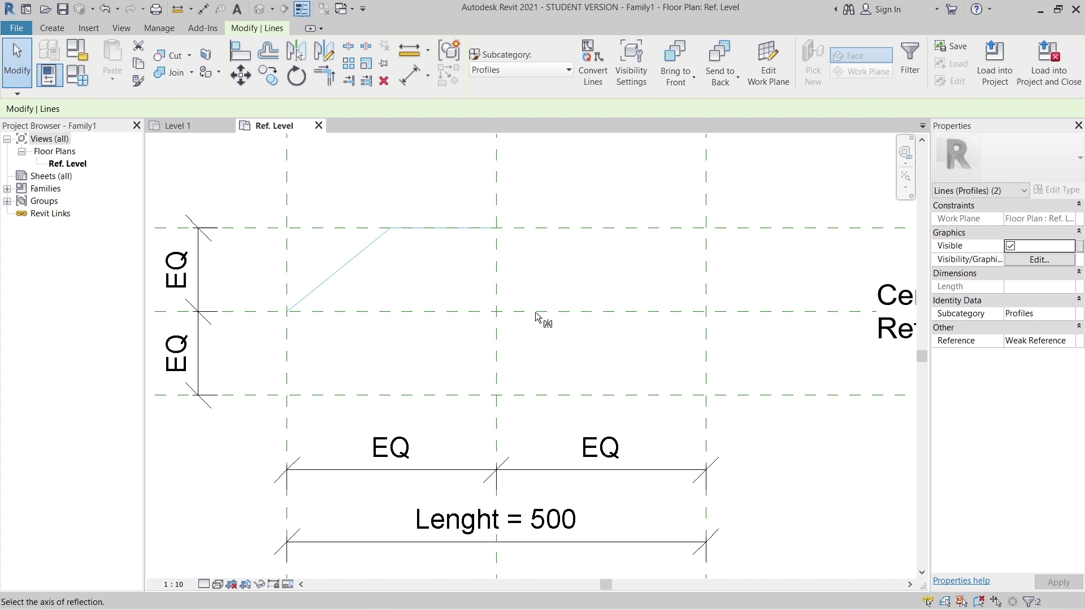
pyautogui.click(502, 285)
pyautogui.moveTo(540, 281); pyautogui.dragTo(538, 245, button='middle')
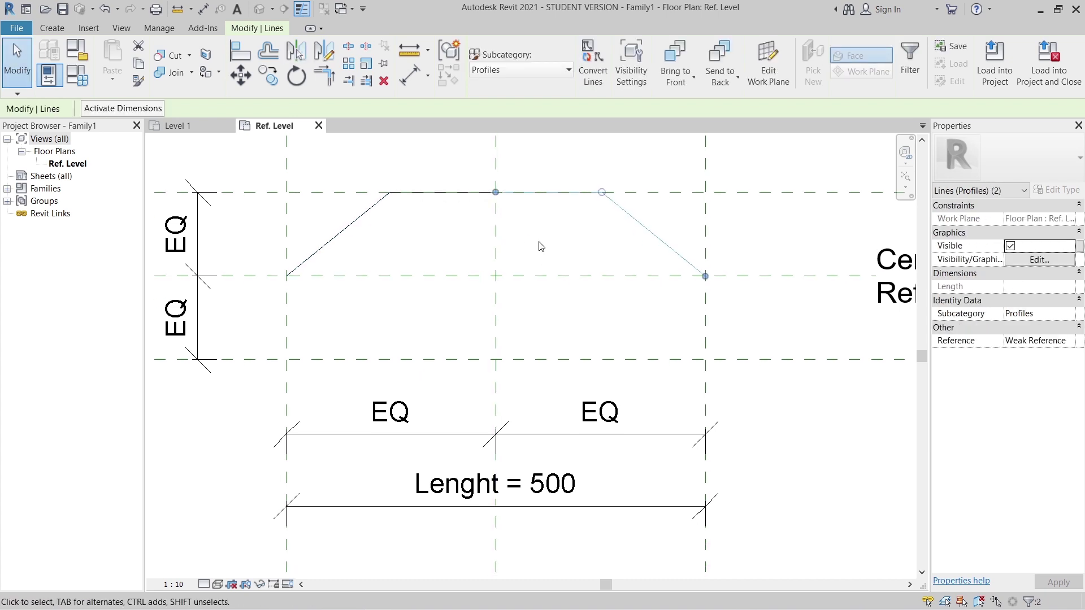
pyautogui.moveTo(316, 326); pyautogui.dragTo(326, 348, button='middle')
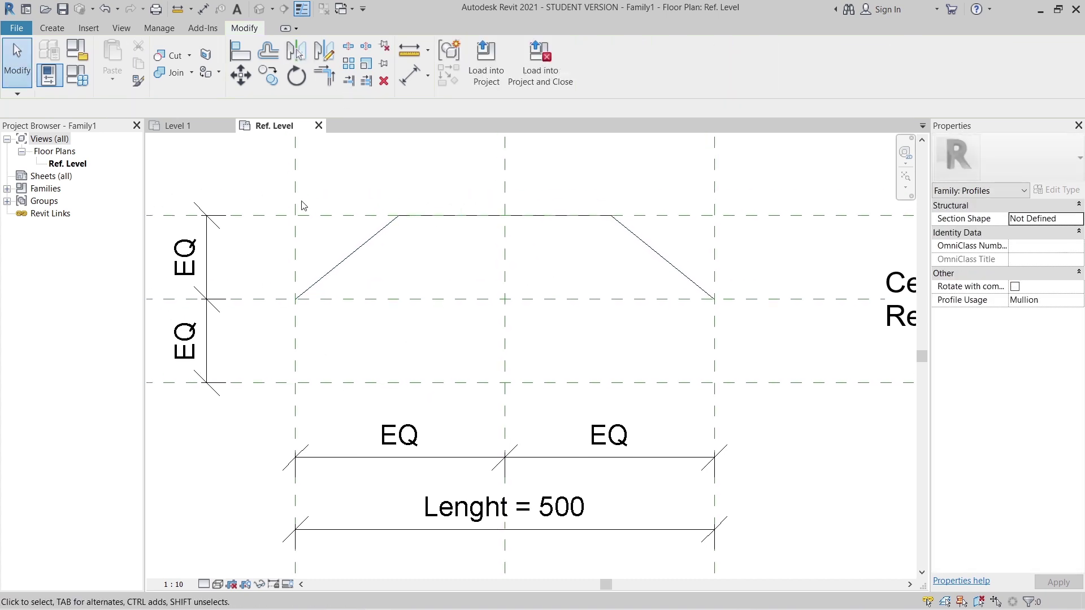
# Step: Draw a start-end-radius arc between the outer vertical planes on the lower reference plane, peaking at the central plane intersection
pyautogui.click(52, 28)
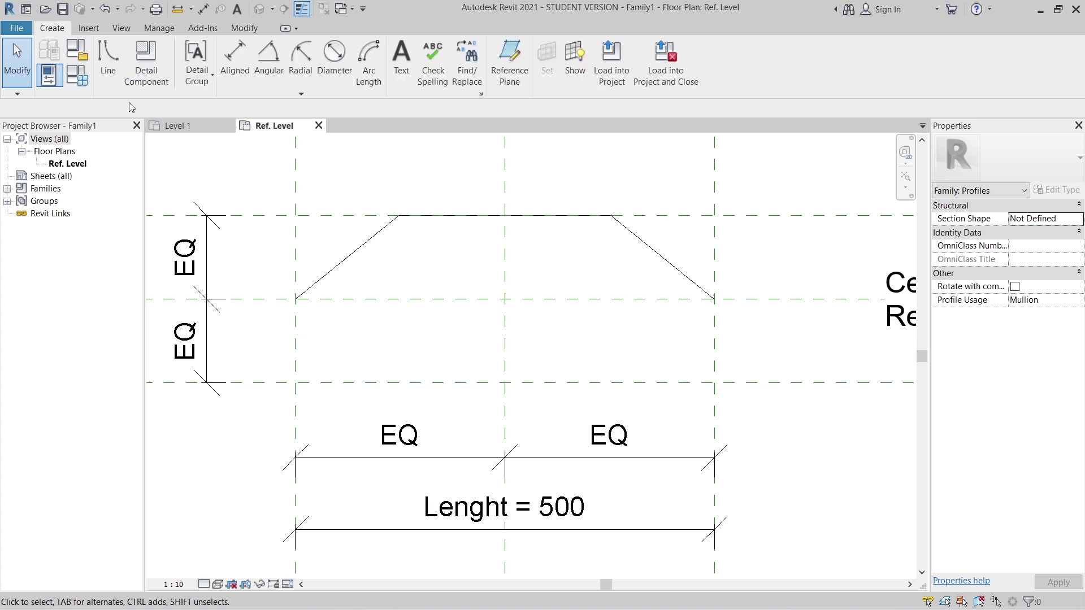
pyautogui.click(108, 62)
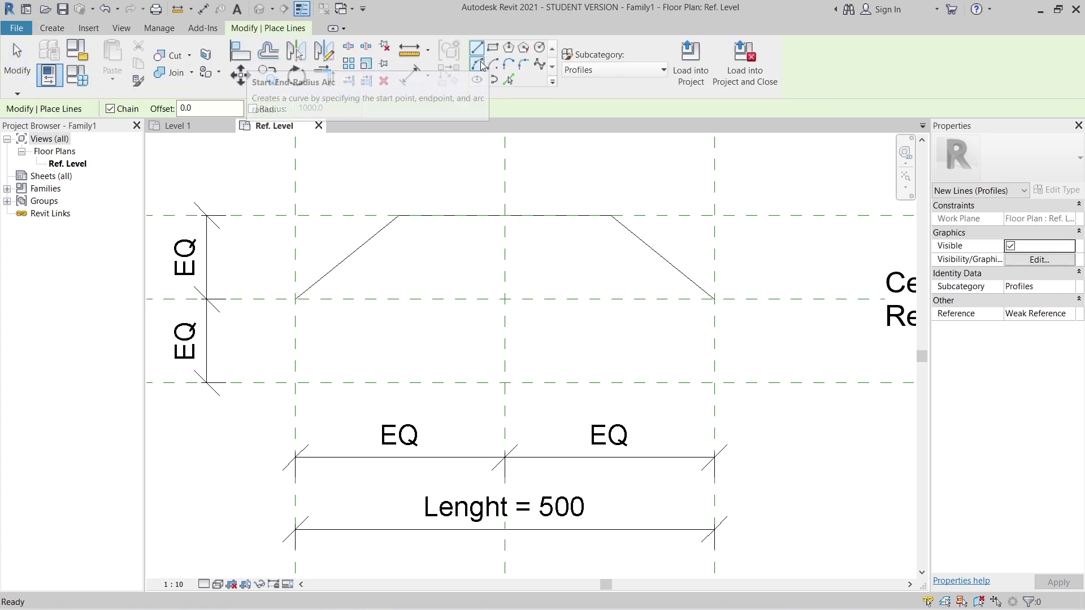
pyautogui.click(481, 67)
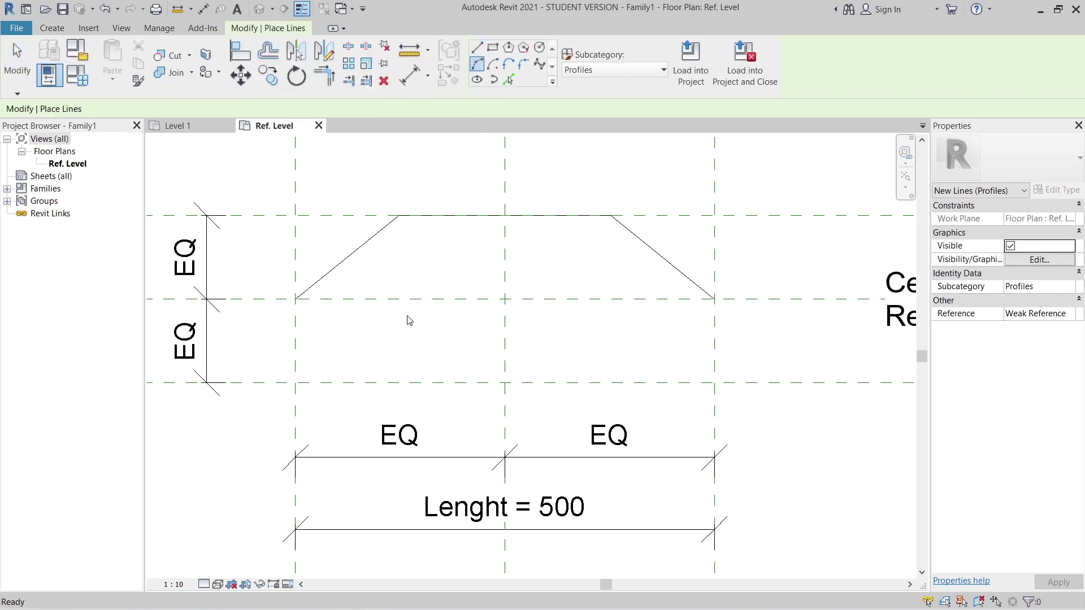
pyautogui.click(295, 383)
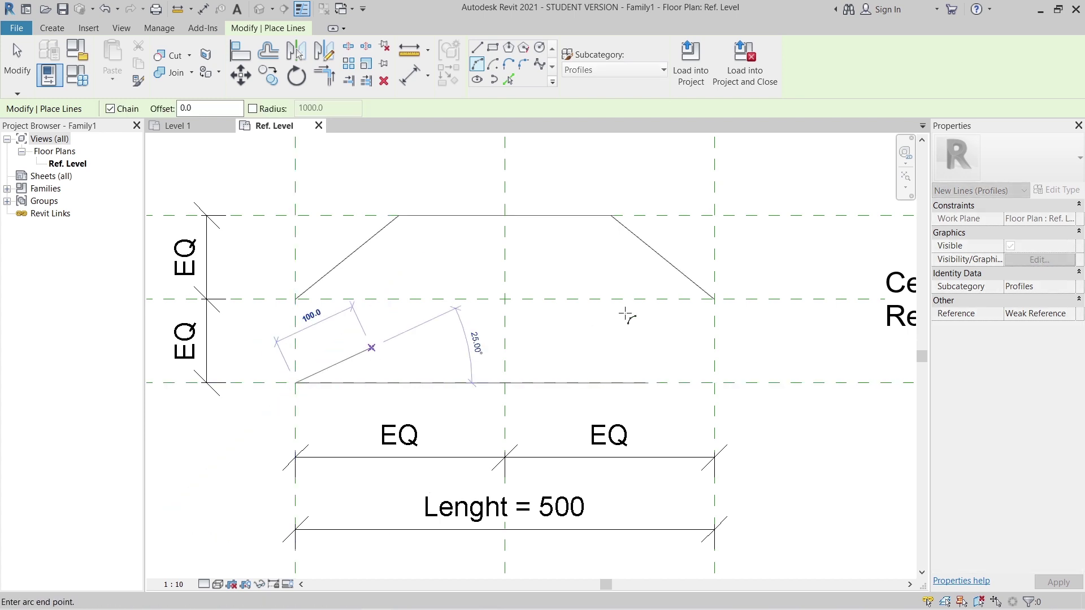
pyautogui.click(712, 383)
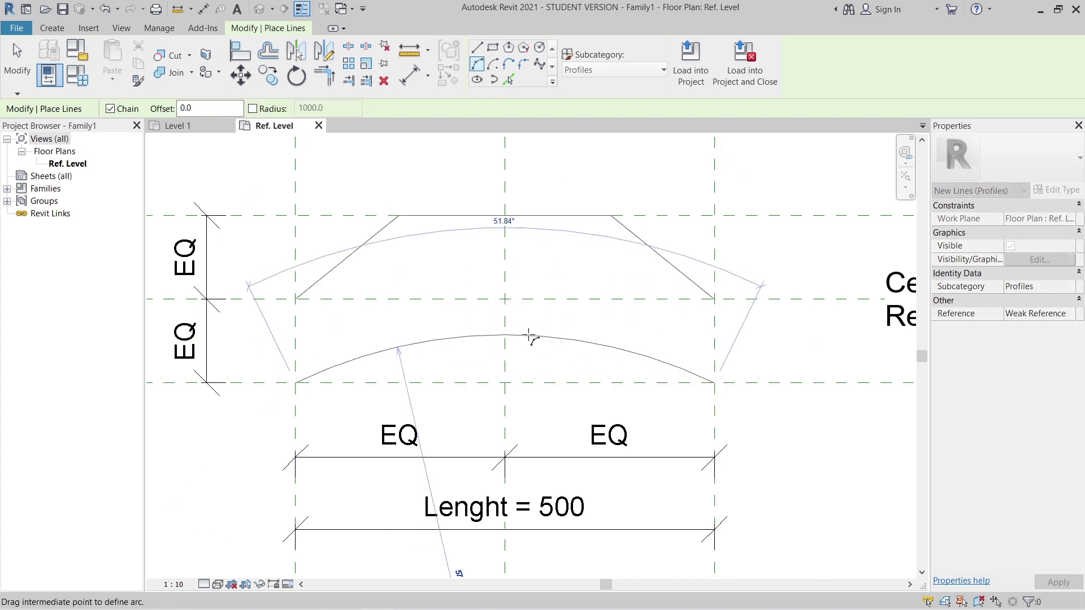
pyautogui.click(504, 299)
pyautogui.press('Escape')
pyautogui.press('Escape')
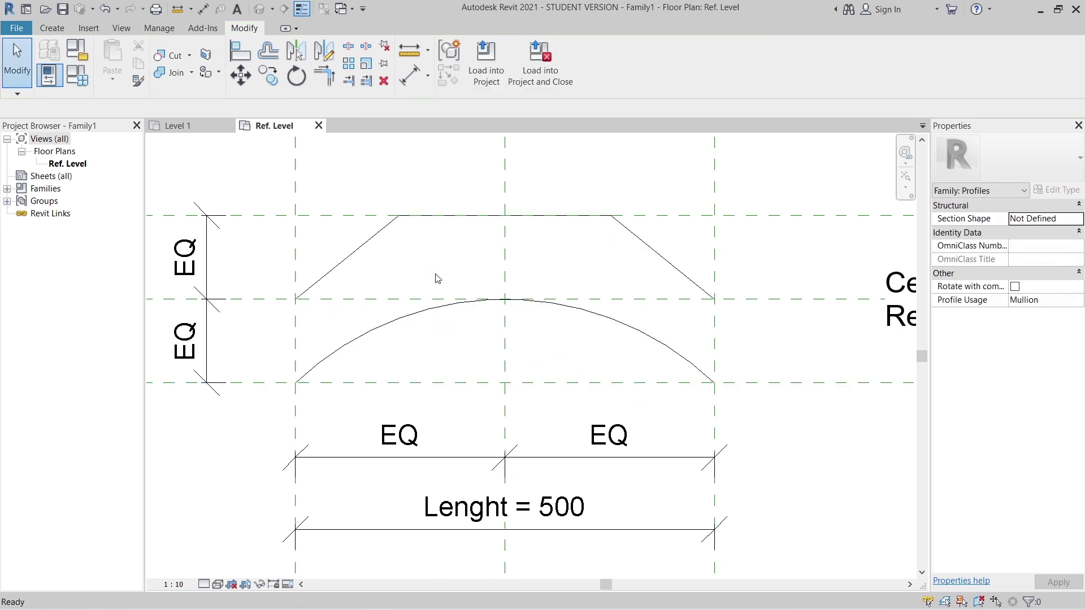
# Step: Close the profile with vertical lines joining the arc's endpoints to the sloped lines on both sides
pyautogui.press('l')
pyautogui.press('i')
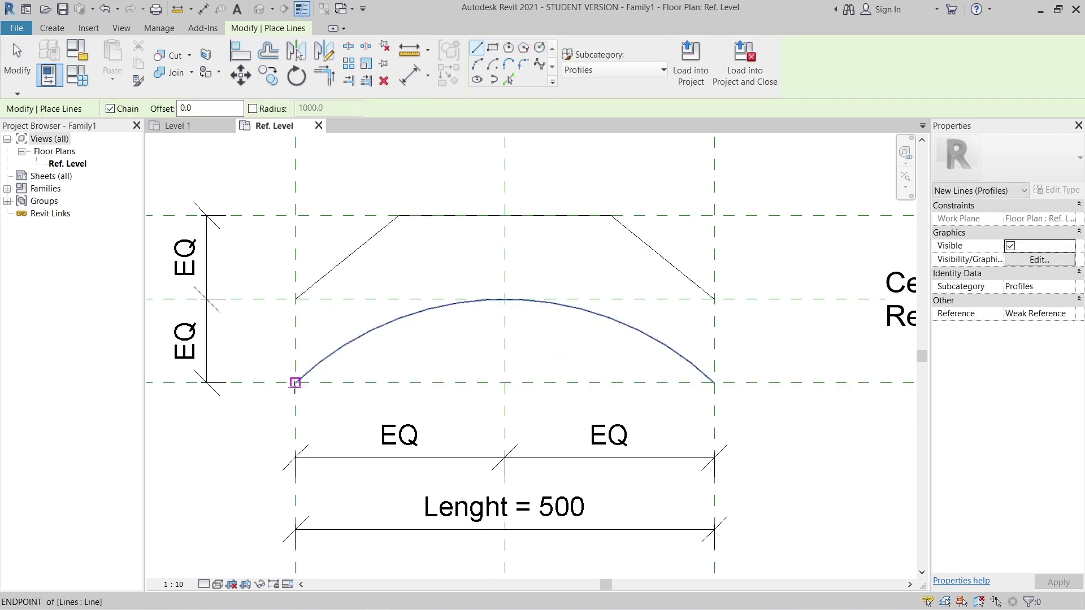
pyautogui.click(295, 383)
pyautogui.click(295, 299)
pyautogui.press('Escape')
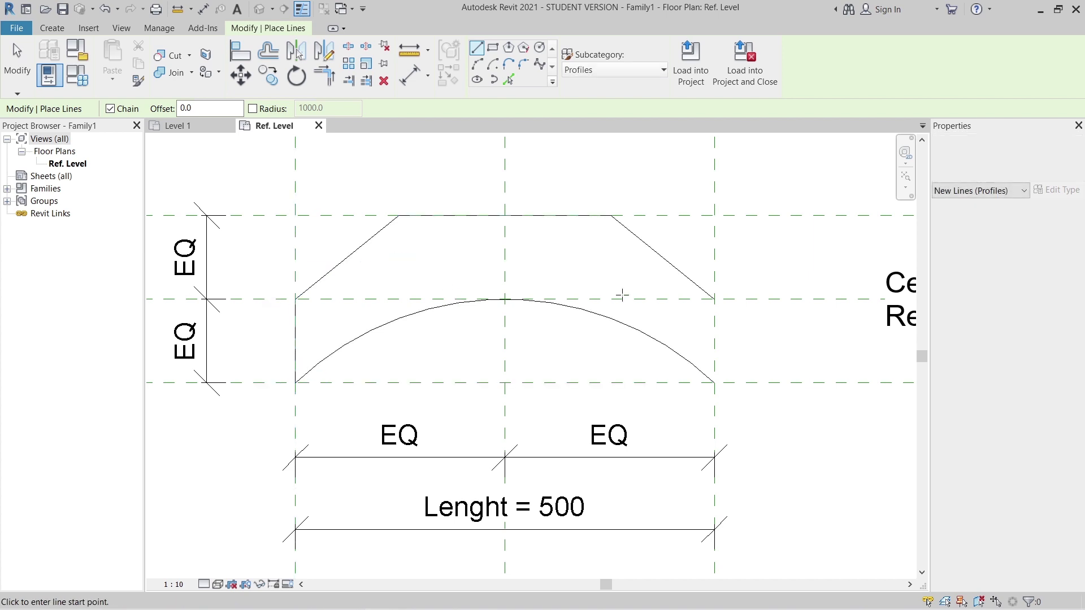
pyautogui.click(714, 383)
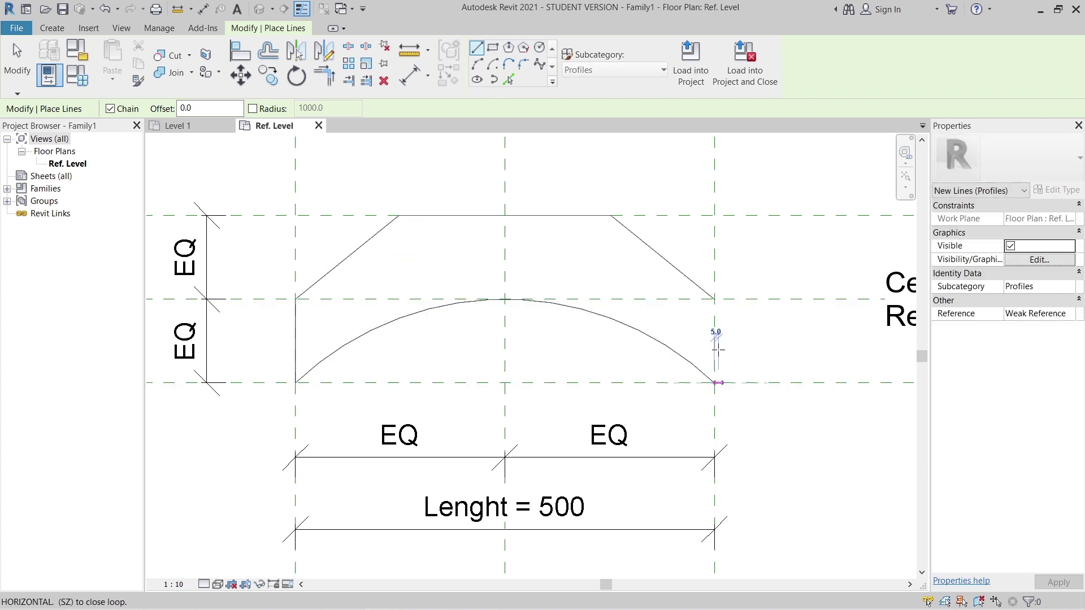
pyautogui.click(714, 299)
pyautogui.press('Escape')
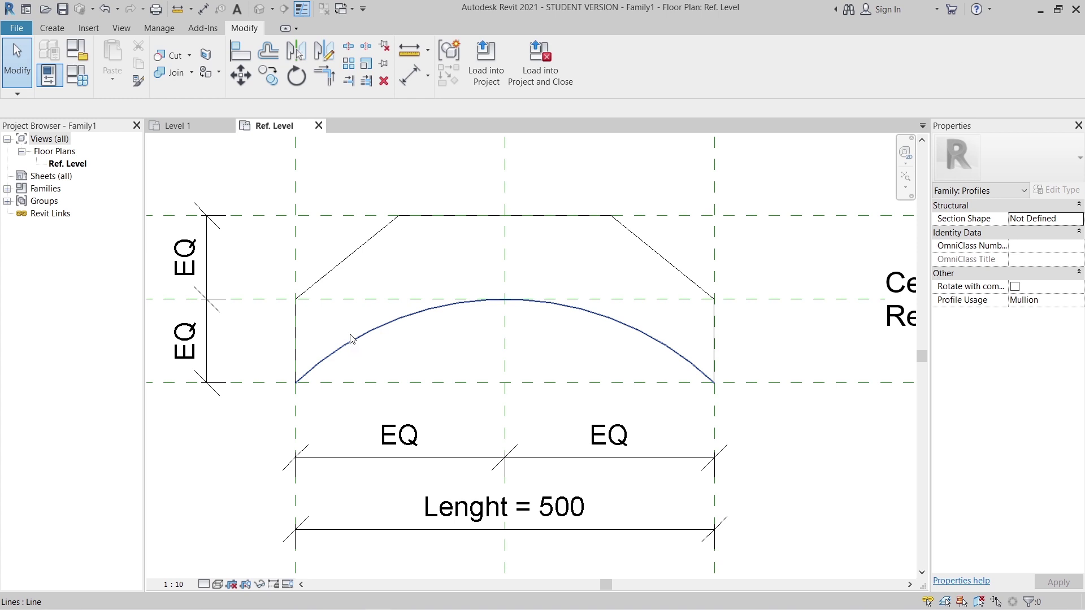
# Step: Try to align and lock the left side of the profile to the left vertical reference plane
pyautogui.moveTo(433, 362); pyautogui.dragTo(494, 332, button='middle')
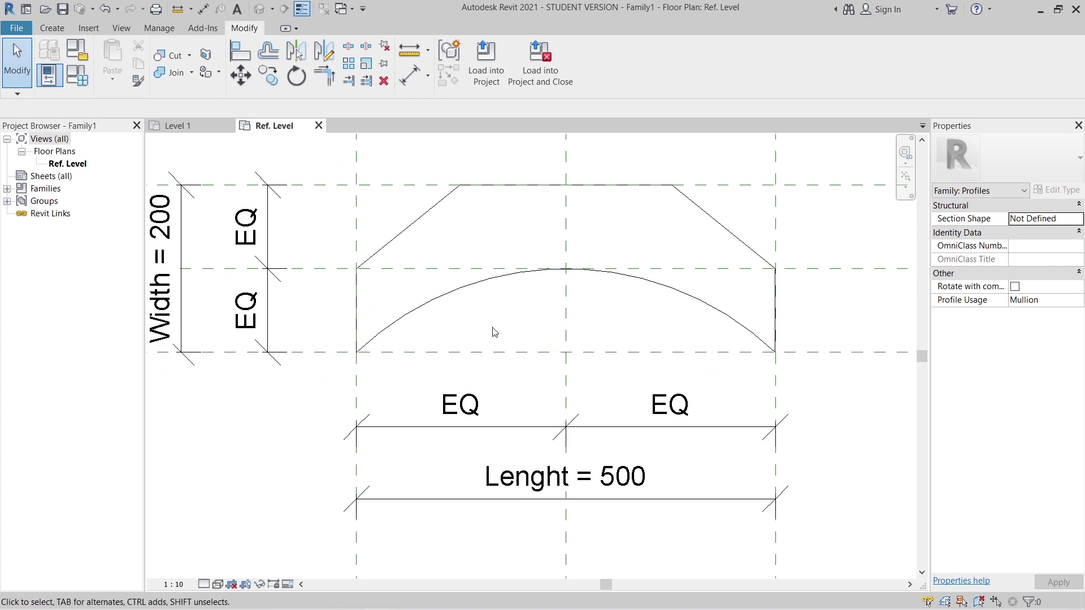
pyautogui.press('a')
pyautogui.press('l')
pyautogui.scroll(1, 492, 327)
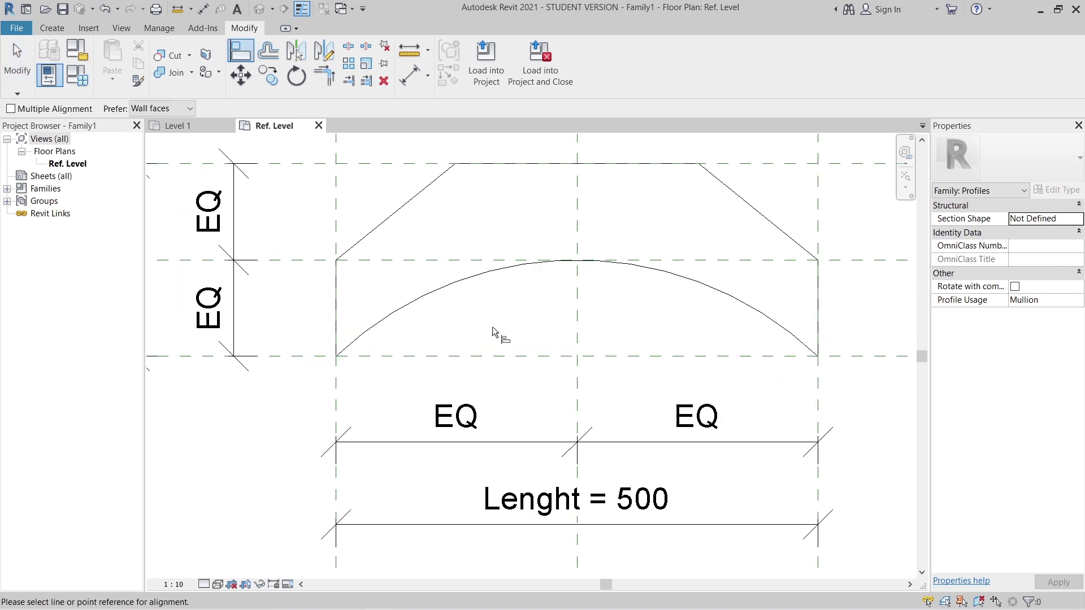
pyautogui.moveTo(493, 327); pyautogui.dragTo(548, 358, button='middle')
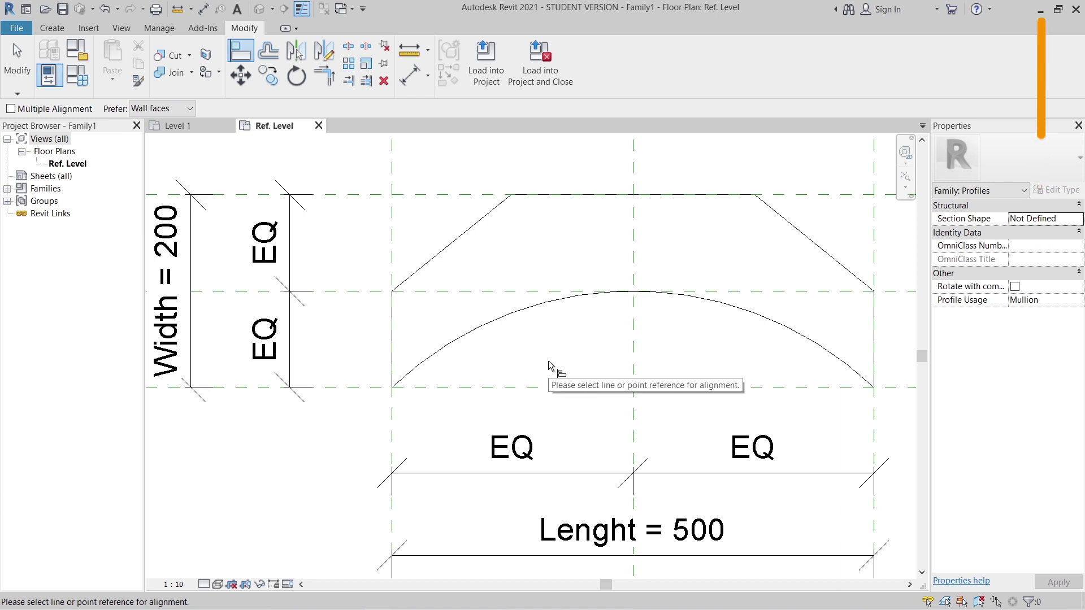
pyautogui.click(393, 362)
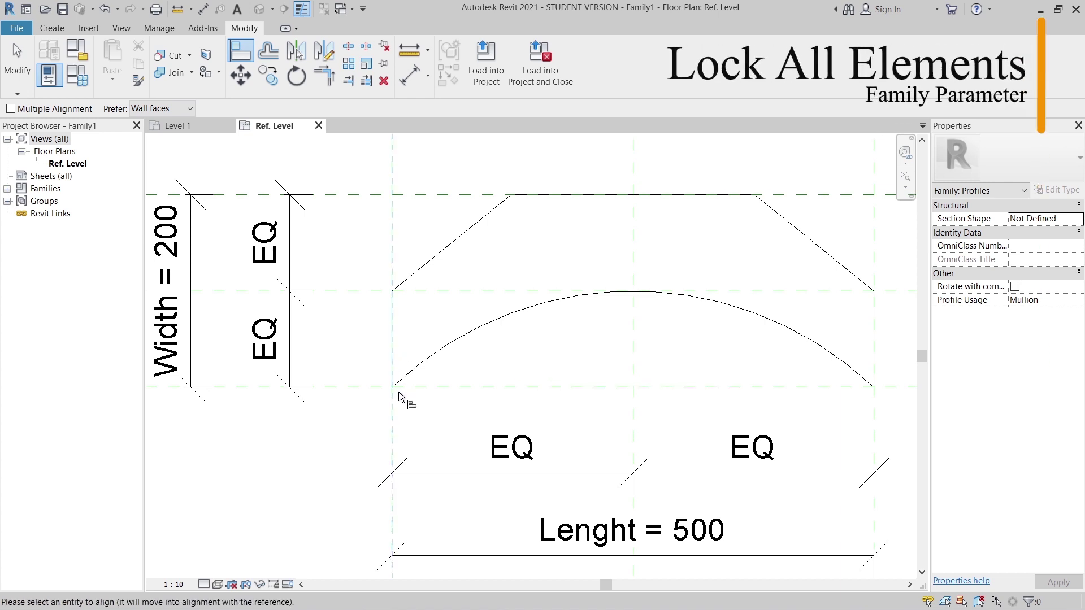
pyautogui.click(416, 365)
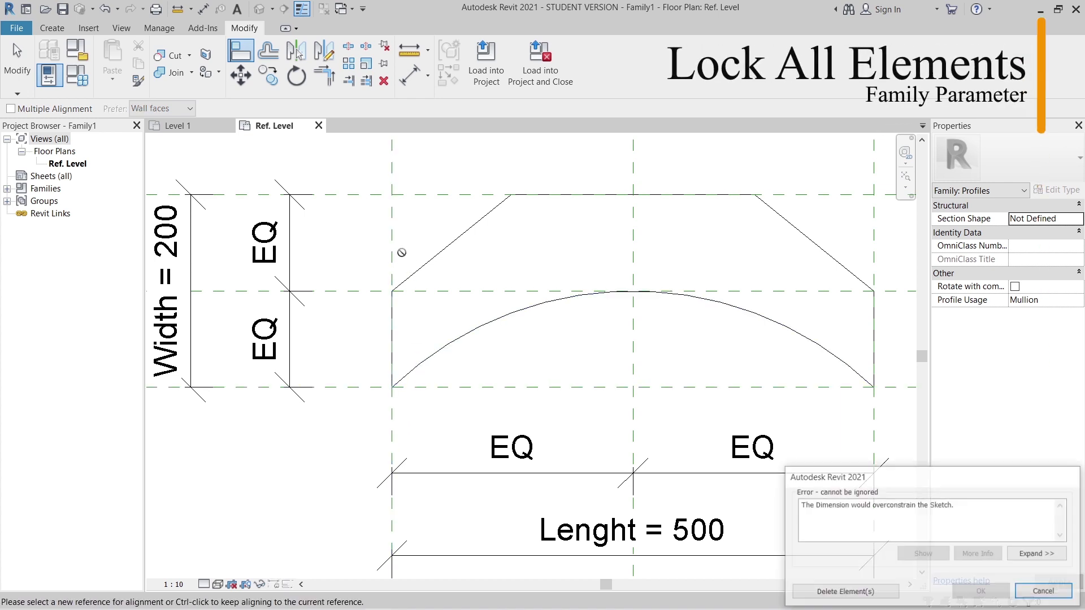
pyautogui.press('Escape')
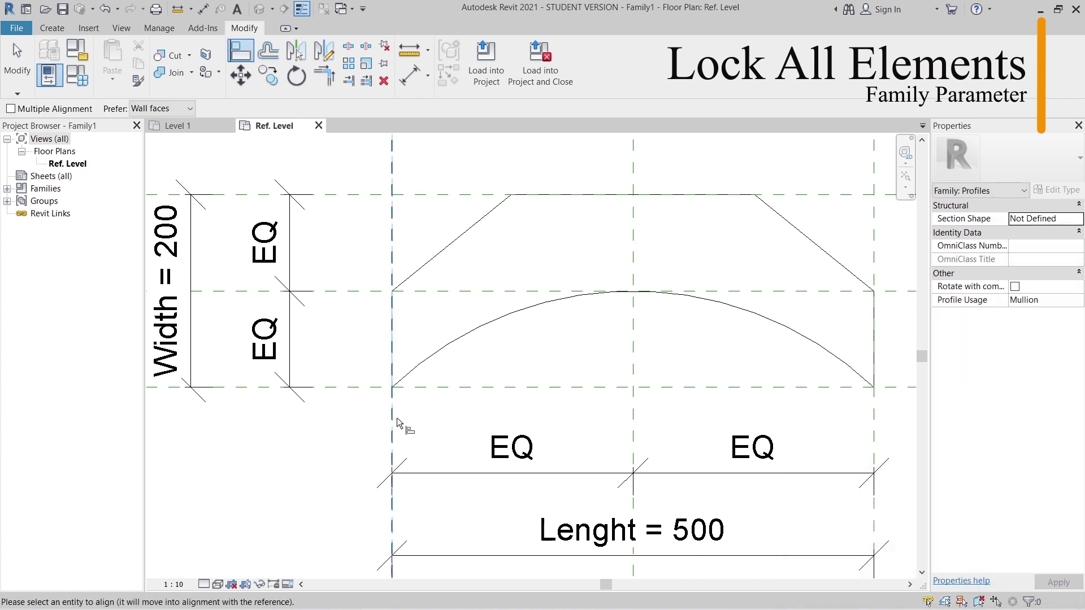
pyautogui.click(398, 372)
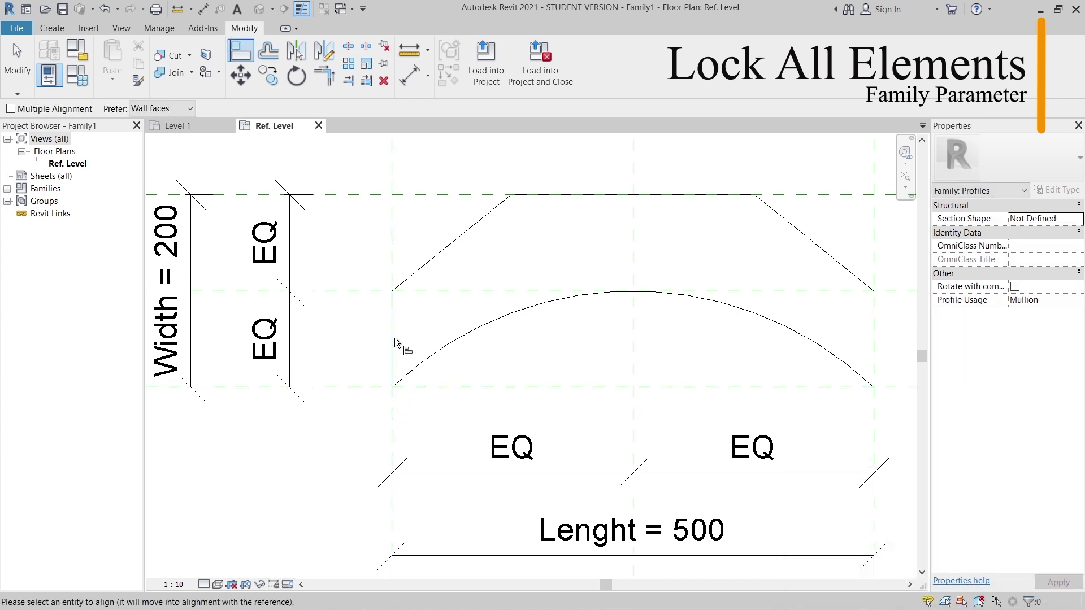
pyautogui.press('Escape')
pyautogui.click(394, 254)
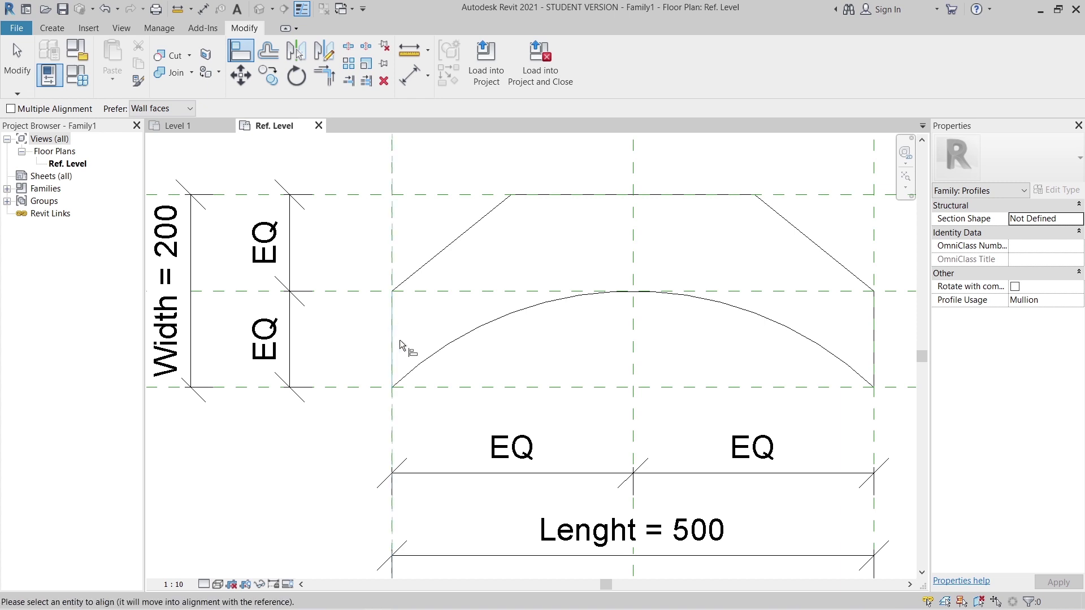
pyautogui.press('Escape')
pyautogui.press('Escape')
# Step: Align both arc endpoints to the lower horizontal reference plane and lock the alignment
pyautogui.moveTo(540, 398); pyautogui.dragTo(327, 400, button='middle')
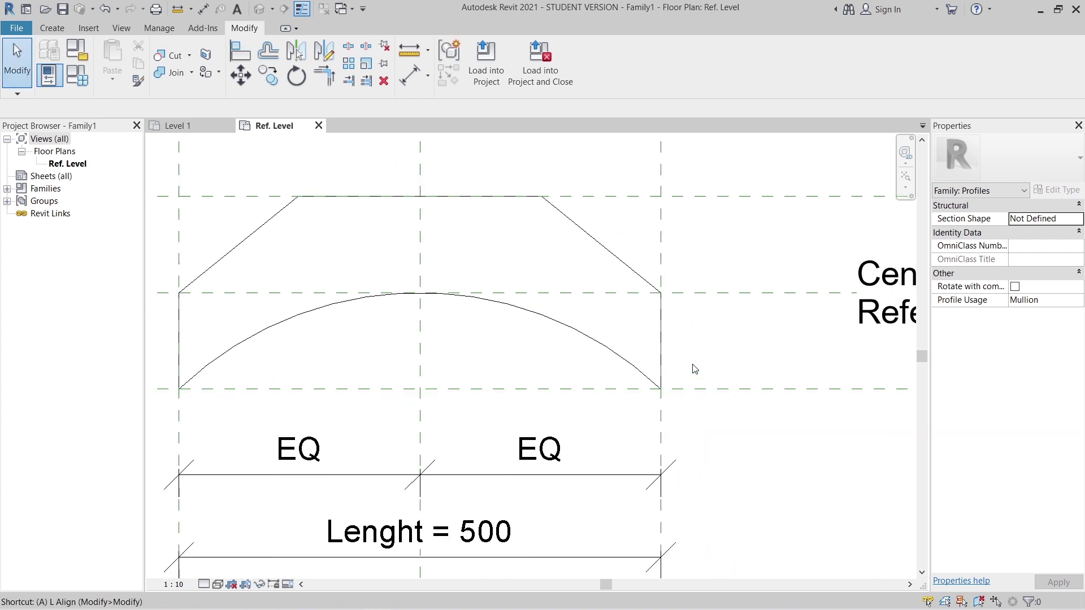
pyautogui.press('l')
pyautogui.click(693, 394)
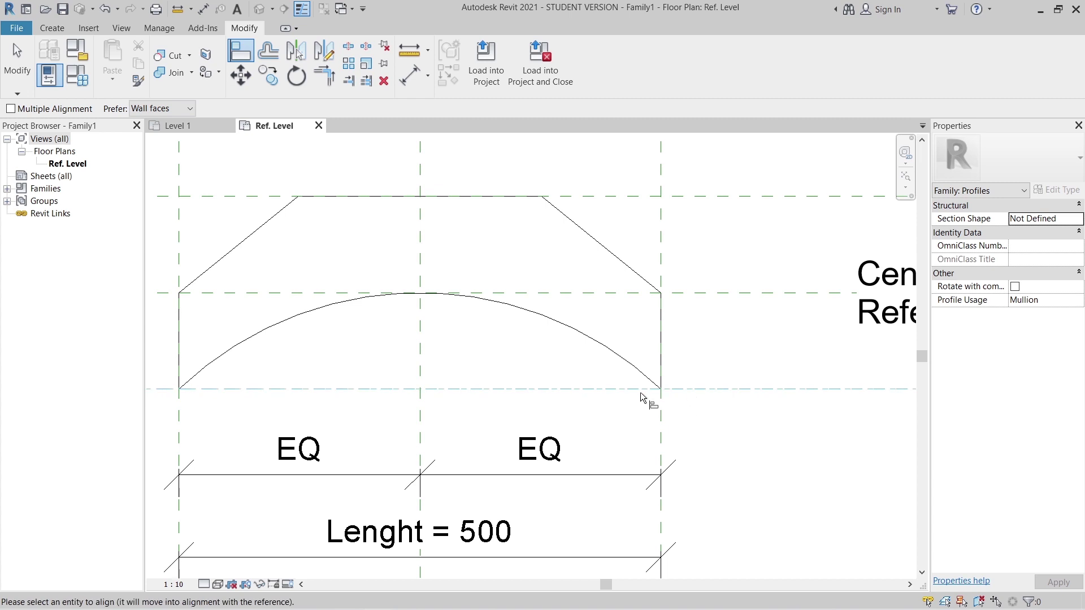
pyautogui.click(657, 390)
pyautogui.moveTo(509, 412); pyautogui.dragTo(664, 403, button='middle')
pyautogui.click(364, 374)
pyautogui.click(352, 369)
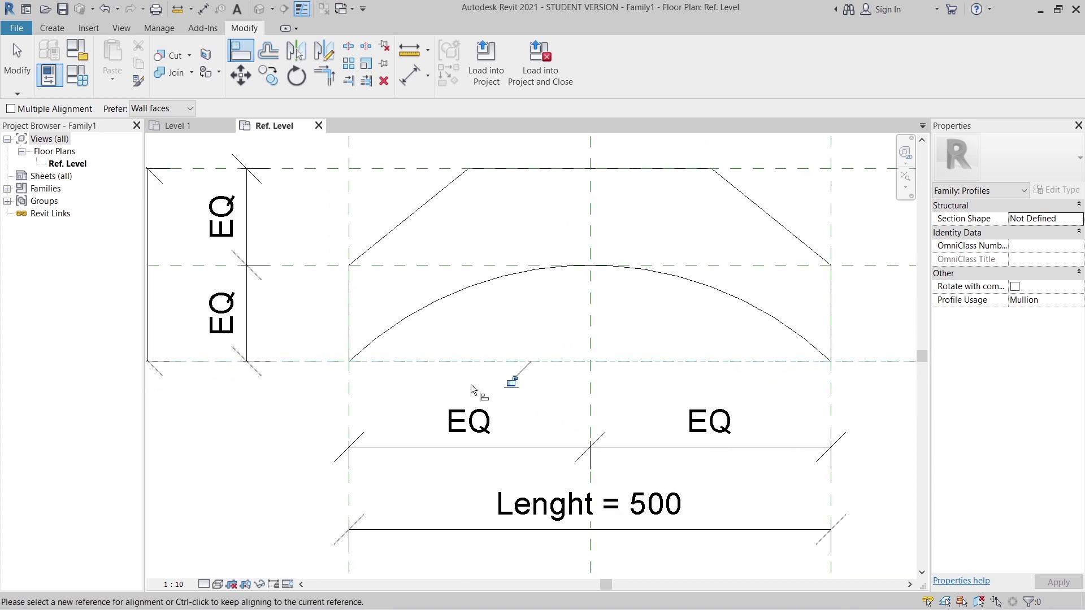
pyautogui.click(506, 384)
# Step: Align the profile's right vertical line to the right reference plane and lock it
pyautogui.moveTo(488, 428); pyautogui.dragTo(203, 493, button='middle')
pyautogui.click(556, 299)
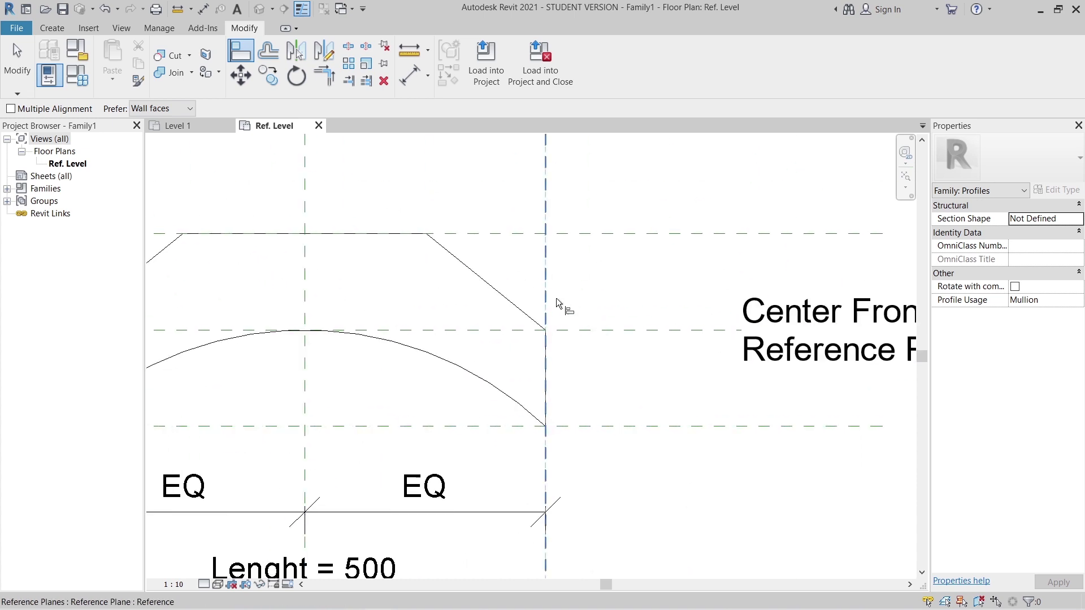
pyautogui.click(554, 369)
pyautogui.moveTo(571, 375); pyautogui.dragTo(695, 468, button='middle')
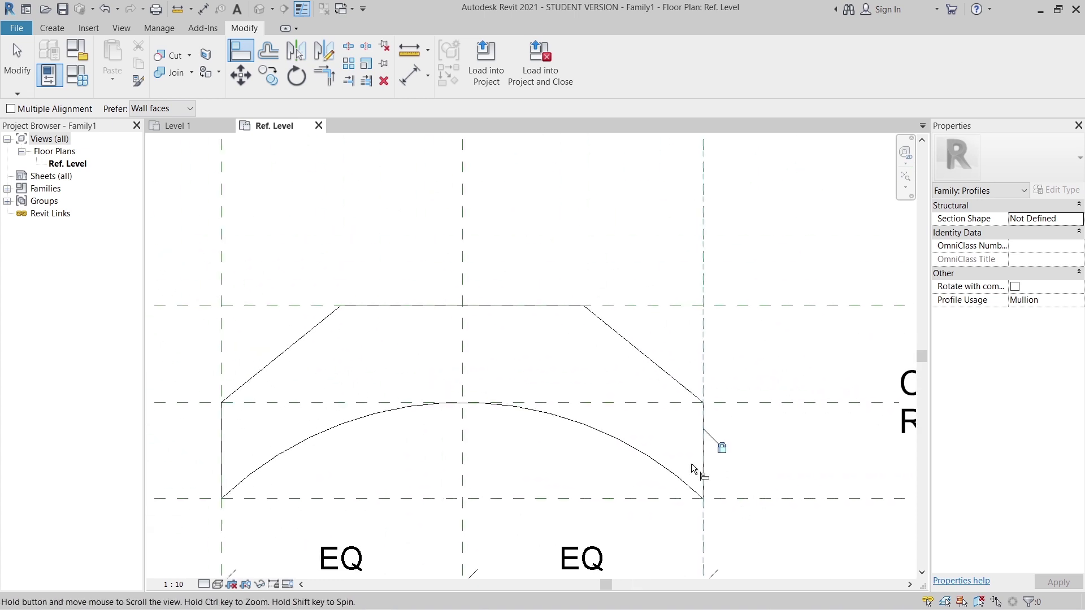
# Step: Align the profile's top line to the upper horizontal reference plane and lock the alignment
pyautogui.click(511, 306)
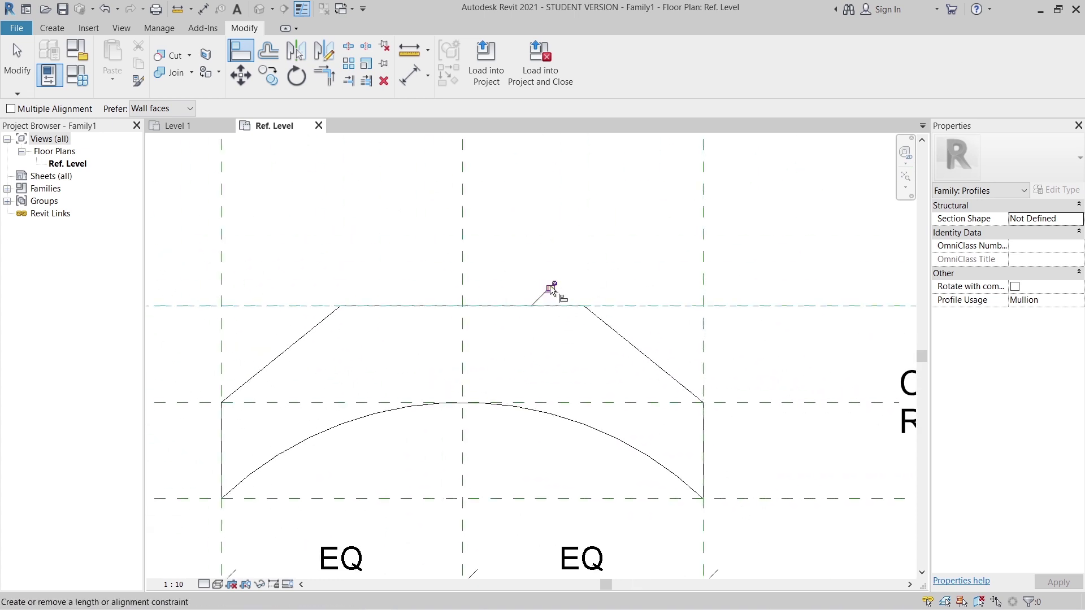
pyautogui.click(383, 308)
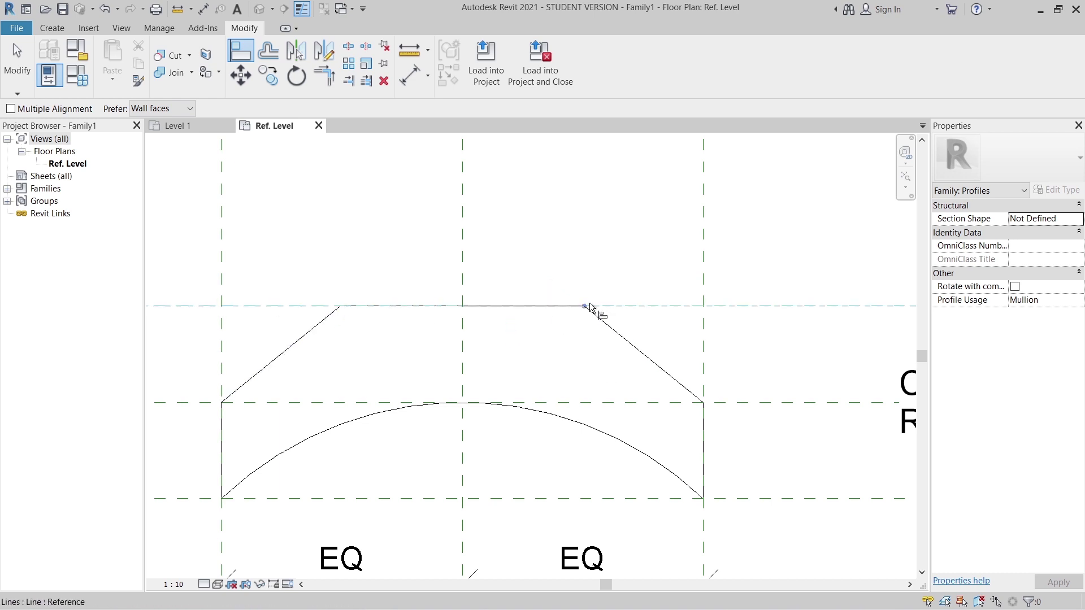
pyautogui.click(513, 326)
pyautogui.press('Escape')
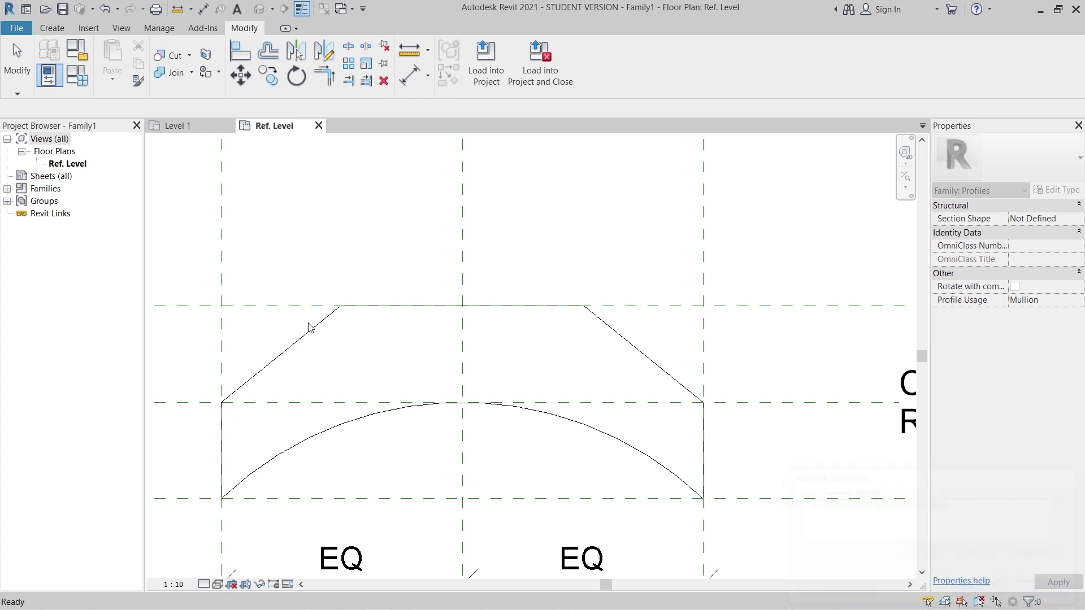
pyautogui.scroll(-2, 576, 322)
pyautogui.moveTo(593, 312); pyautogui.dragTo(582, 325, button='middle')
pyautogui.scroll(-4, 582, 324)
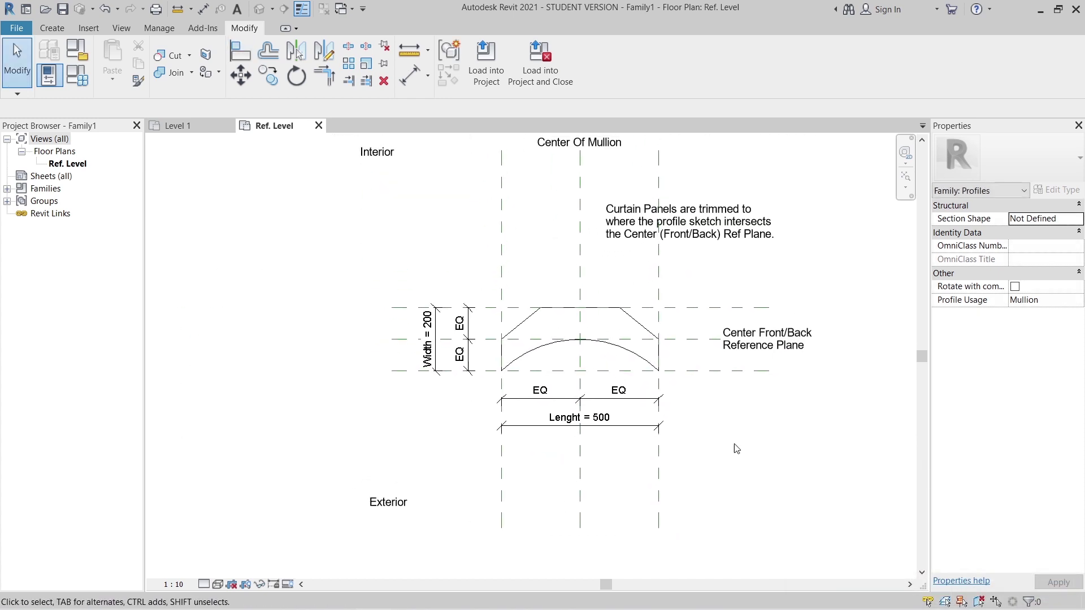
pyautogui.scroll(-2, 700, 426)
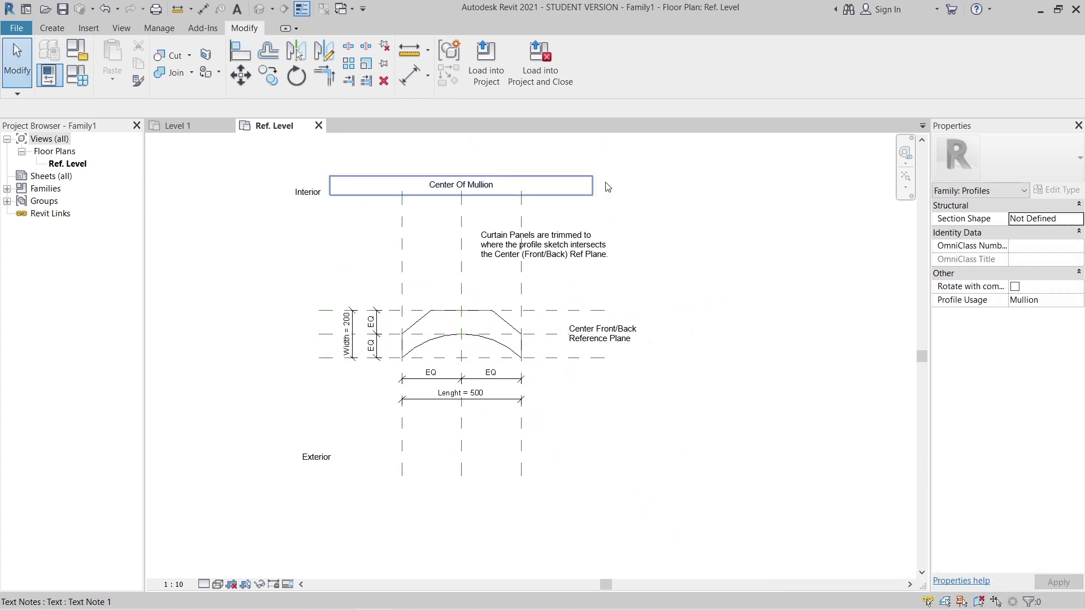
# Step: Switch to the project's Level 1 floor plan and draw a 14 m horizontal Generic - 200mm wall
pyautogui.click(195, 133)
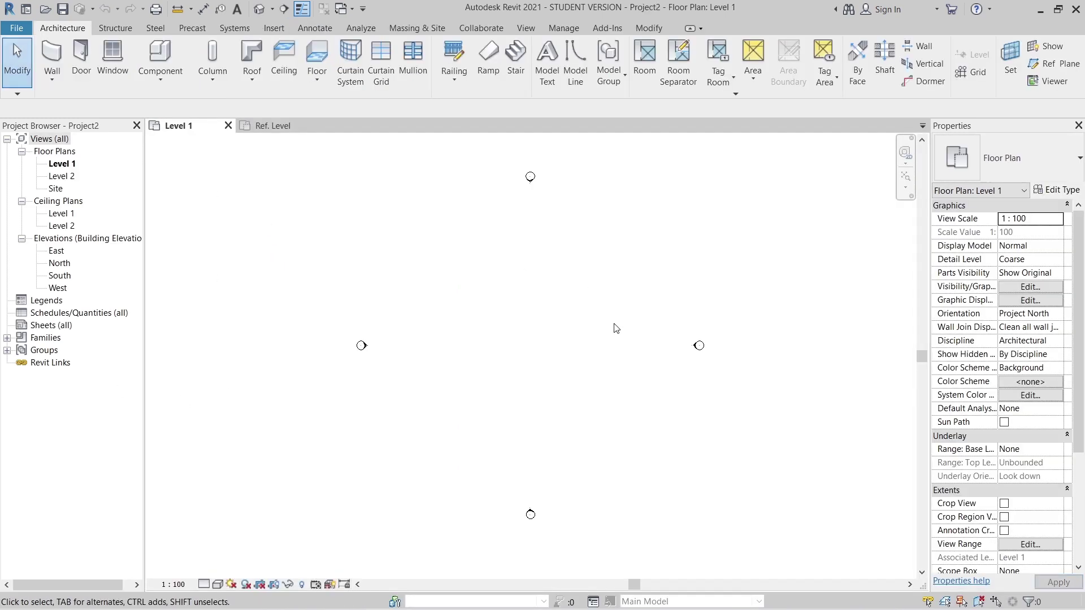
pyautogui.scroll(-1, 588, 367)
pyautogui.moveTo(580, 374); pyautogui.dragTo(627, 308, button='middle')
pyautogui.scroll(1, 624, 308)
pyautogui.moveTo(545, 353); pyautogui.dragTo(480, 374, button='middle')
pyautogui.press('w')
pyautogui.press('a')
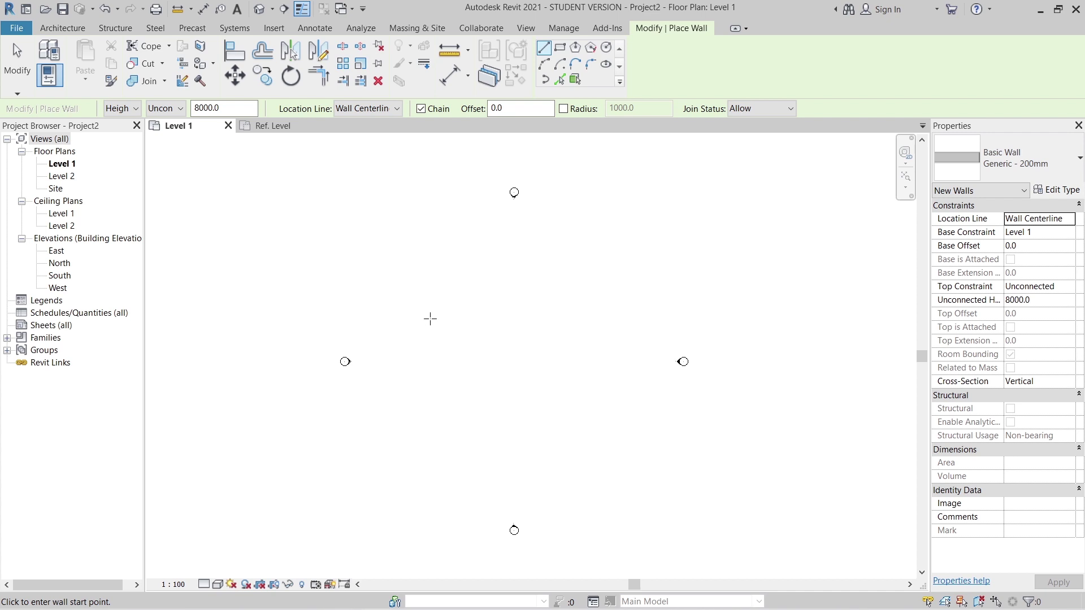
pyautogui.click(437, 327)
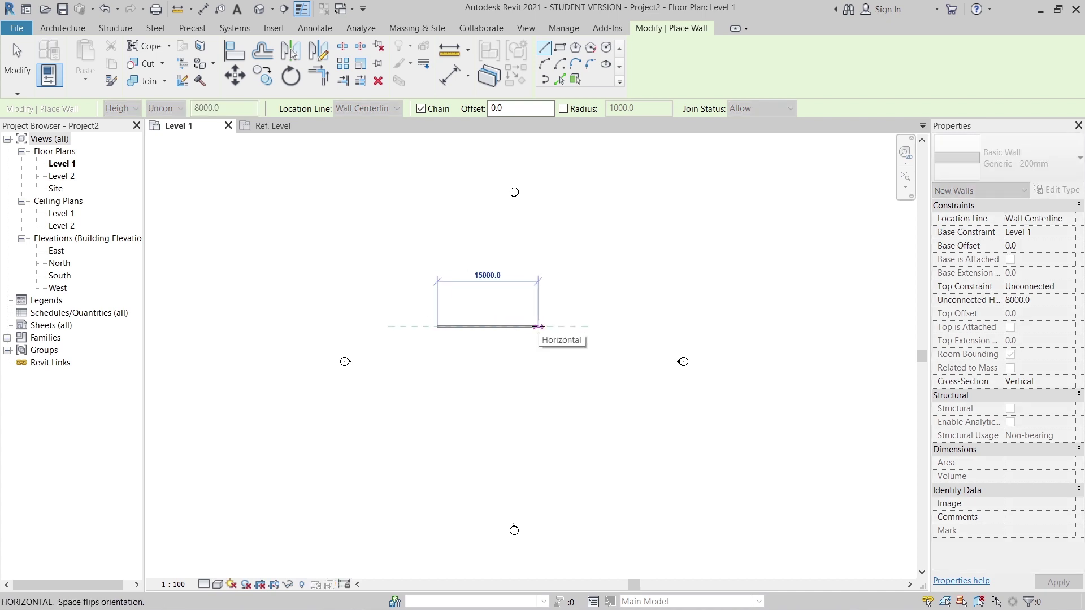
pyautogui.write('14m')
pyautogui.press('Return')
pyautogui.press('Escape')
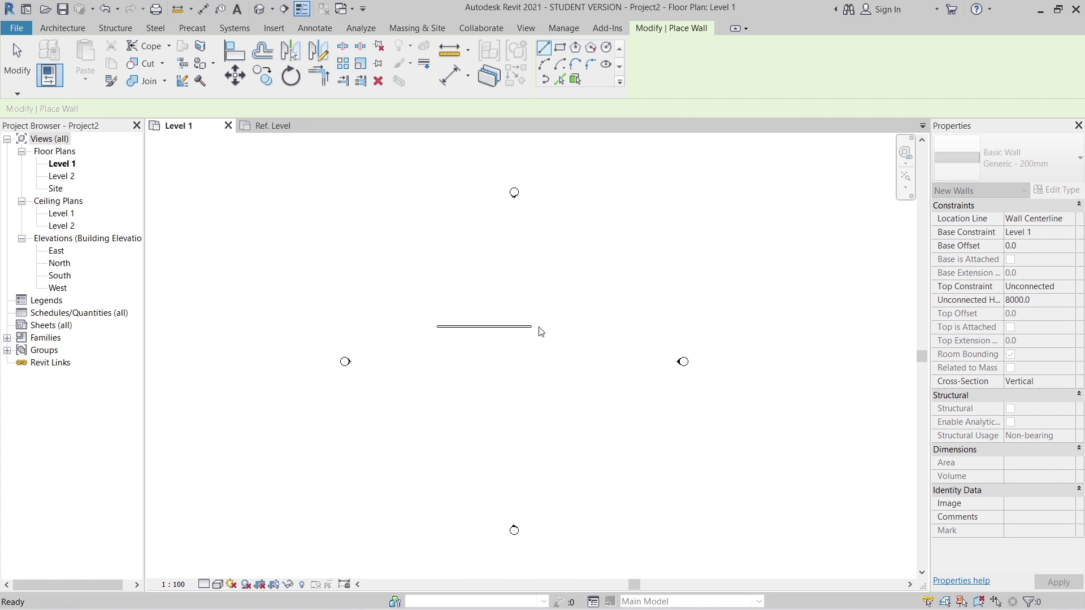
# Step: Draw a perpendicular wall about 4 m down from the horizontal wall, continuing parallel to it until level with its right end
pyautogui.scroll(1, 488, 399)
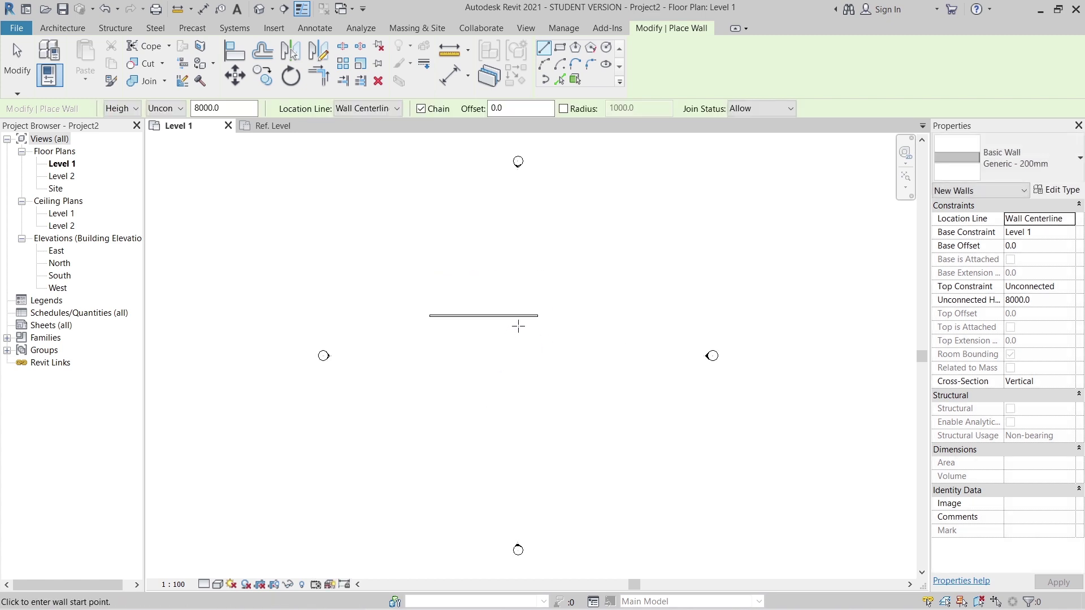
pyautogui.click(484, 315)
pyautogui.press('Escape')
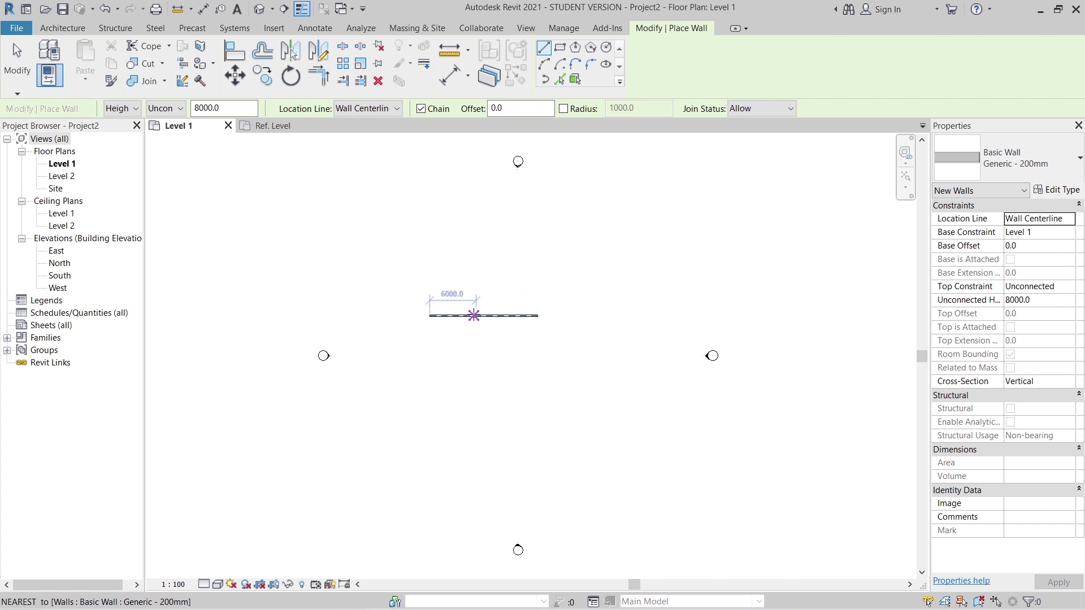
pyautogui.click(474, 314)
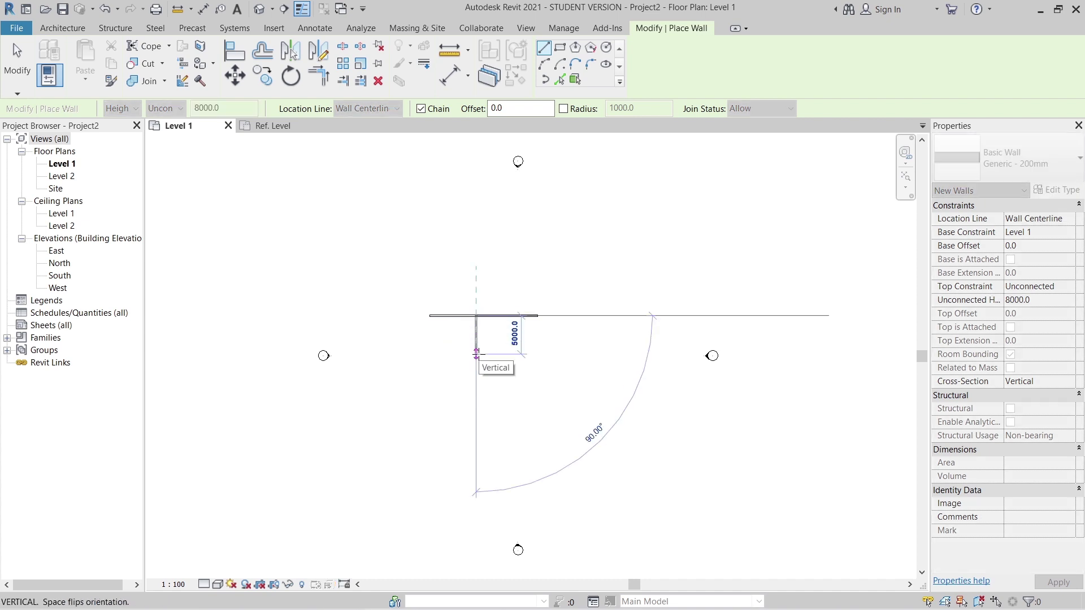
pyautogui.write('1000')
pyautogui.press('Return')
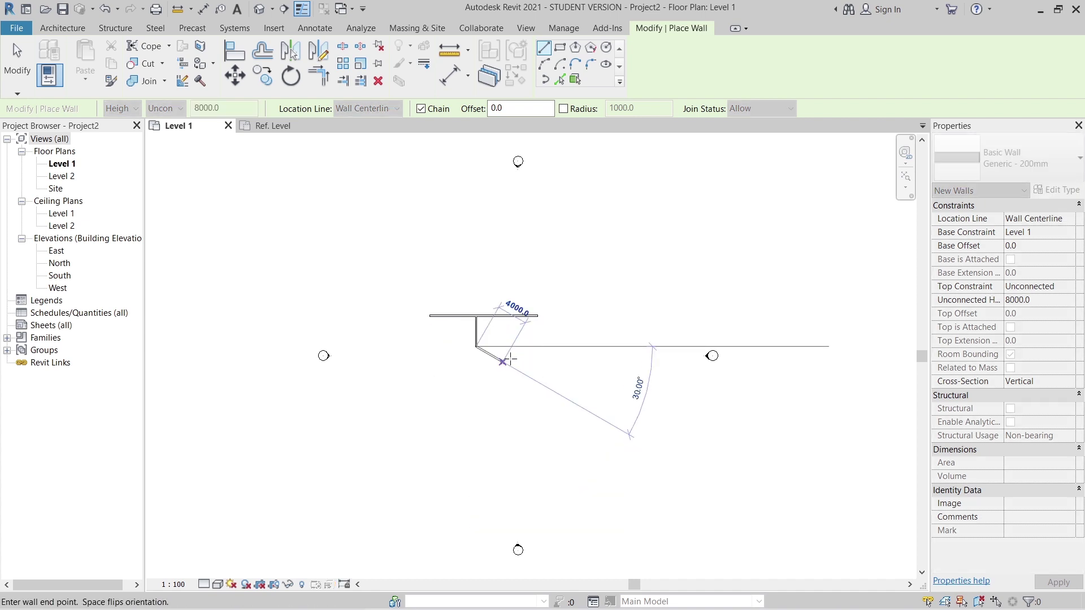
pyautogui.click(537, 346)
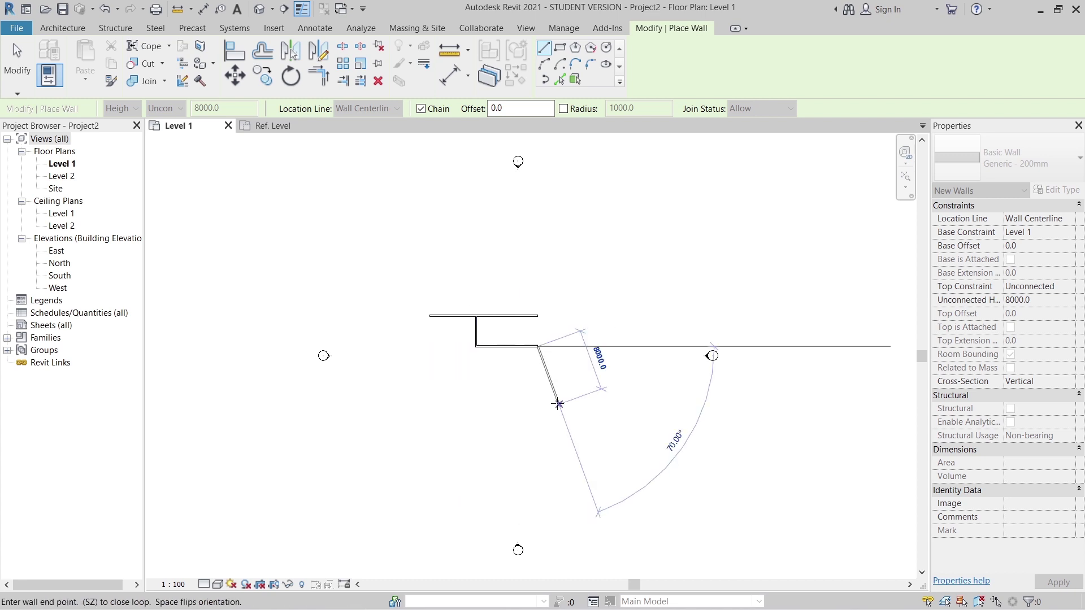
pyautogui.press('Escape')
pyautogui.press('Escape')
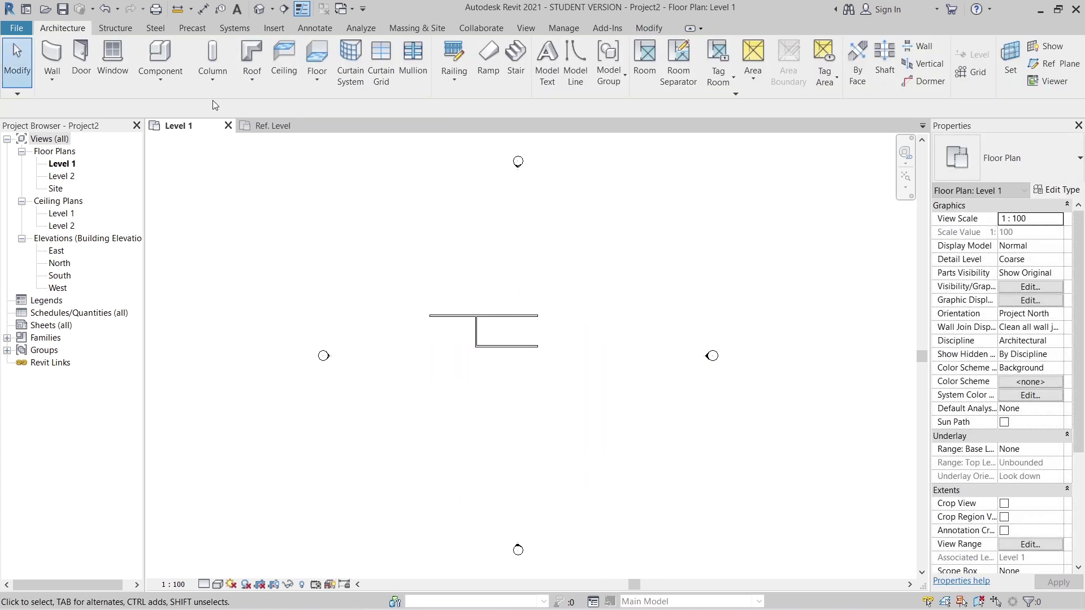
# Step: On the Level 2 plan, sketch a rectangular Sloped Glazing roof footprint between the outer corners of the walls
pyautogui.doubleClick(62, 177)
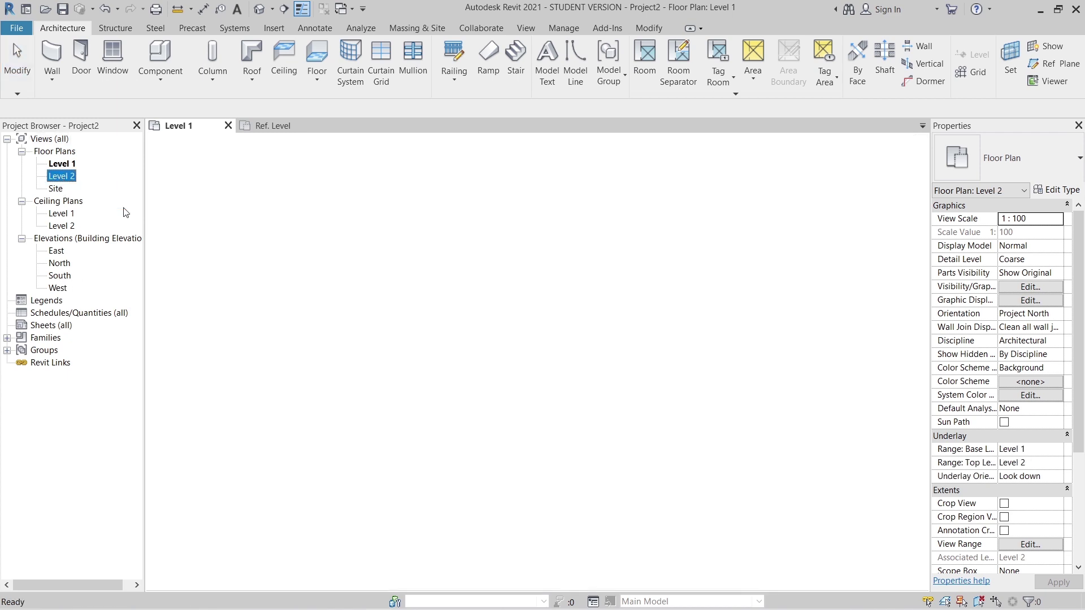
pyautogui.scroll(3, 492, 359)
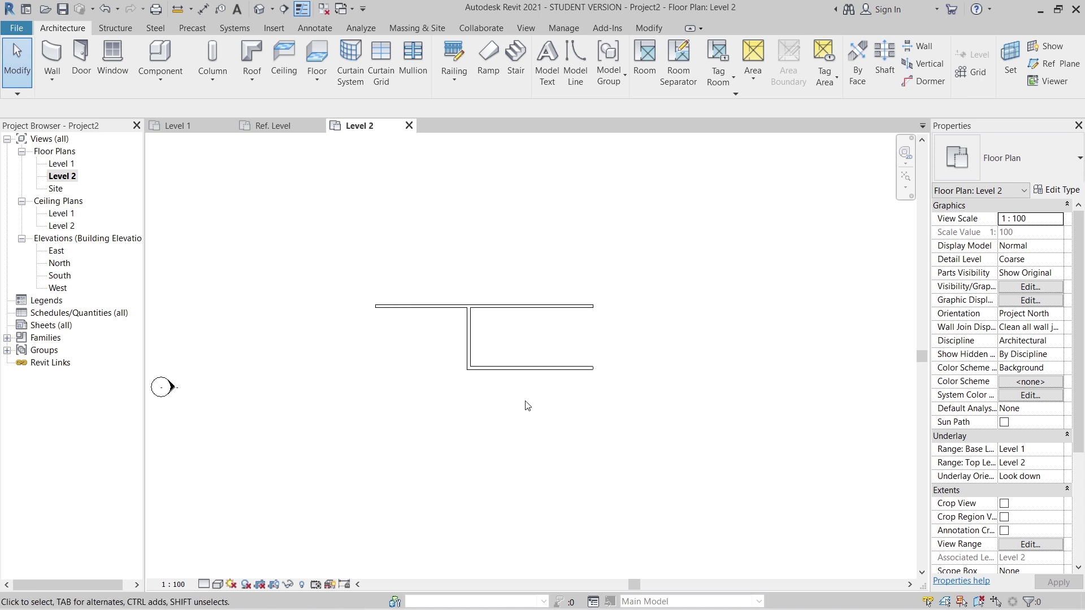
pyautogui.click(247, 83)
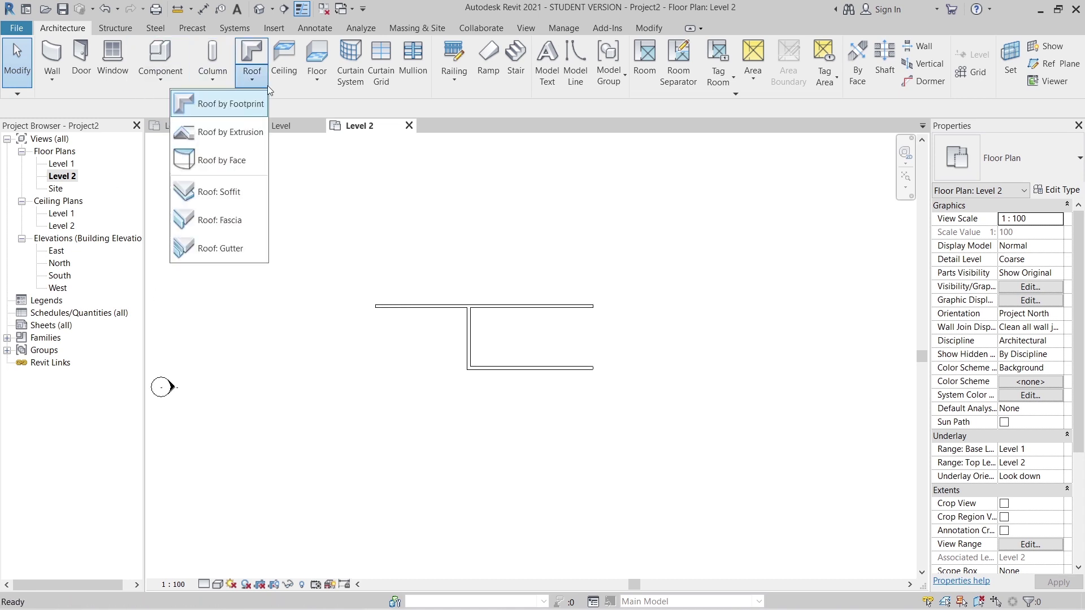
pyautogui.click(237, 111)
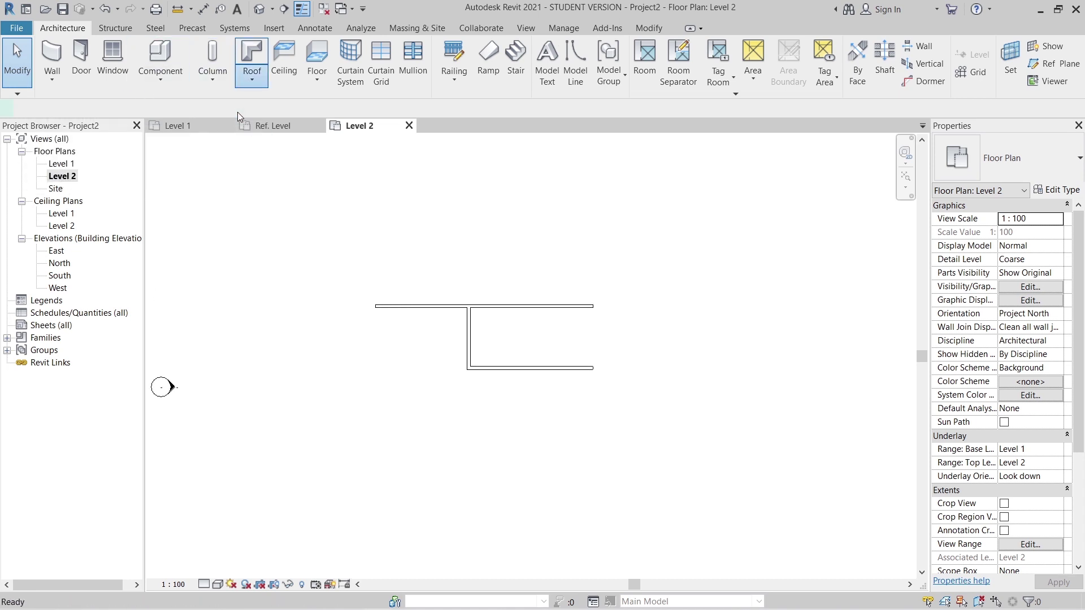
pyautogui.click(667, 50)
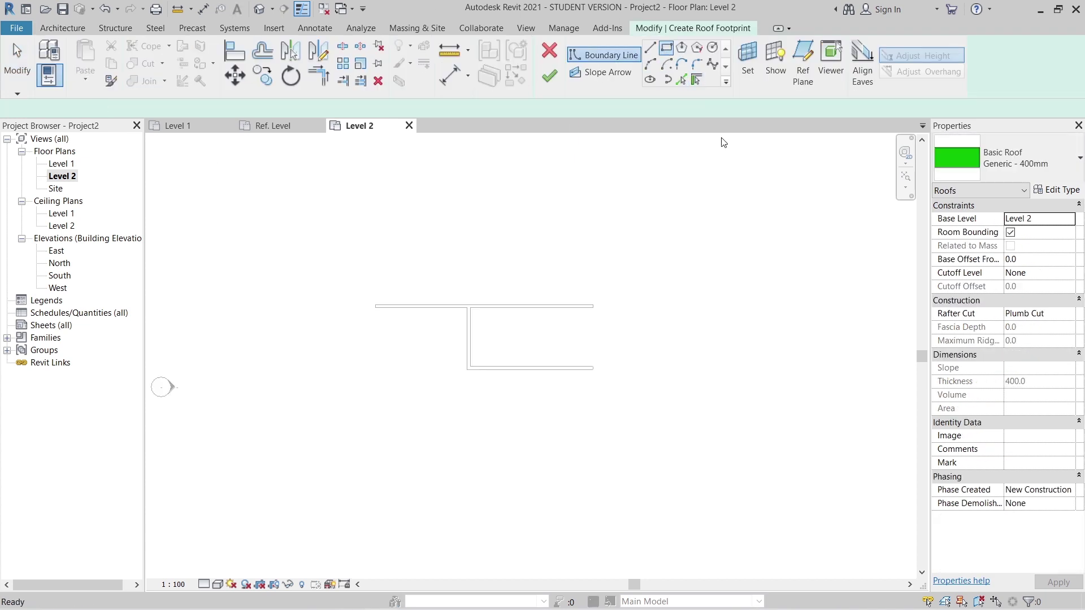
pyautogui.click(1051, 167)
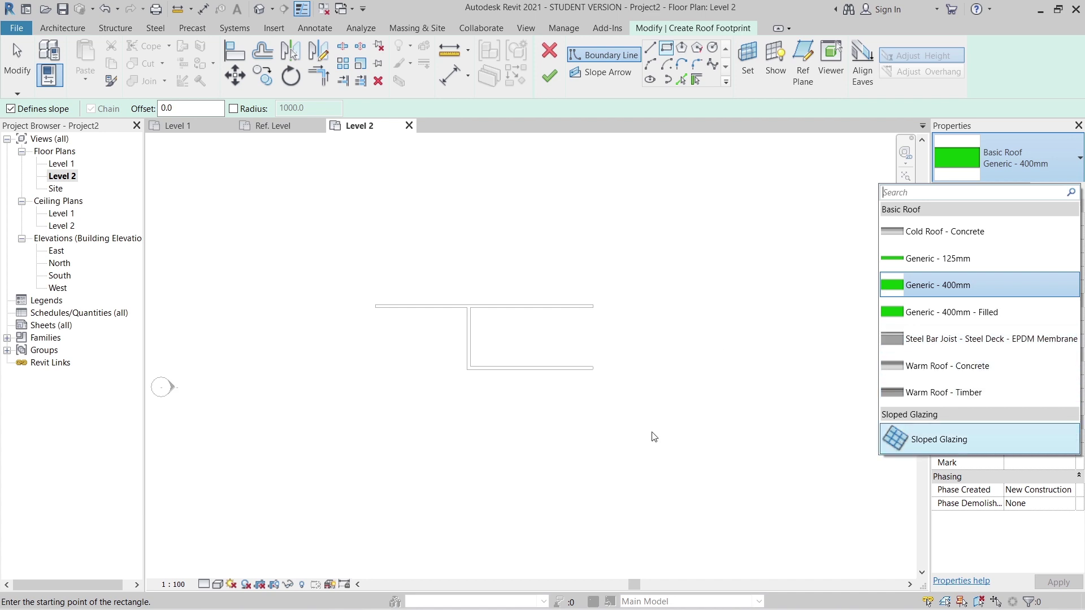
pyautogui.press('Return')
pyautogui.scroll(2, 378, 302)
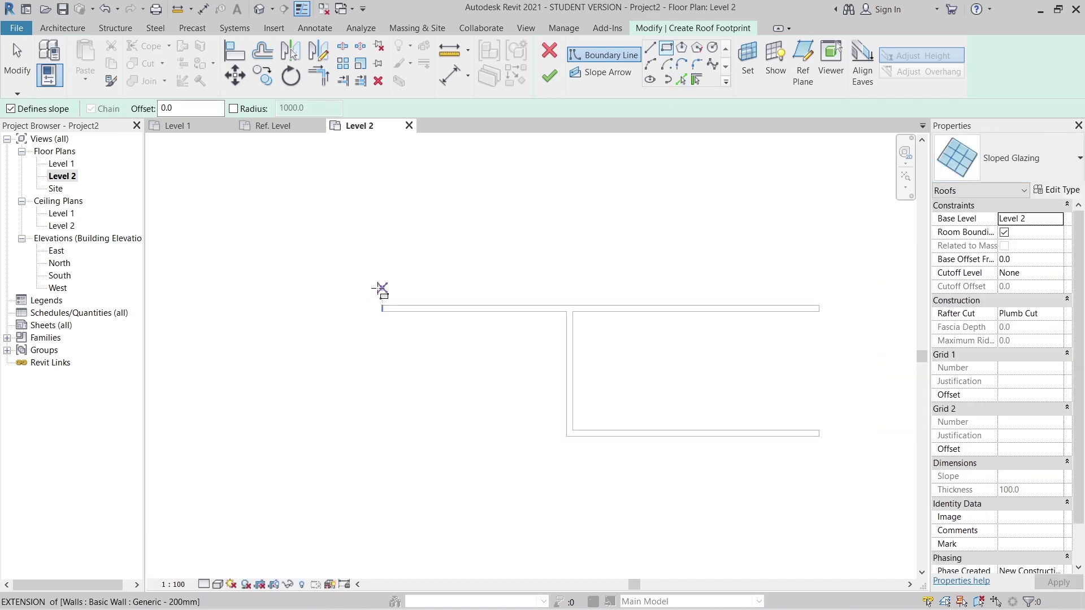
pyautogui.click(383, 306)
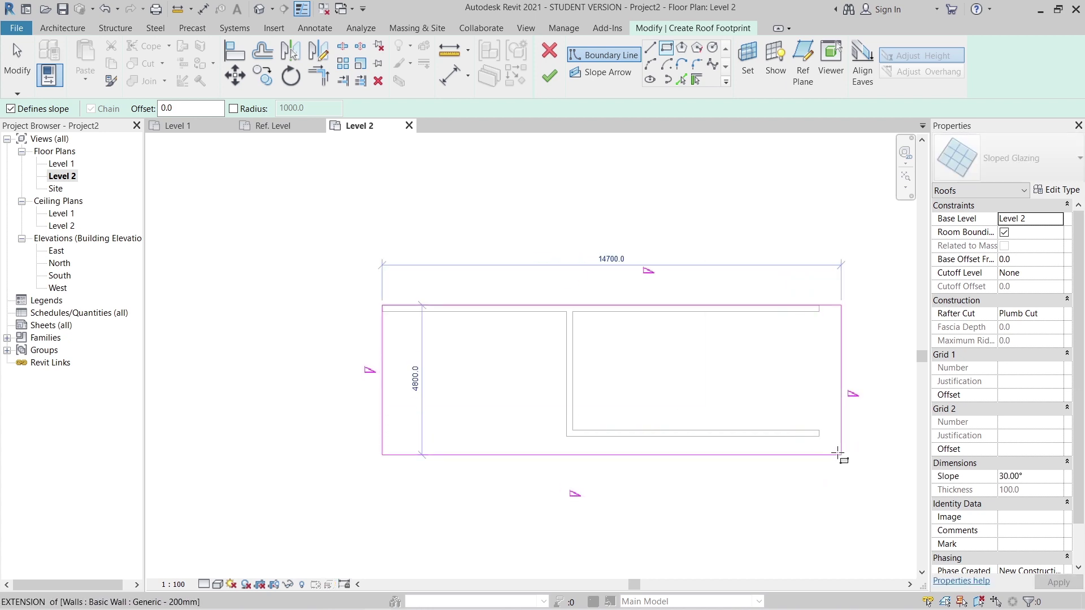
pyautogui.click(819, 436)
pyautogui.press('Escape')
pyautogui.press('Escape')
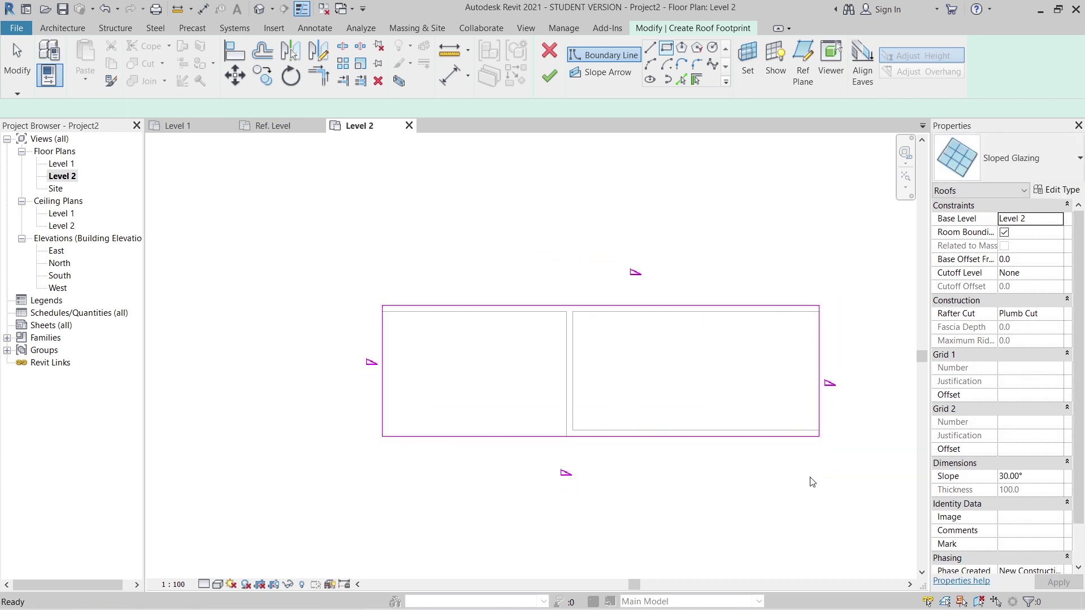
# Step: Turn off slope definition for all four roof boundary lines and finish the roof without attaching the walls
pyautogui.moveTo(507, 353)
pyautogui.mouseDown()
pyautogui.moveTo(838, 501)
pyautogui.moveTo(864, 500)
pyautogui.mouseUp()
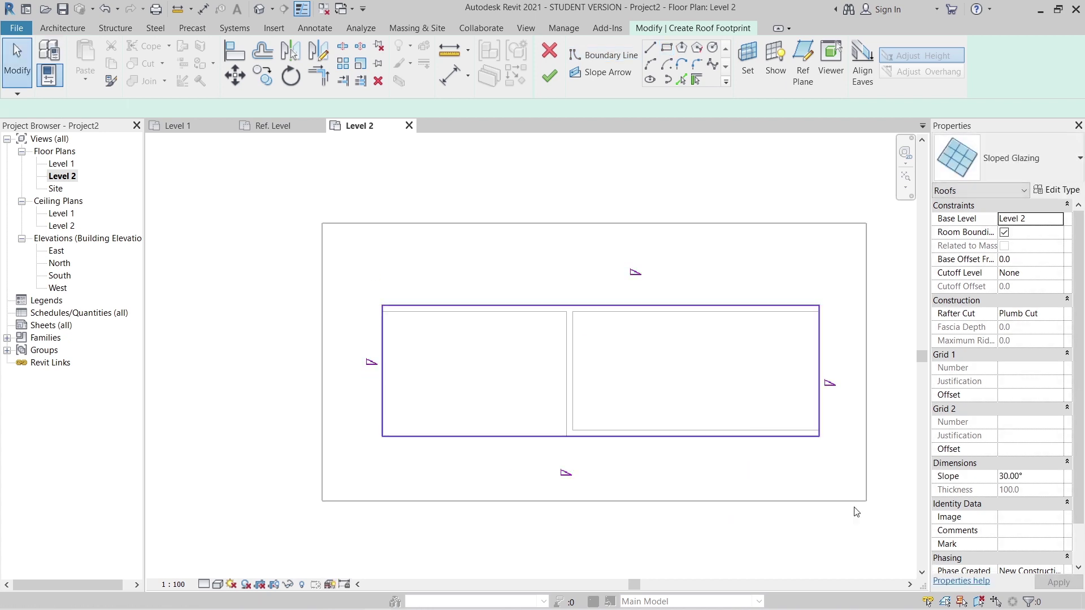
pyautogui.moveTo(821, 524); pyautogui.dragTo(749, 515, button='middle')
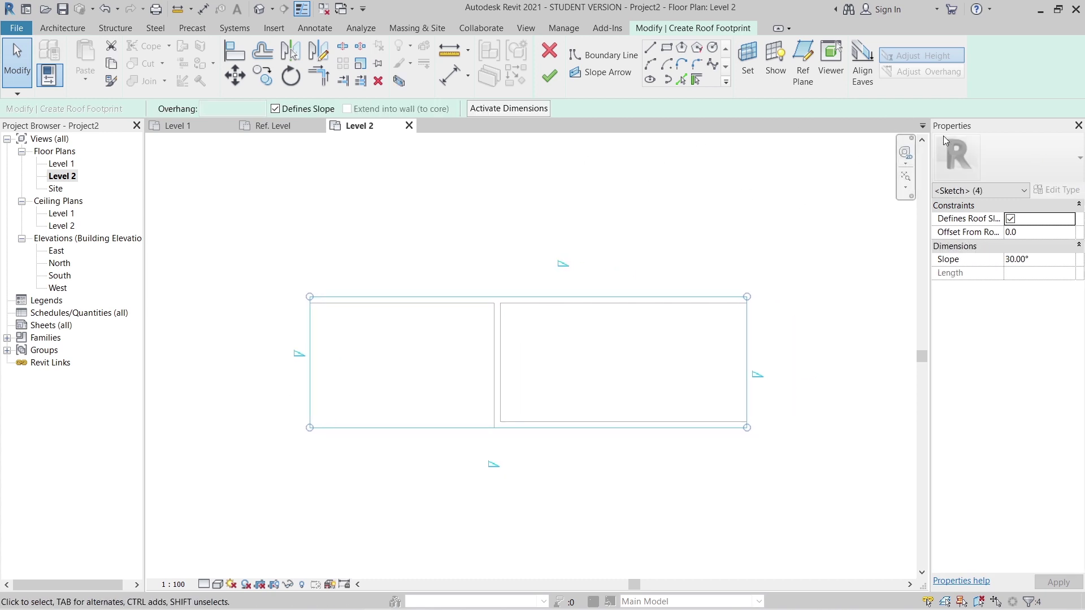
pyautogui.click(1010, 222)
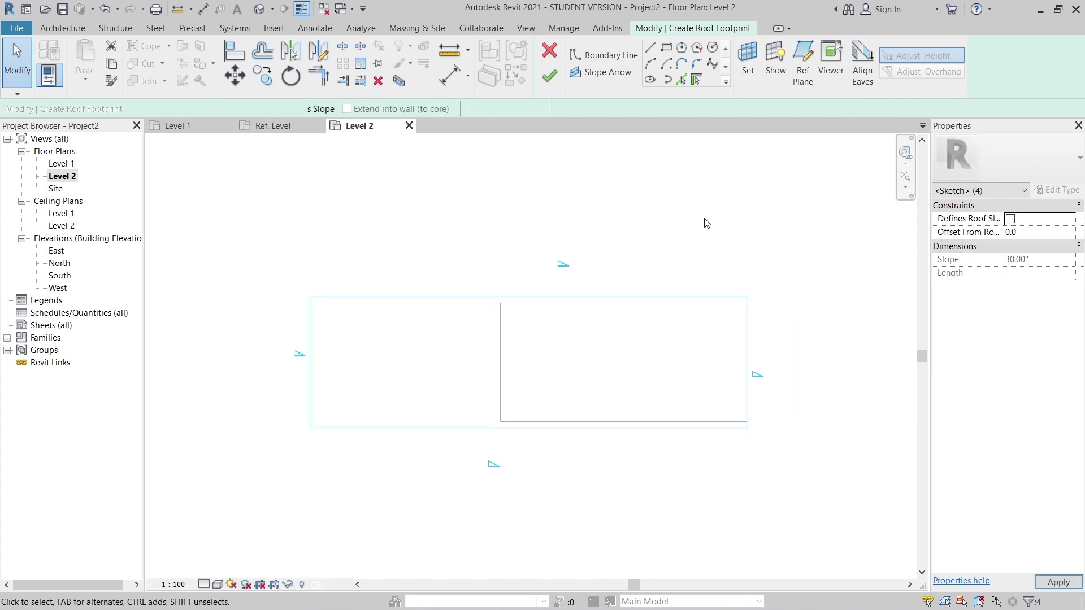
pyautogui.click(704, 223)
pyautogui.click(556, 75)
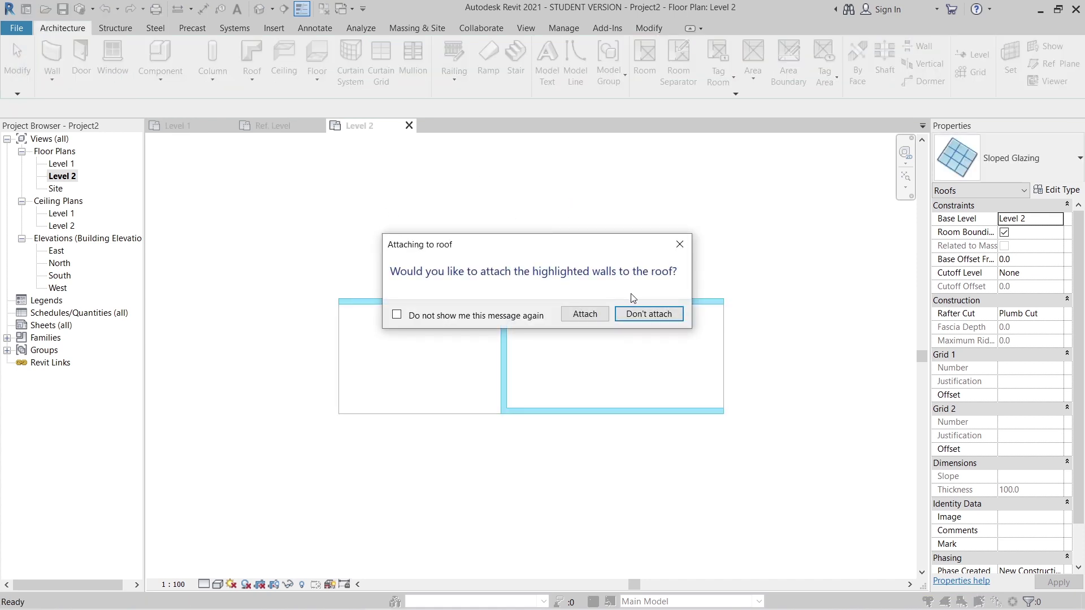
pyautogui.click(649, 314)
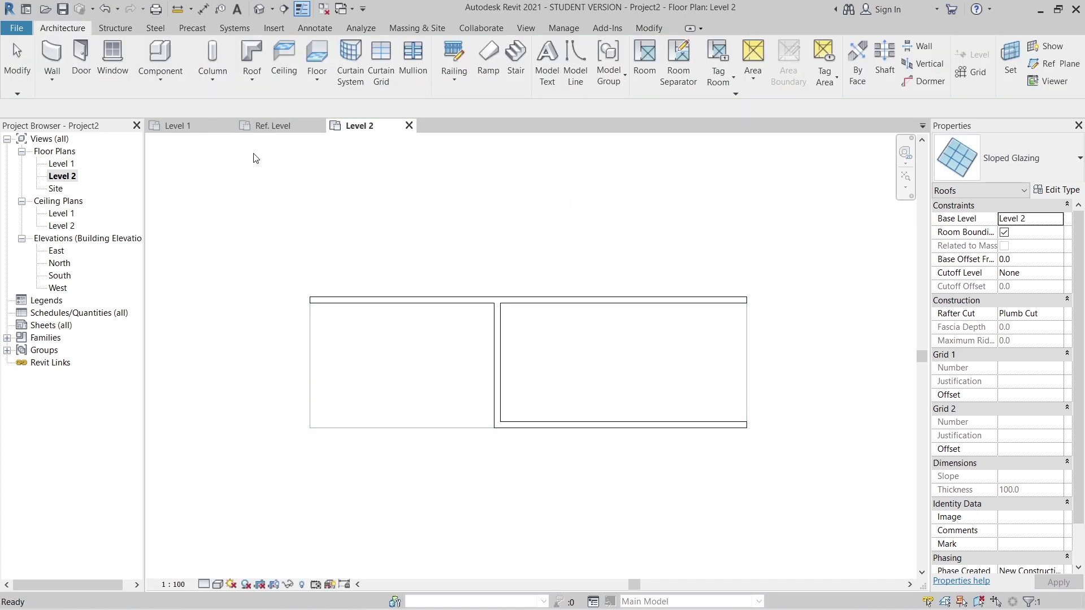
# Step: In the default 3D view, stretch the top of the long back wall to roughly twice its height
pyautogui.click(259, 9)
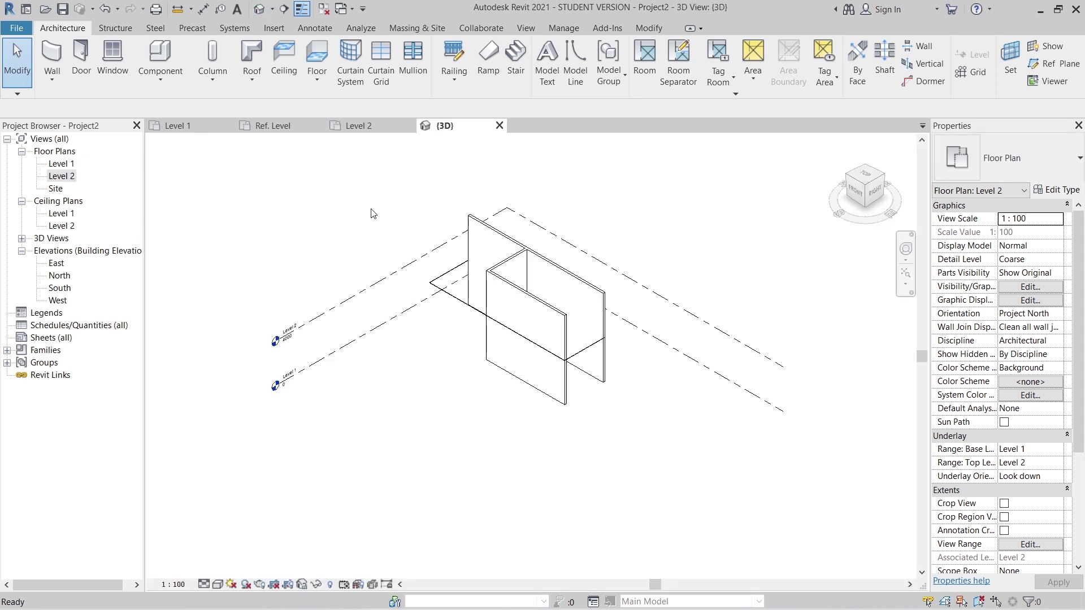
pyautogui.keyDown('shift'); pyautogui.moveTo(370, 213); pyautogui.dragTo(544, 331, button='middle'); pyautogui.keyUp('shift')
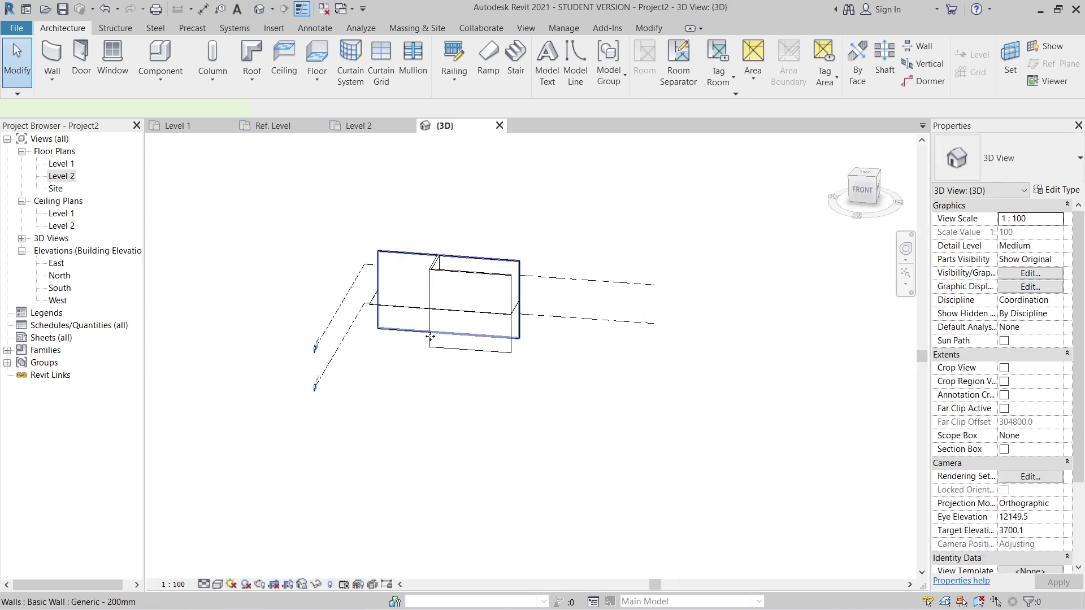
pyautogui.click(430, 337)
pyautogui.moveTo(446, 250); pyautogui.dragTo(454, 169)
pyautogui.keyDown('shift'); pyautogui.moveTo(397, 362); pyautogui.dragTo(493, 314, button='middle'); pyautogui.keyUp('shift')
pyautogui.click(471, 390)
# Step: In the front orientation of the 3D view, move the sloped glazing roof up onto the top edge of the shorter walls
pyautogui.click(869, 180)
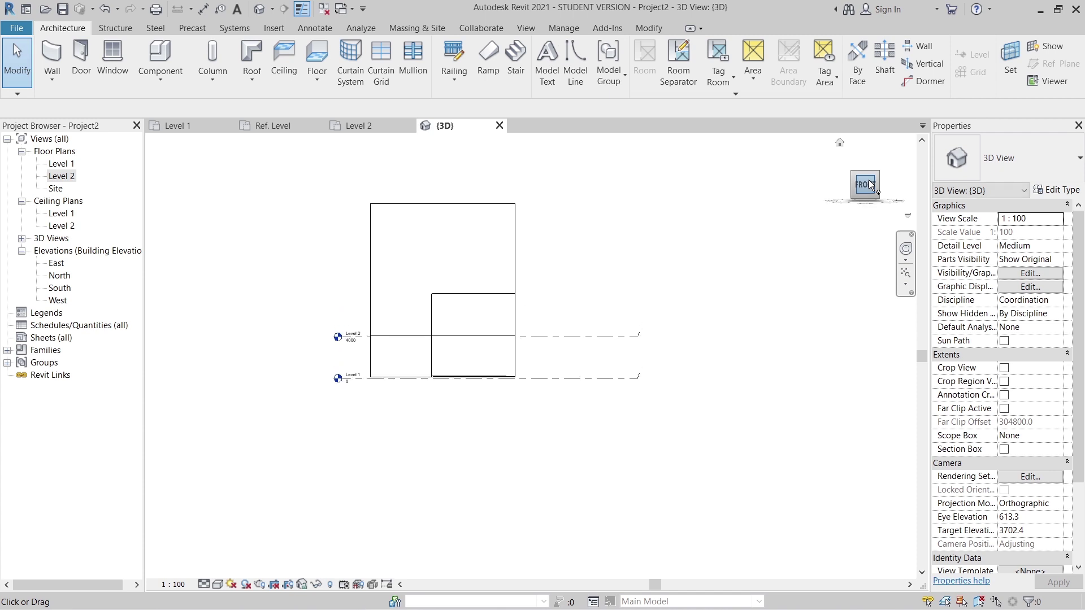
pyautogui.click(424, 398)
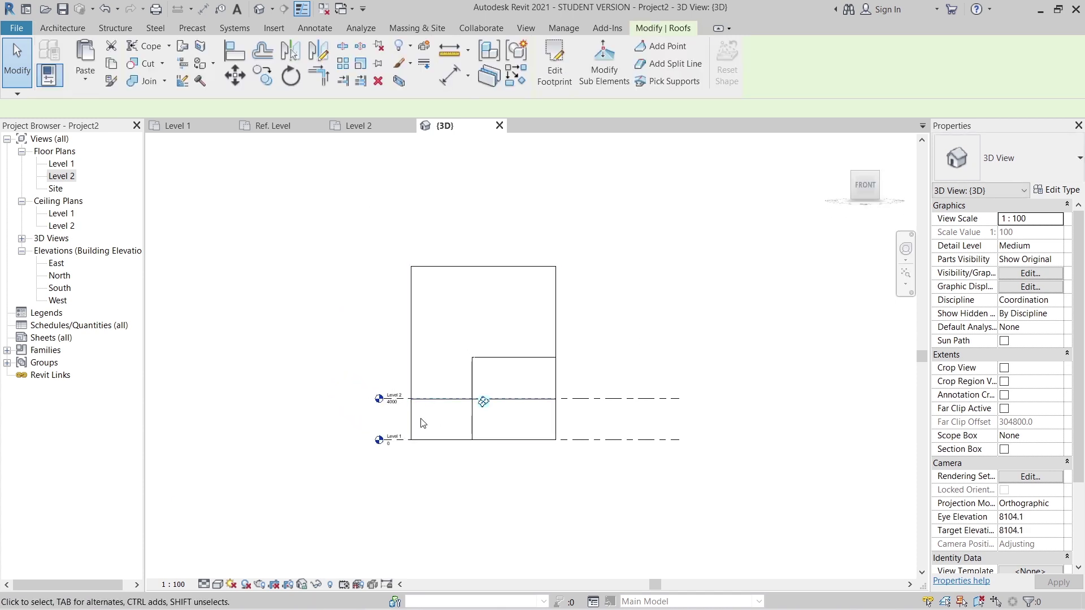
pyautogui.scroll(3, 424, 424)
pyautogui.press('m')
pyautogui.press('v')
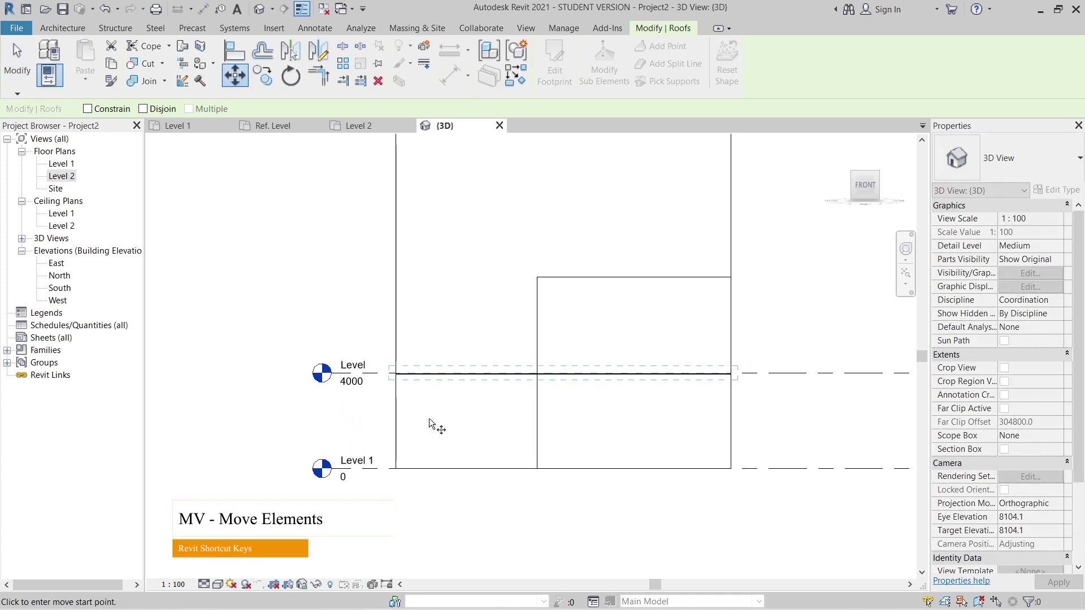
pyautogui.scroll(10, 746, 373)
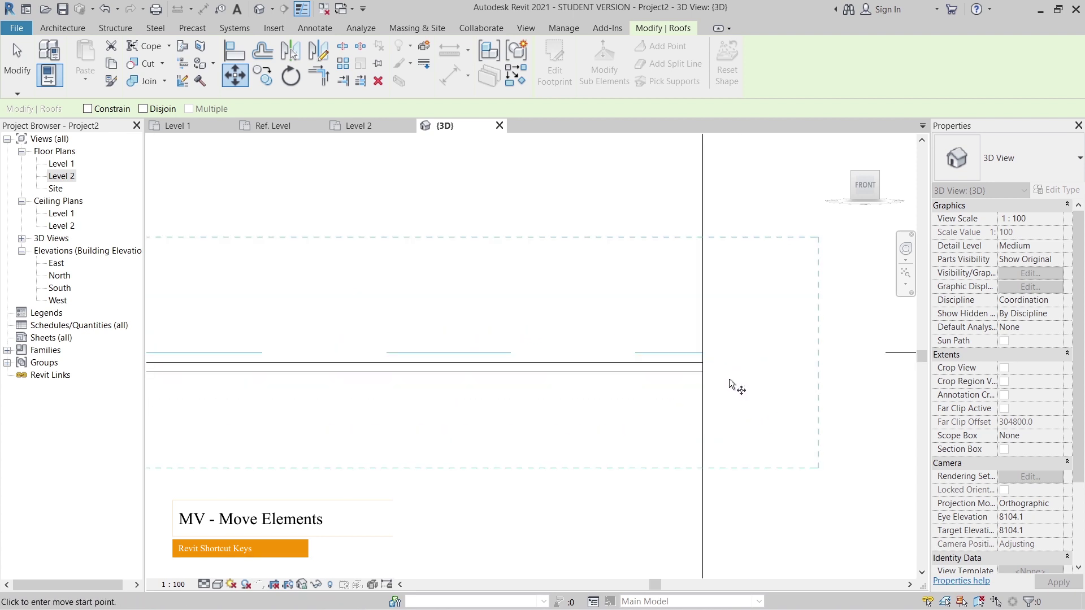
pyautogui.click(703, 372)
pyautogui.scroll(-3, 718, 277)
pyautogui.moveTo(717, 269); pyautogui.dragTo(717, 510, button='middle')
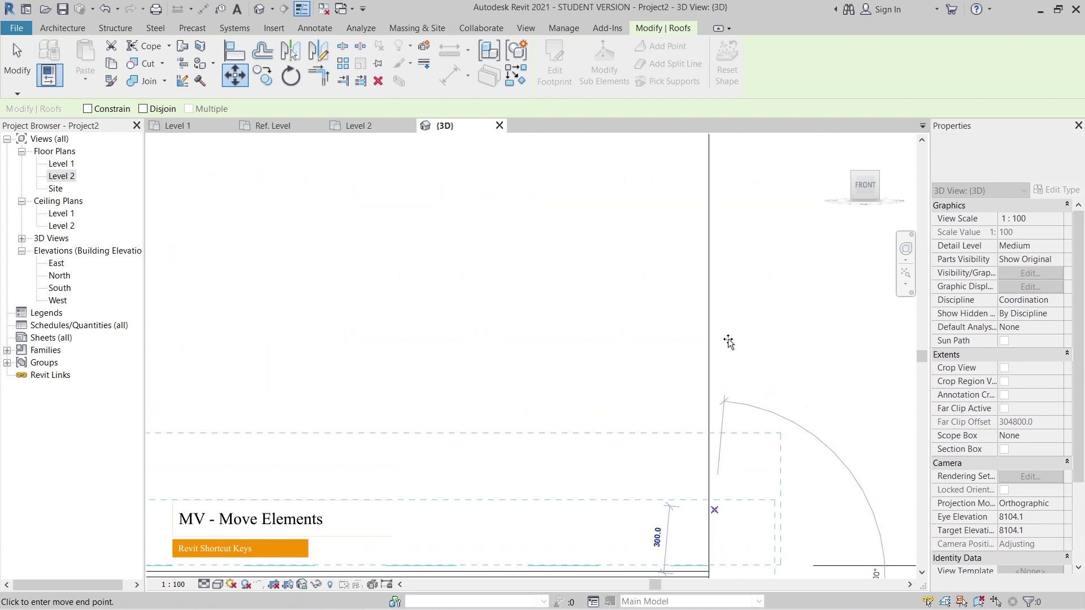
pyautogui.click(690, 219)
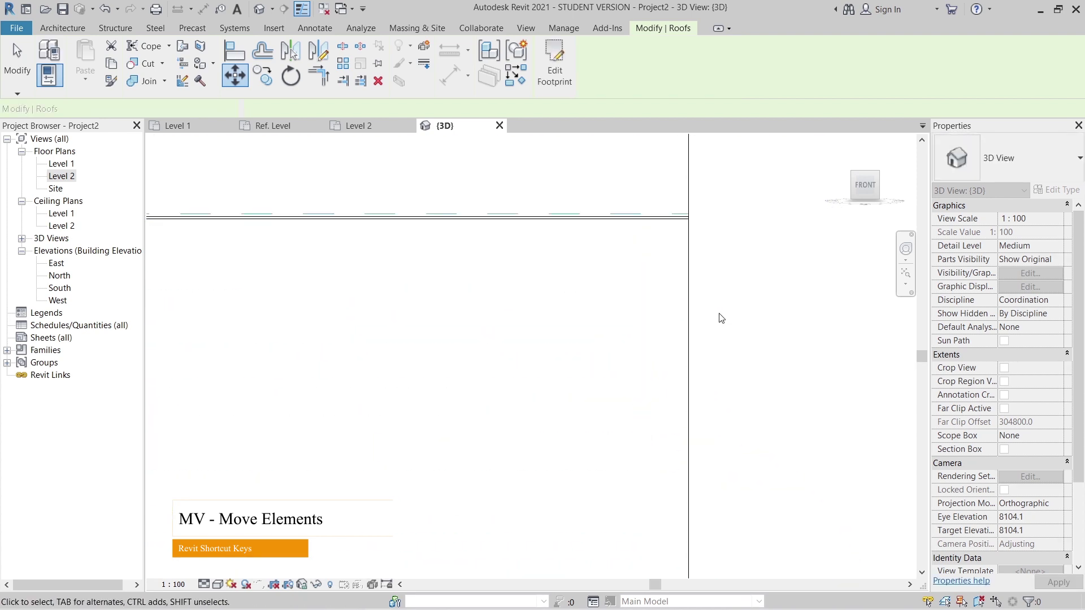
pyautogui.click(719, 317)
pyautogui.scroll(-6, 719, 327)
pyautogui.moveTo(709, 379); pyautogui.dragTo(638, 384, button='middle')
pyautogui.scroll(4, 642, 209)
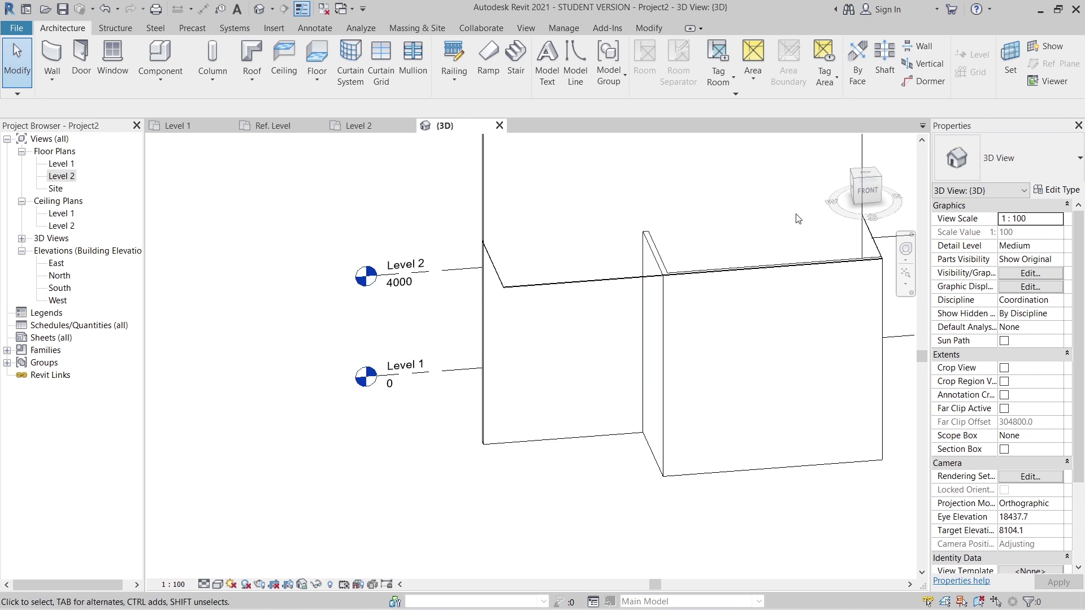
pyautogui.click(869, 191)
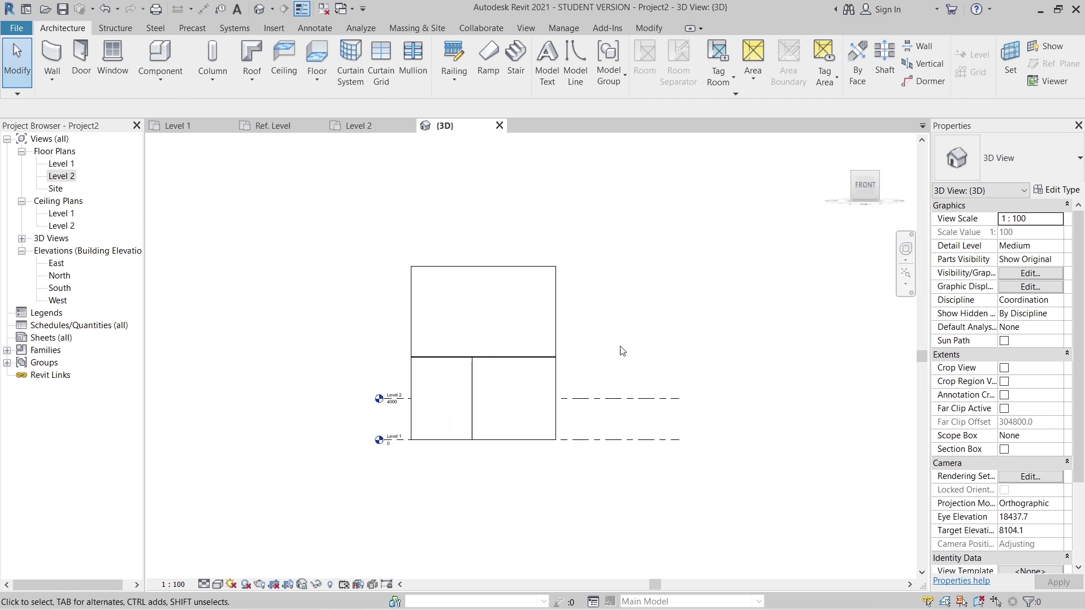
# Step: Change the type of all three Generic - 200mm walls to Curtain Wall
pyautogui.keyDown('shift'); pyautogui.moveTo(622, 351); pyautogui.dragTo(430, 425, button='middle'); pyautogui.keyUp('shift')
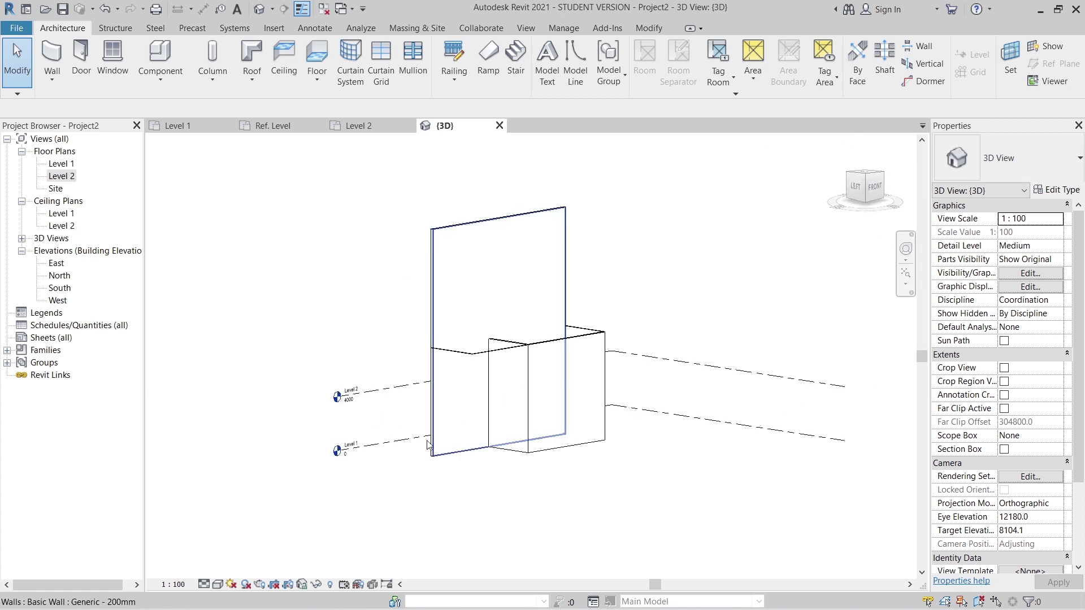
pyautogui.click(431, 445)
pyautogui.keyDown('ctrl'); pyautogui.click(516, 452); pyautogui.keyUp('ctrl')
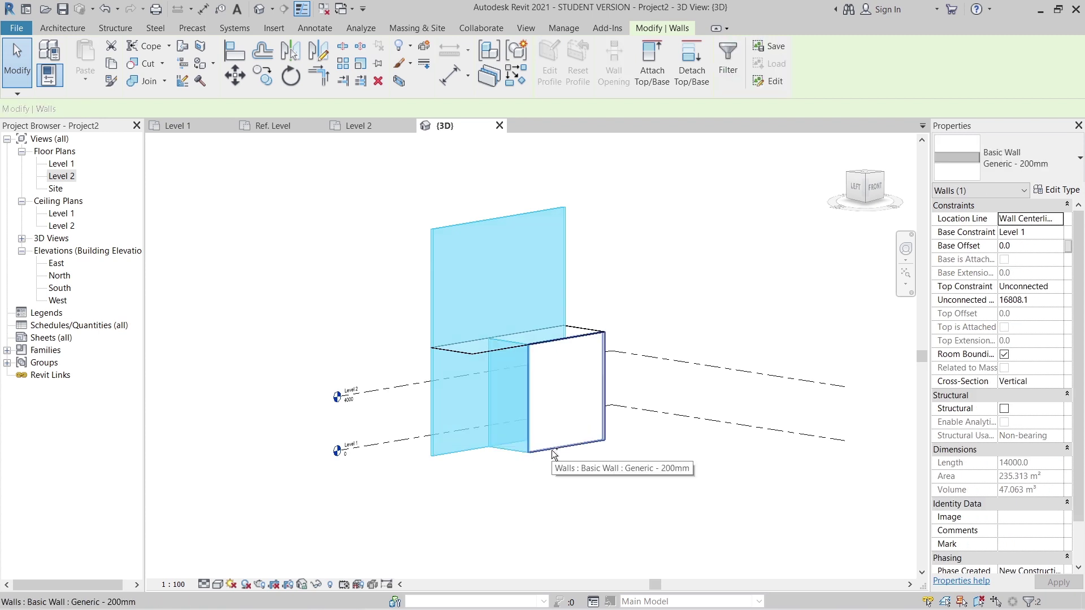
pyautogui.keyDown('ctrl'); pyautogui.click(558, 423); pyautogui.keyUp('ctrl')
pyautogui.click(1048, 163)
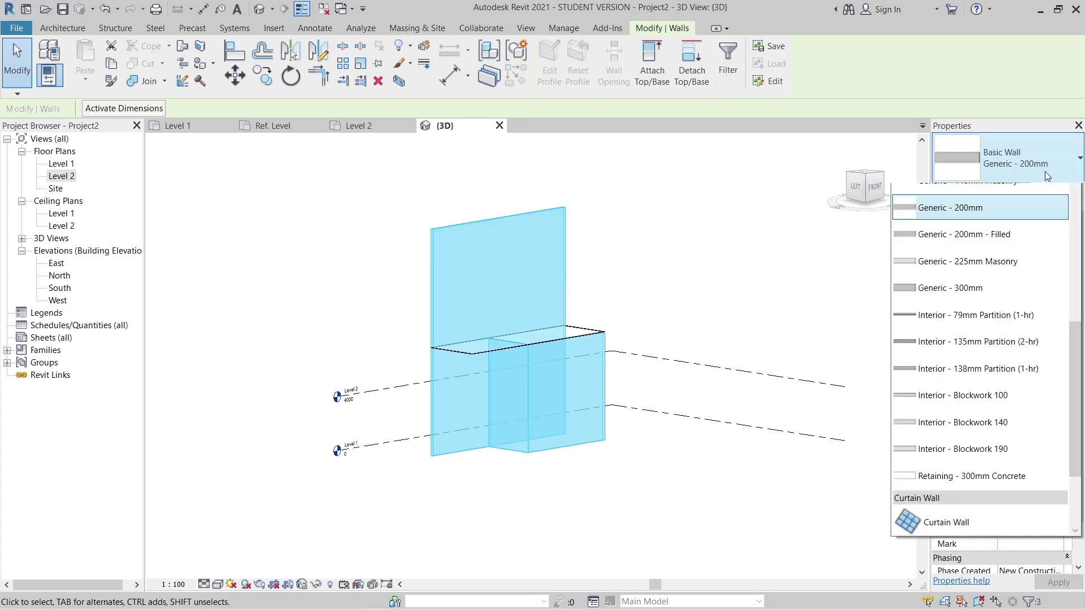
pyautogui.click(989, 549)
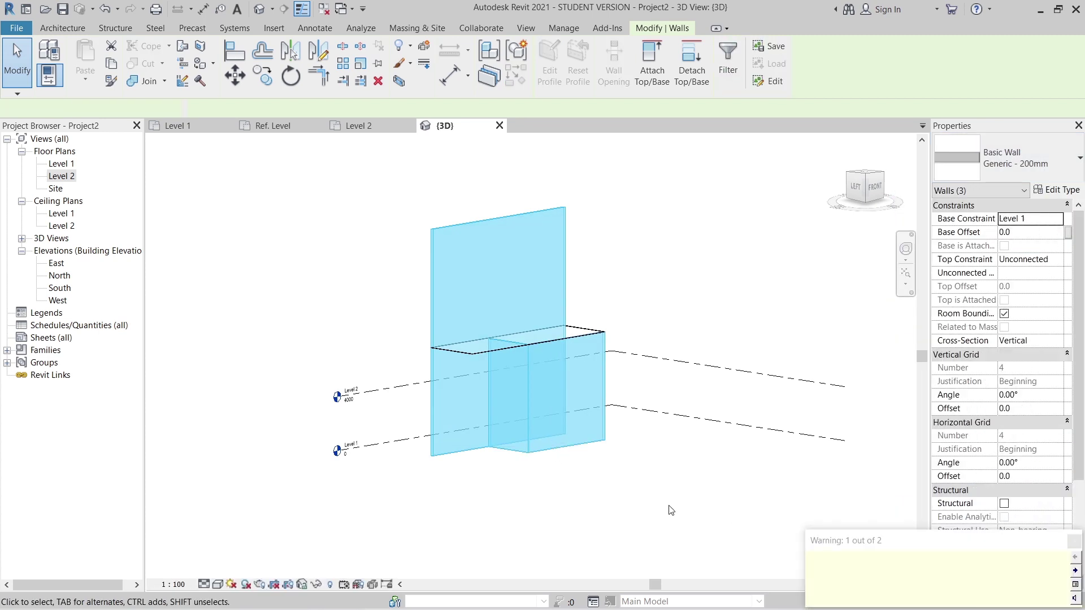
# Step: From the front, shorten the tall back curtain wall to 6000 mm so that it ends at the perpendicular wall
pyautogui.keyDown('shift'); pyautogui.moveTo(675, 502); pyautogui.dragTo(622, 523, button='middle'); pyautogui.keyUp('shift')
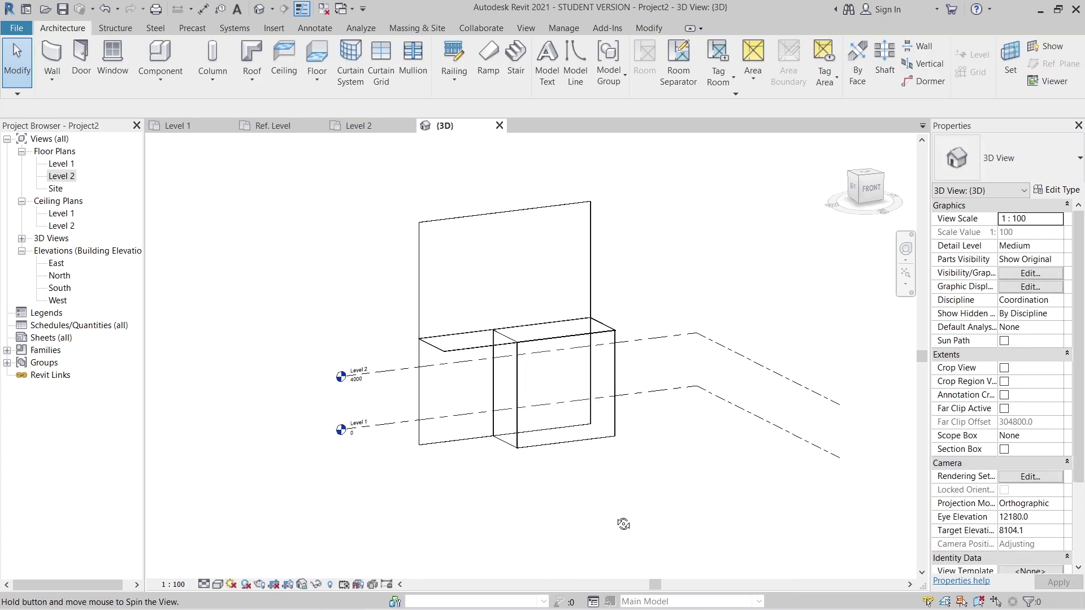
pyautogui.keyDown('shift'); pyautogui.moveTo(565, 498); pyautogui.dragTo(615, 492, button='middle'); pyautogui.keyUp('shift')
pyautogui.keyDown('shift'); pyautogui.moveTo(568, 441); pyautogui.dragTo(483, 372, button='middle'); pyautogui.keyUp('shift')
pyautogui.scroll(2, 457, 271)
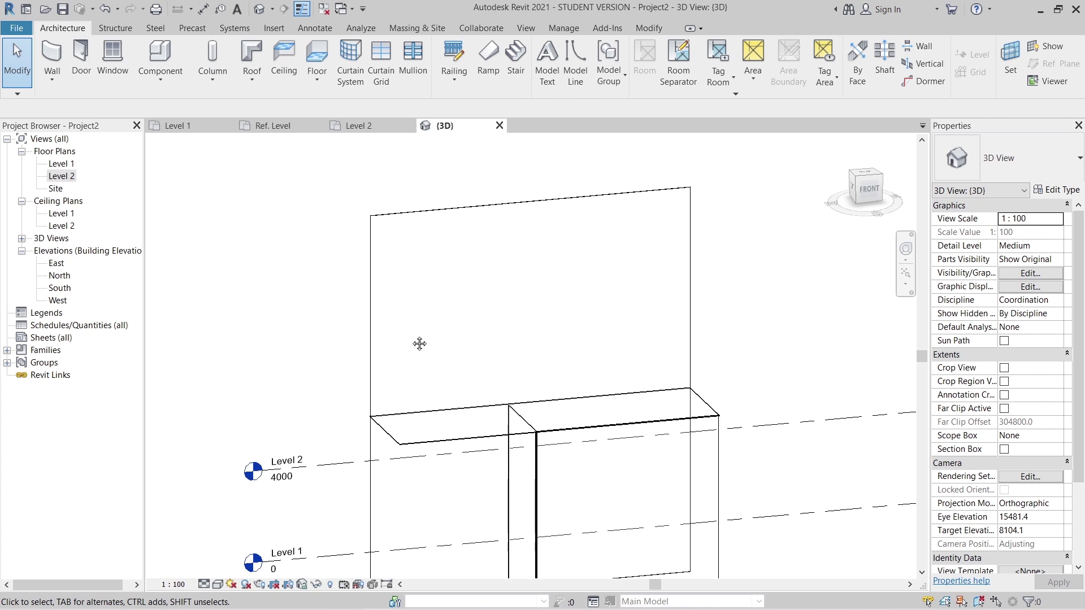
pyautogui.moveTo(419, 343); pyautogui.dragTo(413, 255, button='middle')
pyautogui.moveTo(457, 400); pyautogui.dragTo(482, 495, button='middle')
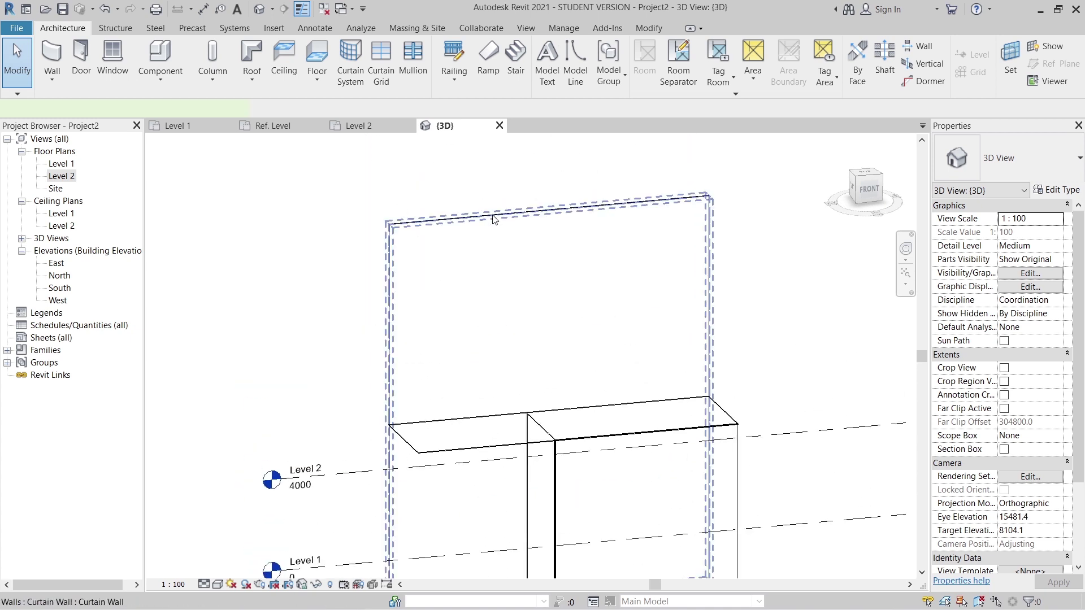
pyautogui.click(494, 219)
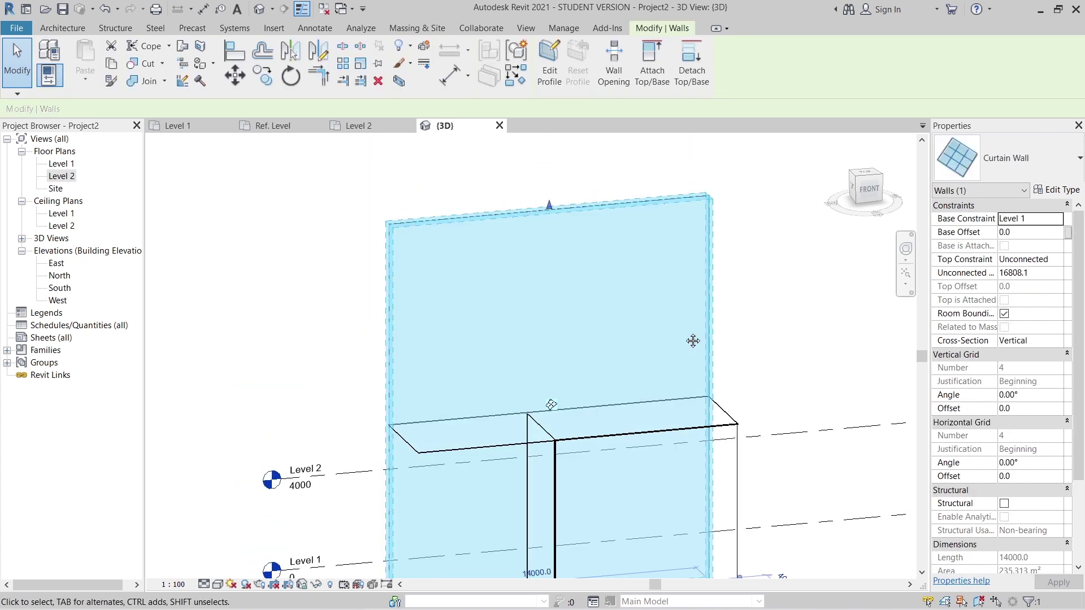
pyautogui.click(854, 191)
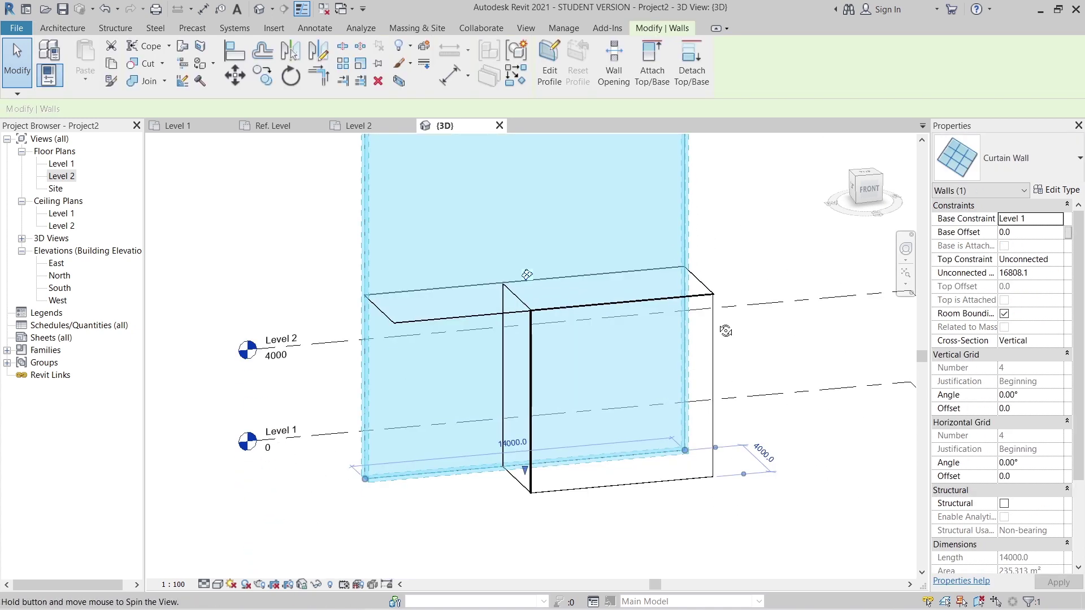
pyautogui.click(854, 192)
pyautogui.click(729, 342)
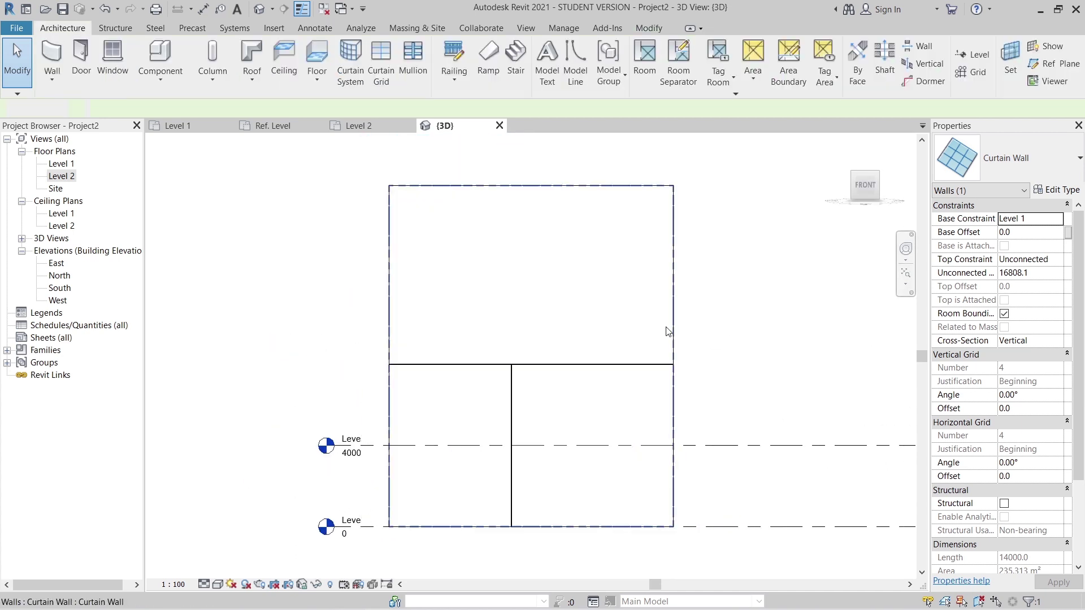
pyautogui.click(675, 370)
pyautogui.scroll(2, 679, 357)
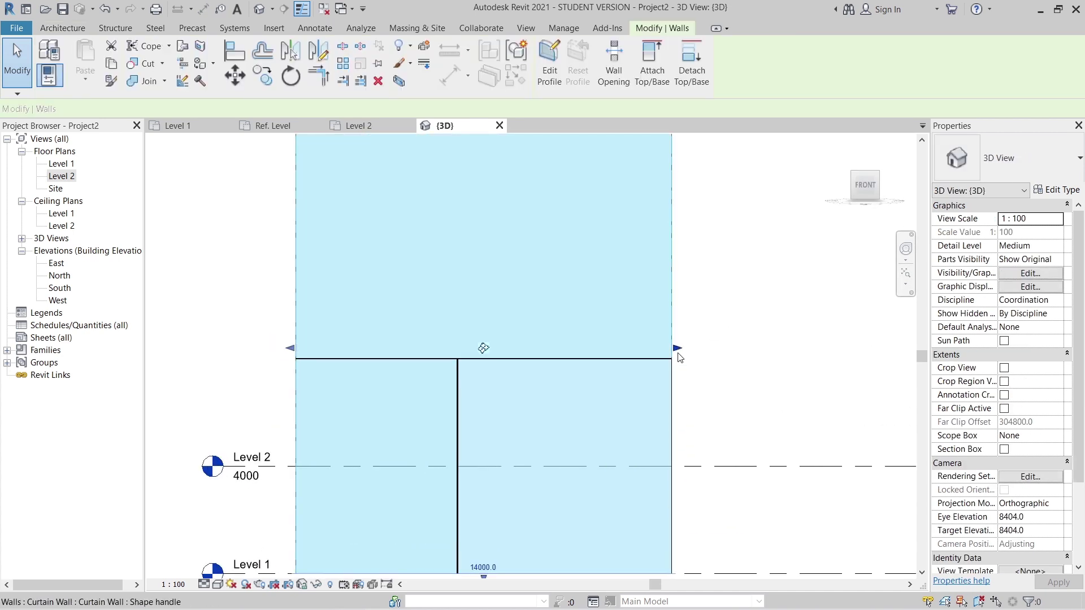
pyautogui.moveTo(677, 351); pyautogui.dragTo(463, 347)
pyautogui.click(739, 355)
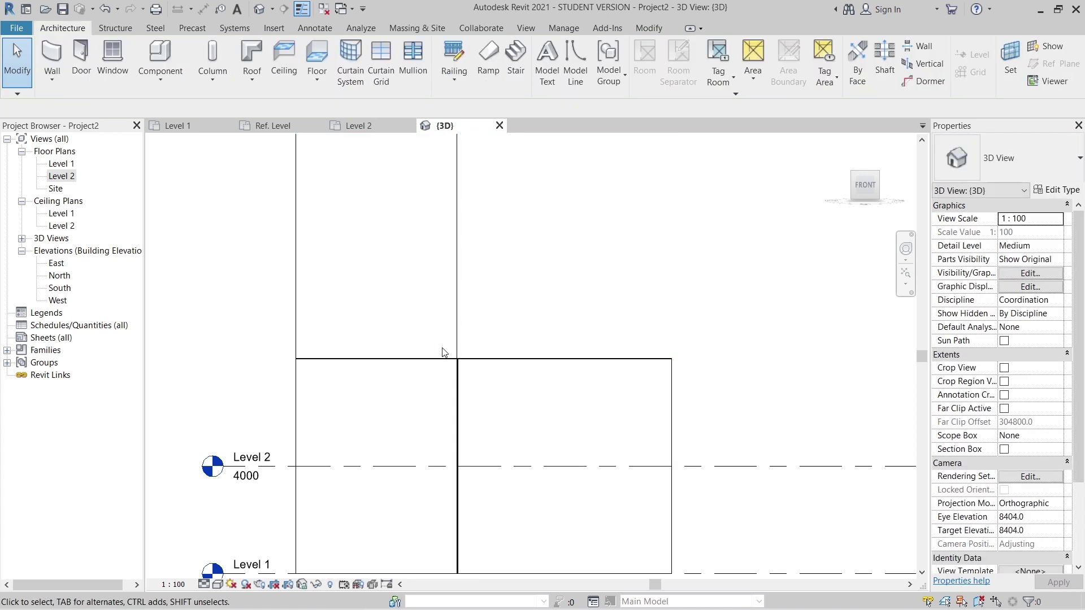
# Step: Stretch the shortened end of the back curtain wall out until it aligns with the outer end of the roof again
pyautogui.click(456, 338)
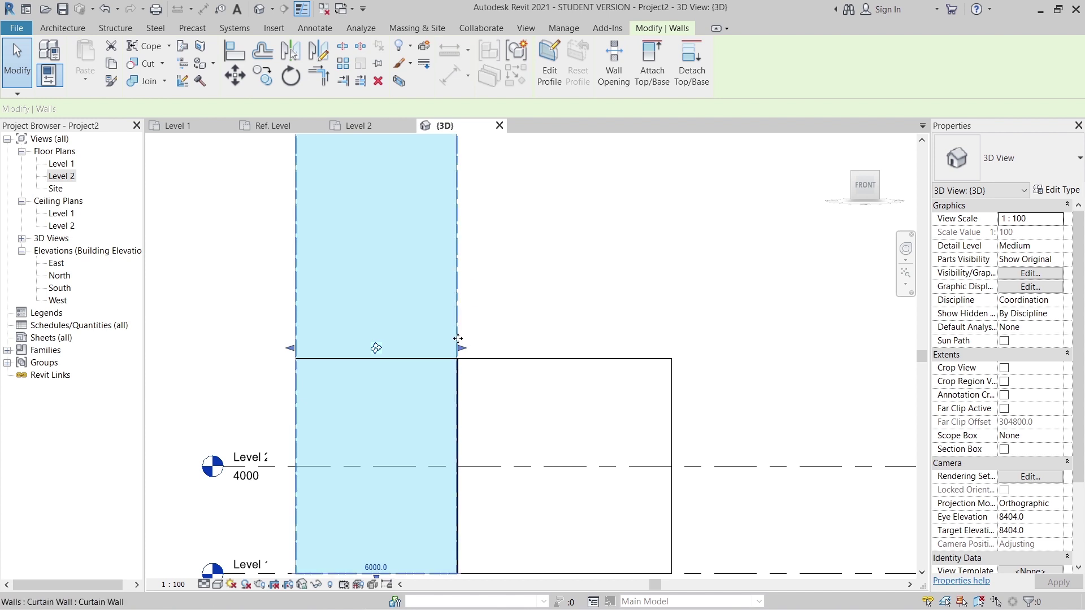
pyautogui.moveTo(458, 338); pyautogui.dragTo(677, 340)
pyautogui.click(694, 301)
# Step: In the Curtain Wall type, set the vertical grid layout to Fixed Distance with a spacing of 500 mm
pyautogui.keyDown('shift'); pyautogui.moveTo(678, 247); pyautogui.dragTo(490, 198, button='middle'); pyautogui.keyUp('shift')
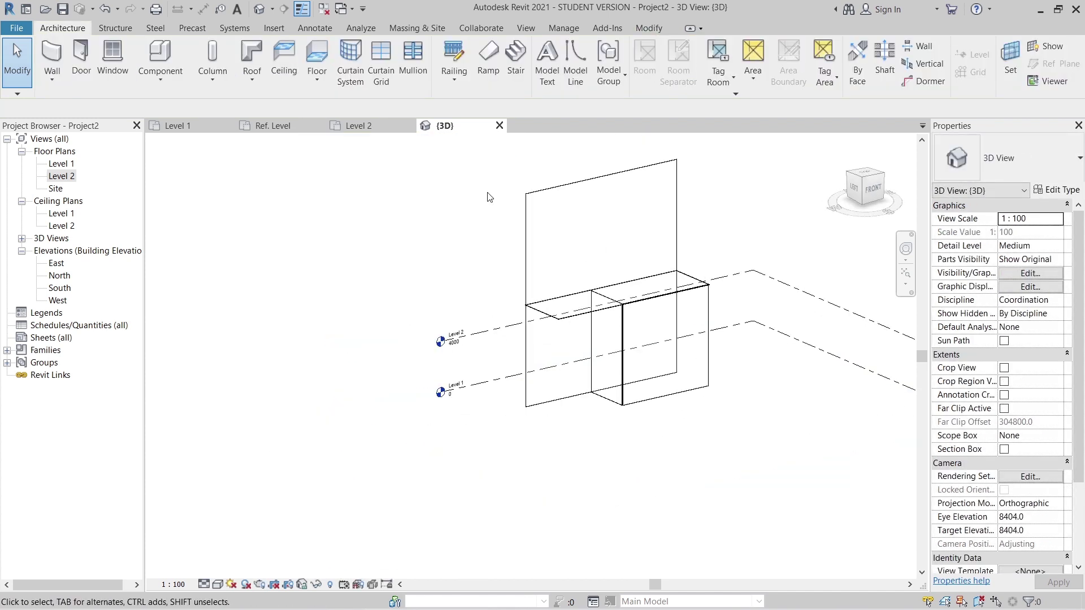
pyautogui.click(552, 190)
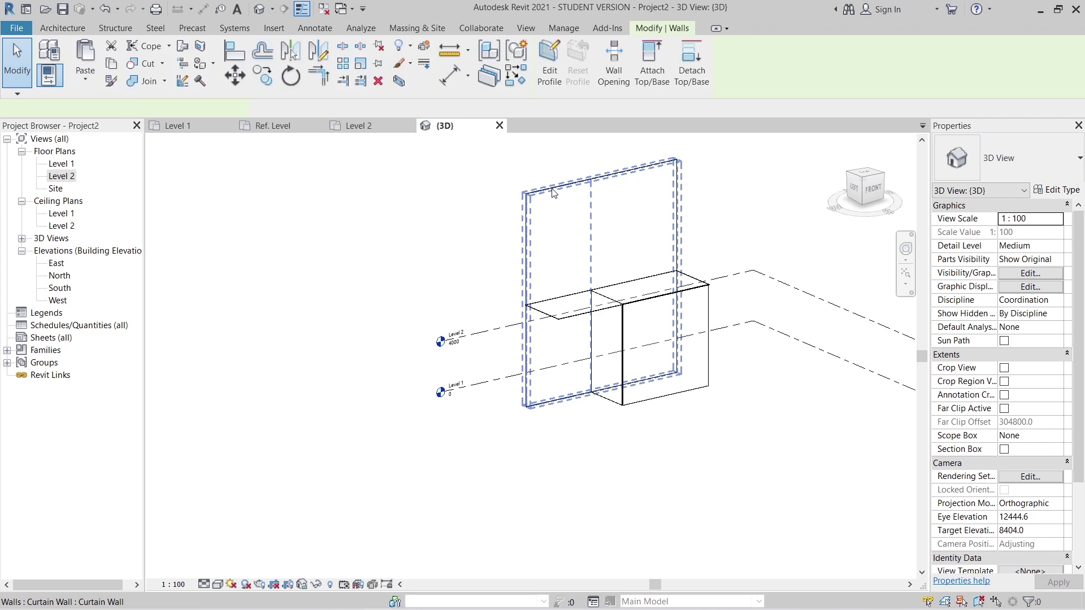
pyautogui.click(1041, 191)
pyautogui.moveTo(881, 65); pyautogui.dragTo(470, 64)
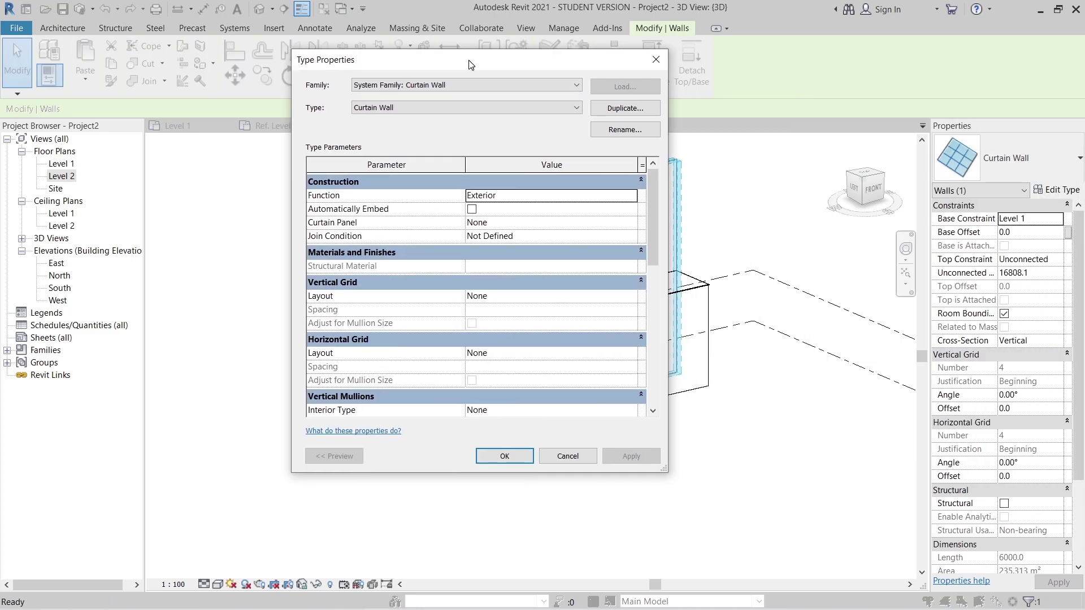
pyautogui.click(630, 296)
pyautogui.click(631, 296)
pyautogui.click(508, 322)
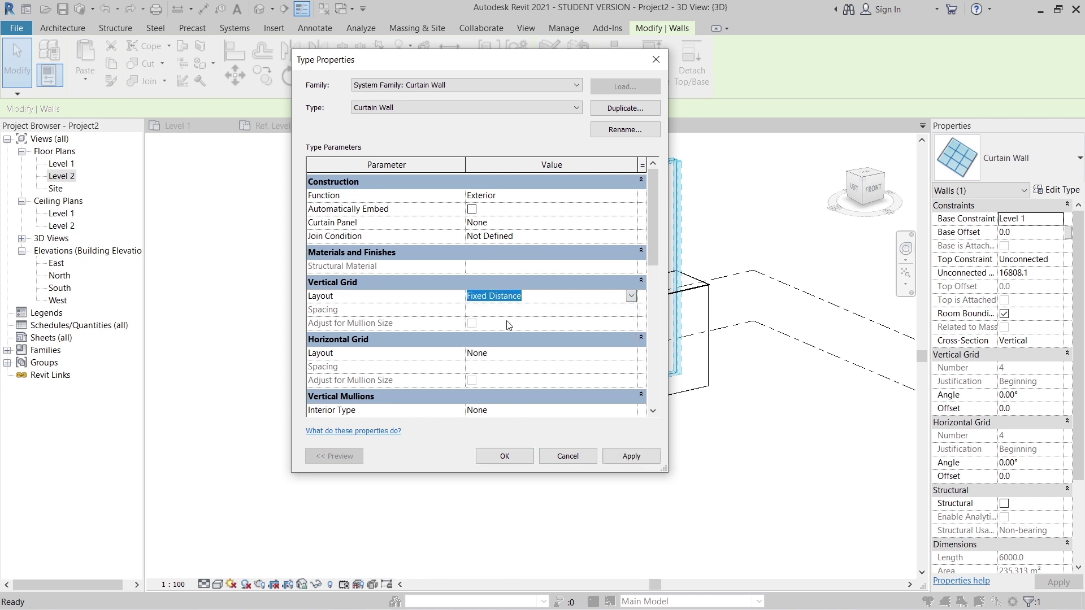
pyautogui.click(516, 309)
pyautogui.write('50')
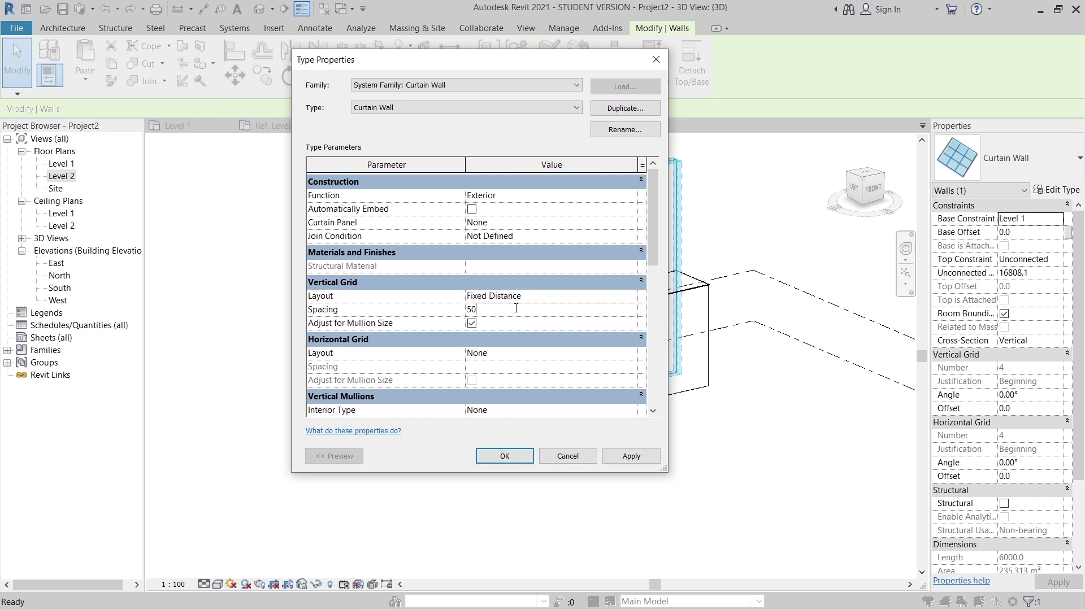
pyautogui.write('0')
pyautogui.press('Return')
pyautogui.click(507, 456)
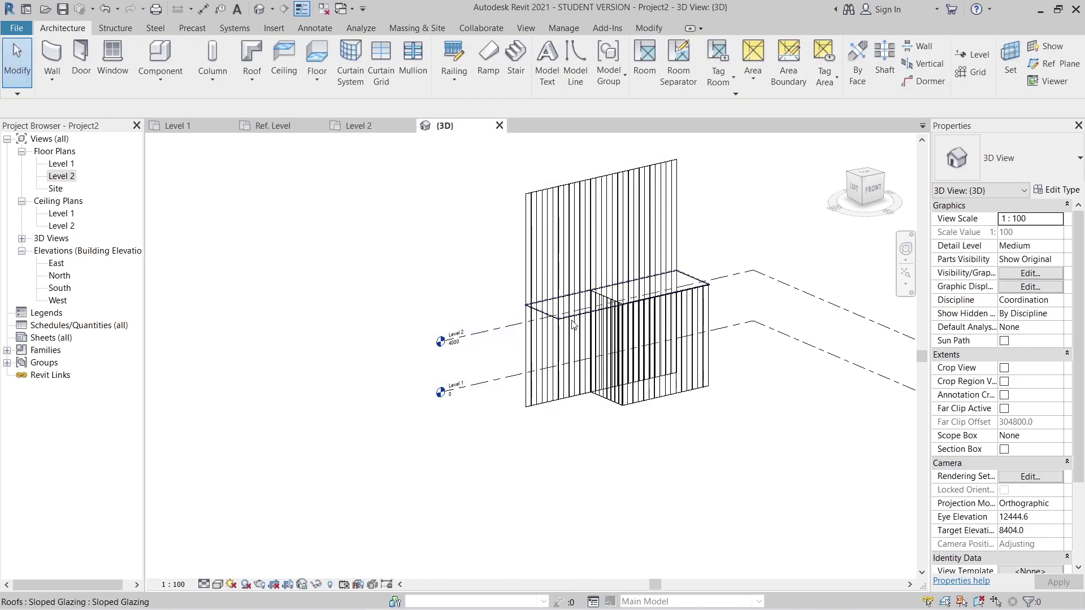
# Step: In the Sloped Glazing roof type, set the Grid 1 layout to Fixed Distance with a spacing of 500 mm
pyautogui.click(615, 291)
pyautogui.click(1062, 191)
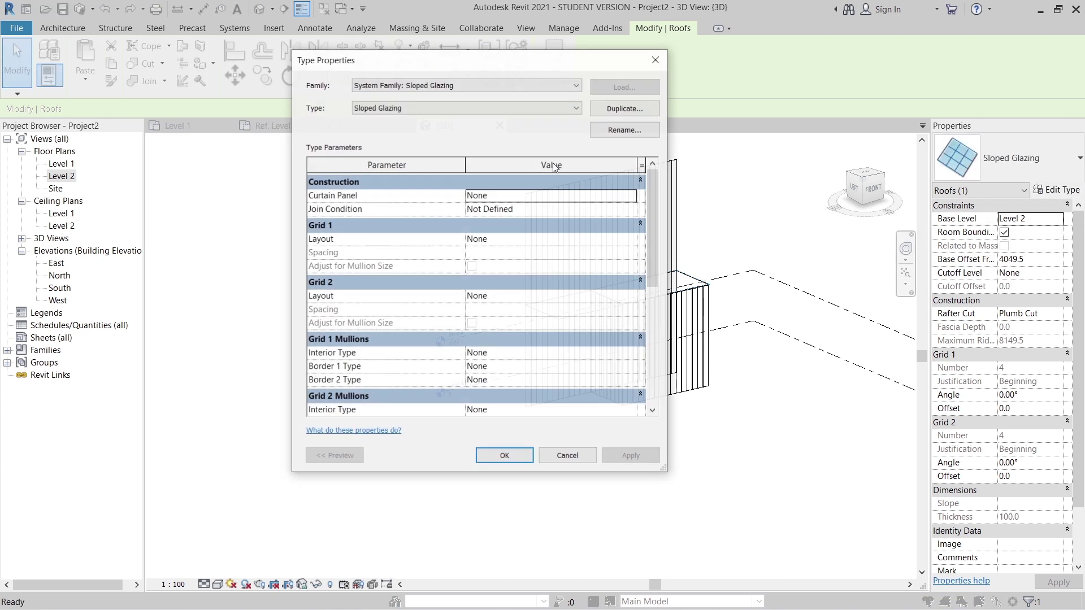
pyautogui.click(626, 227)
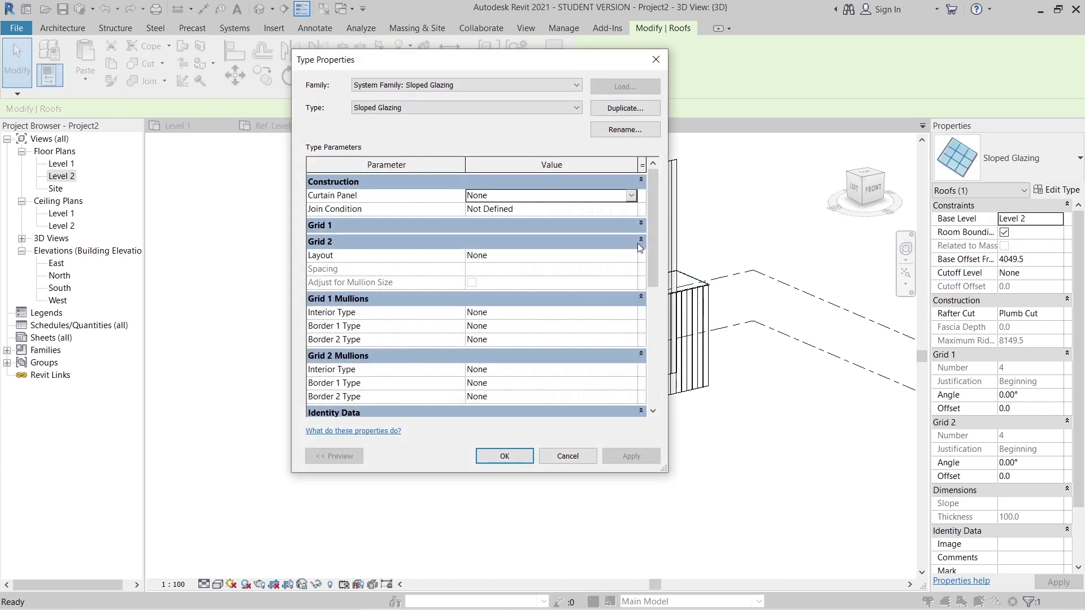
pyautogui.click(640, 225)
pyautogui.click(631, 242)
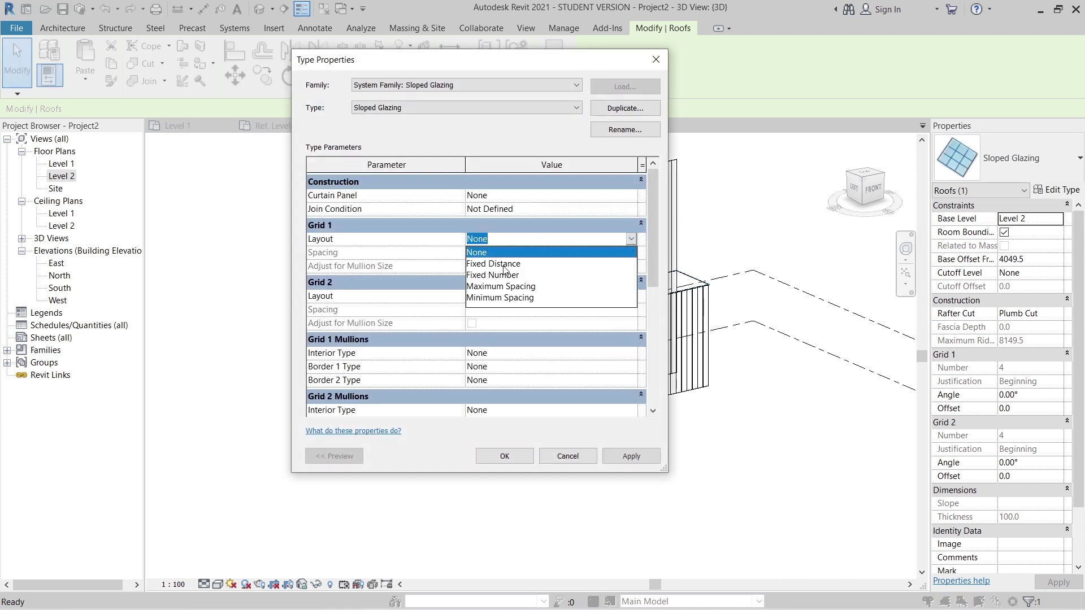
pyautogui.click(505, 266)
pyautogui.click(516, 254)
pyautogui.doubleClick(514, 253)
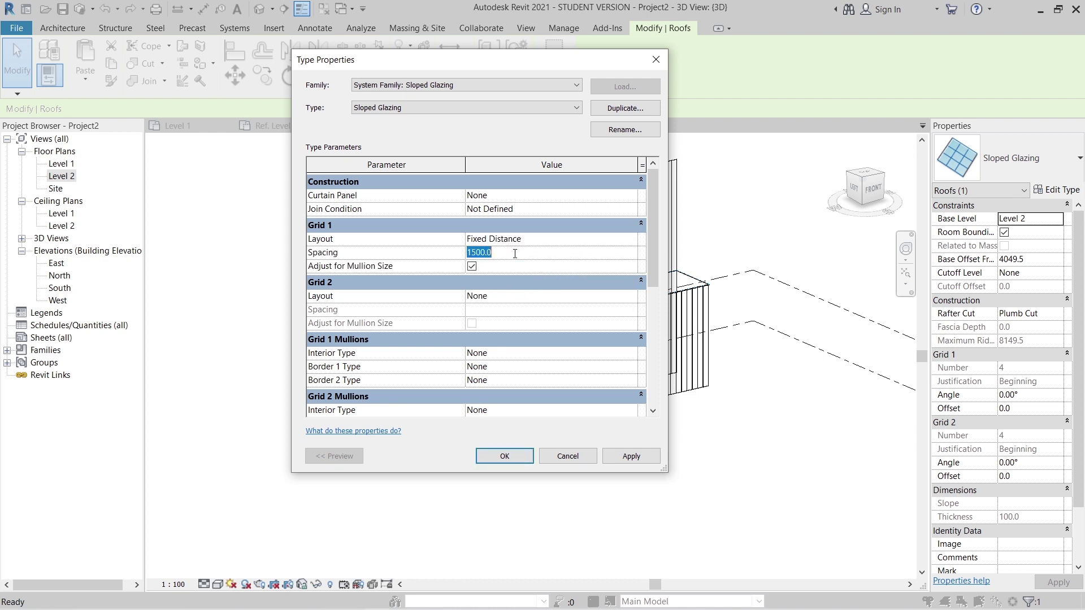
pyautogui.write('500.0')
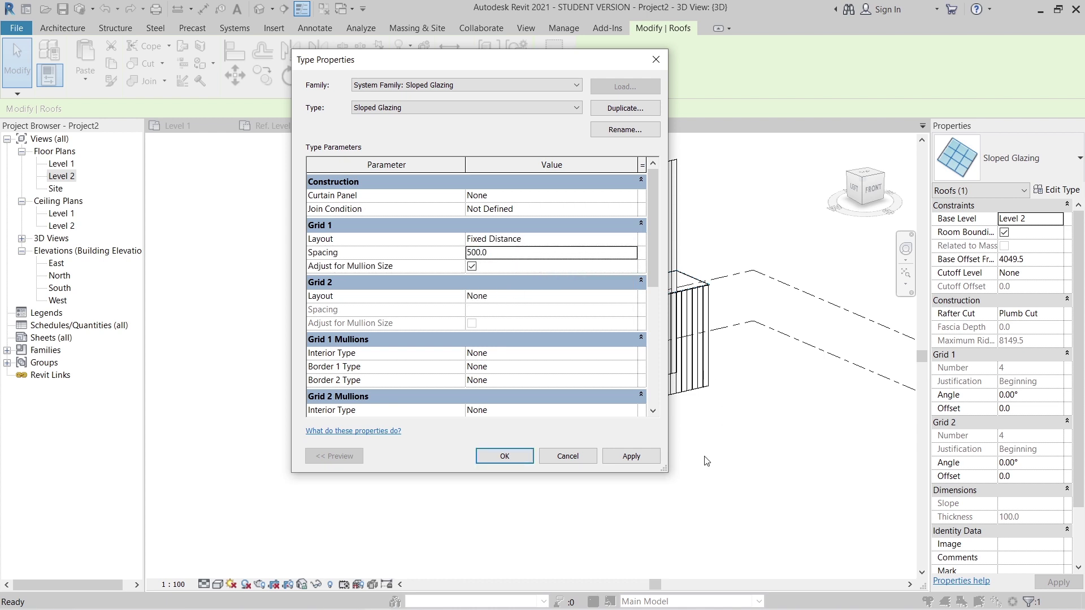
pyautogui.click(631, 456)
pyautogui.click(480, 455)
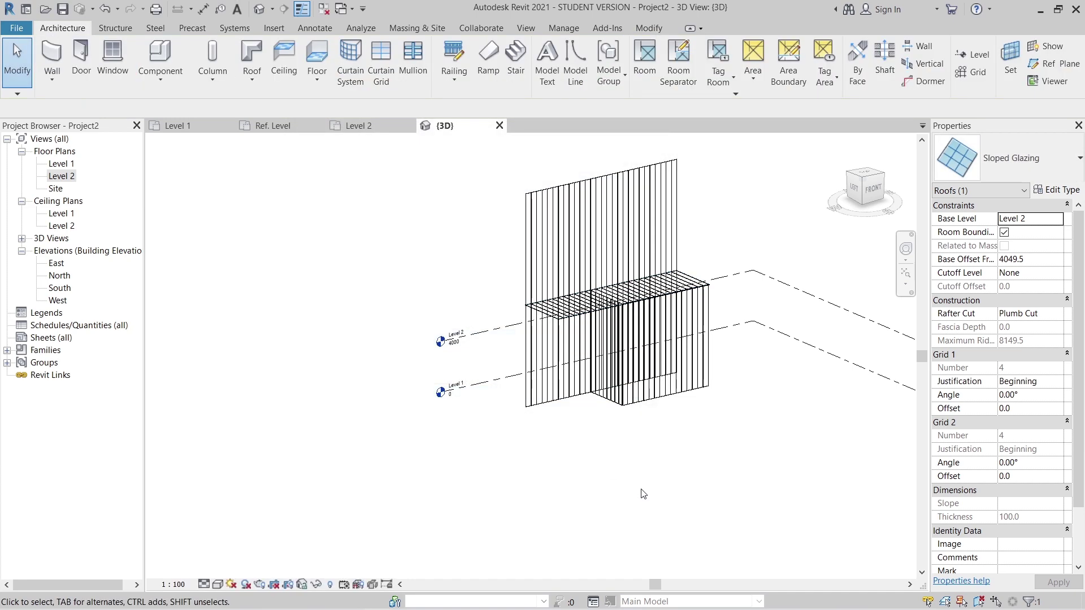
pyautogui.click(642, 493)
pyautogui.moveTo(642, 493)
pyautogui.keyDown('shift'); pyautogui.mouseDown(button='middle')
pyautogui.moveTo(501, 507)
pyautogui.moveTo(692, 438)
pyautogui.moveTo(721, 445)
pyautogui.moveTo(728, 468)
pyautogui.moveTo(625, 504)
pyautogui.mouseUp(button='middle'); pyautogui.keyUp('shift')
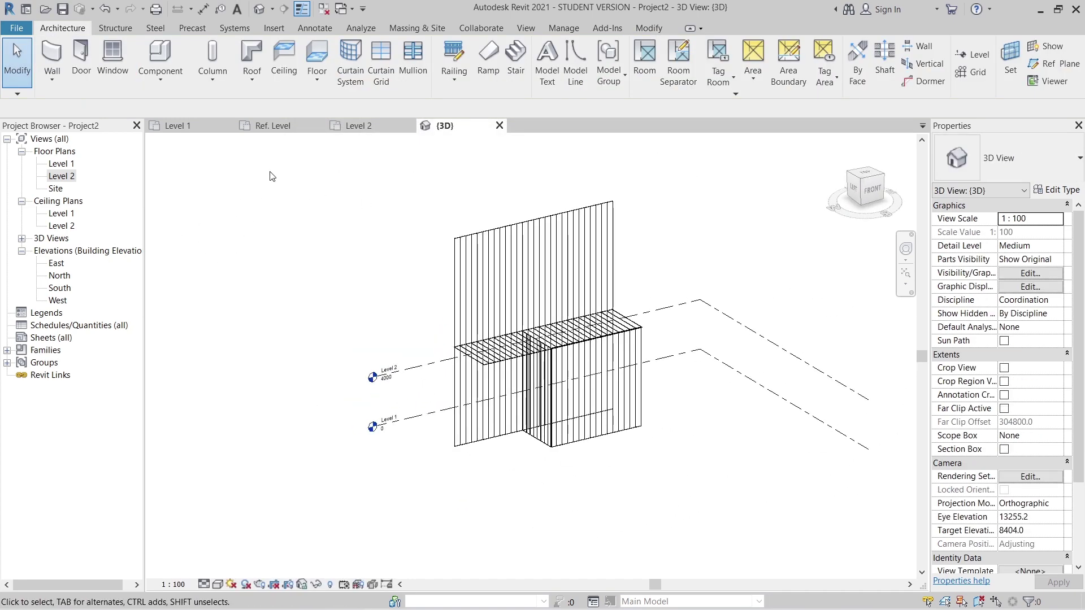
# Step: Place Rectangular Mullion 50 x 150mm on all grid lines of the curtain walls and the sloped glazing roof
pyautogui.click(273, 125)
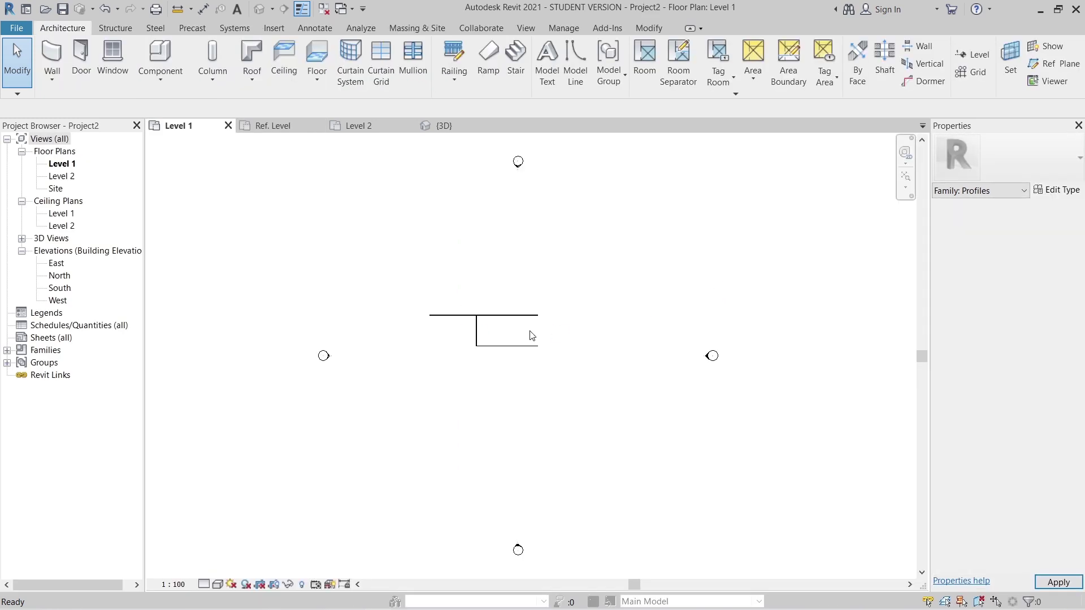
pyautogui.click(462, 125)
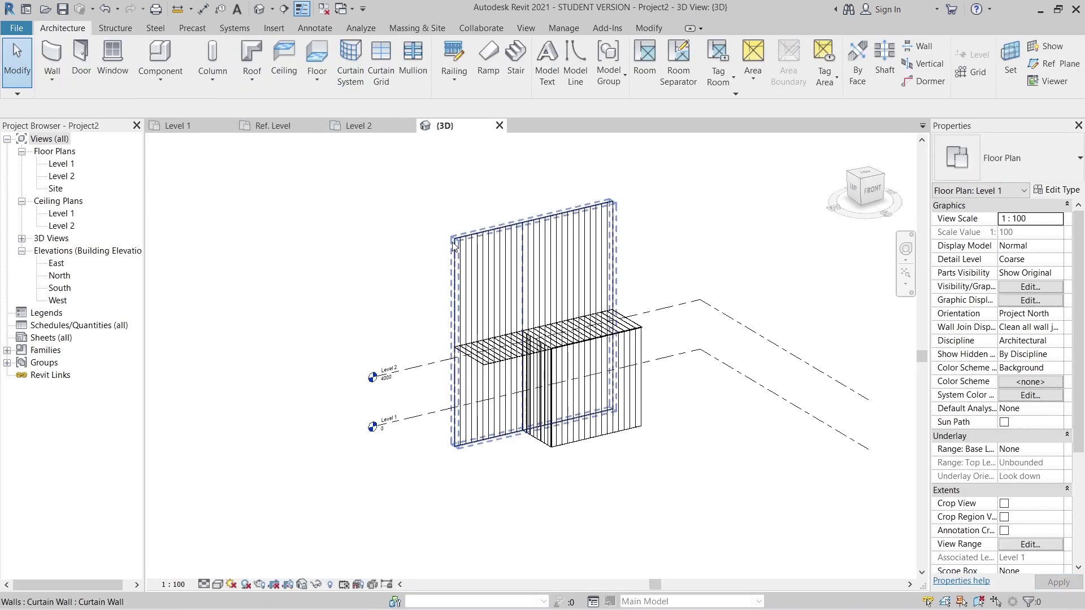
pyautogui.moveTo(424, 280); pyautogui.dragTo(384, 268, button='middle')
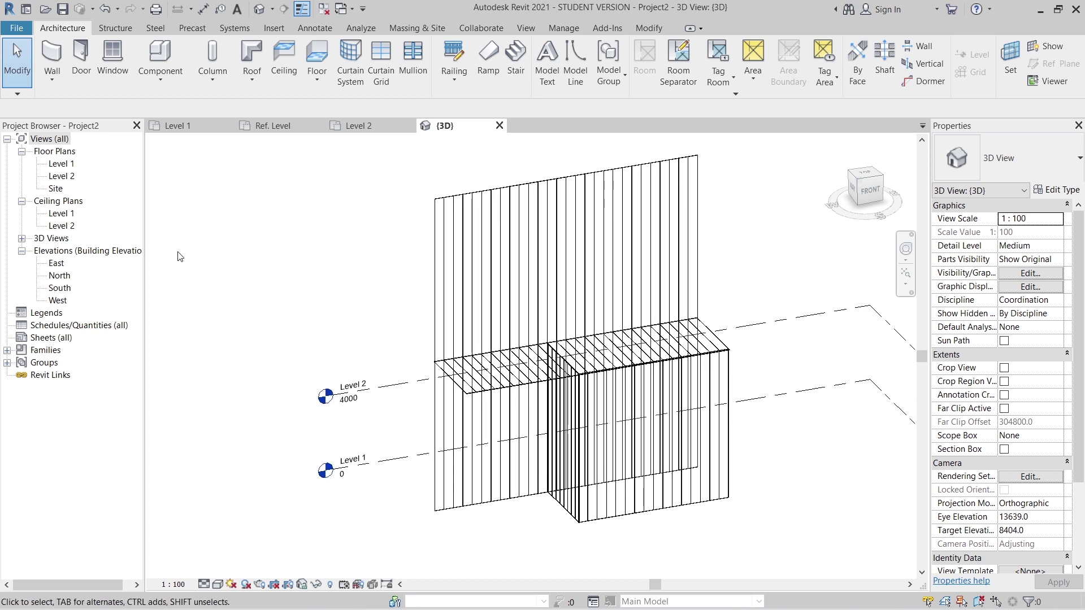
pyautogui.moveTo(283, 254); pyautogui.dragTo(273, 245, button='middle')
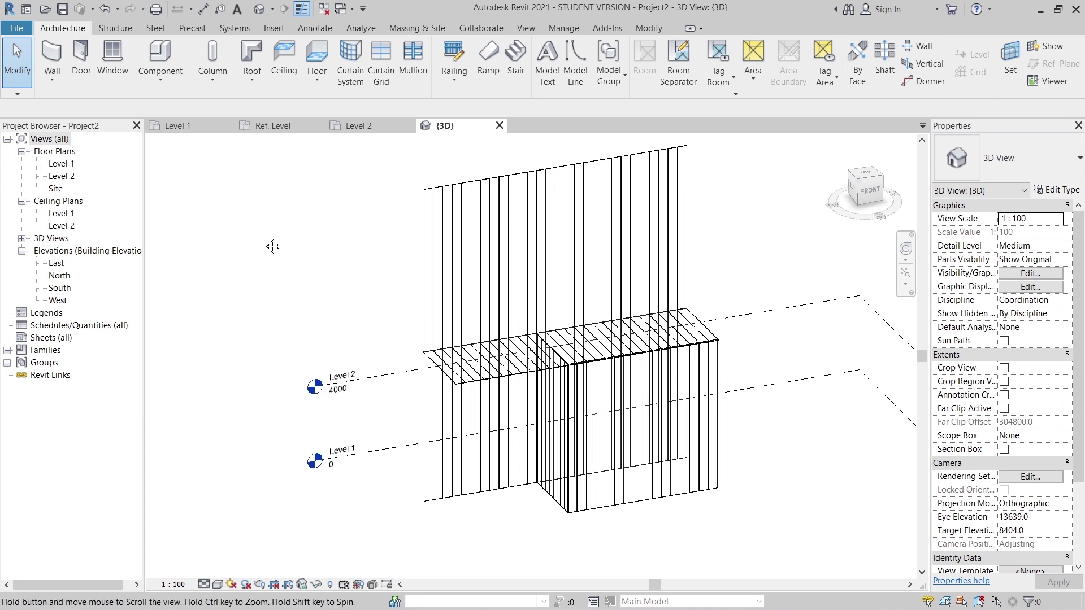
pyautogui.click(413, 60)
pyautogui.click(618, 77)
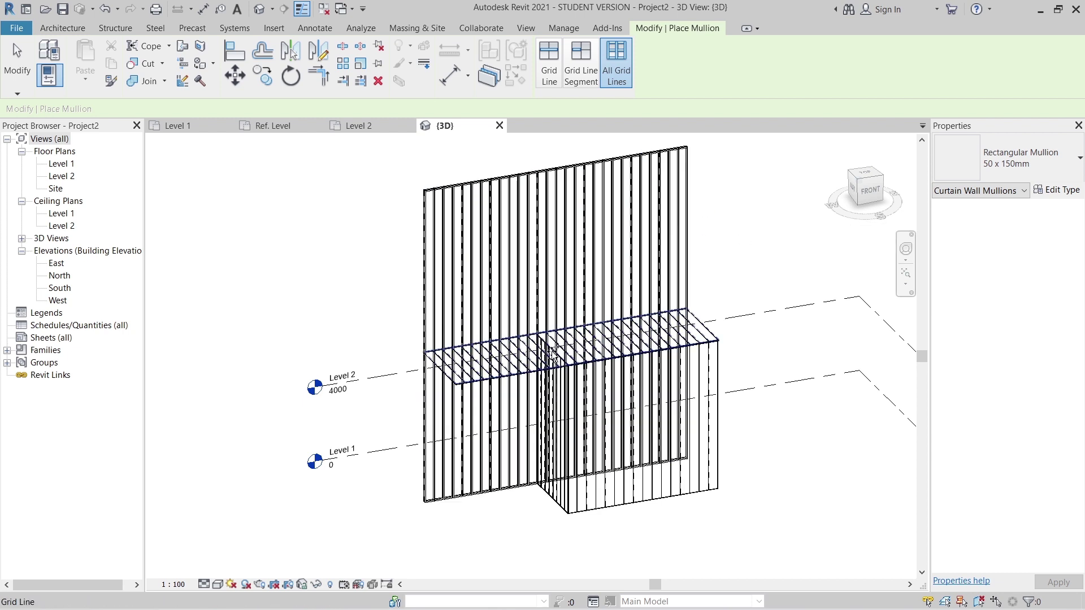
pyautogui.click(512, 452)
pyautogui.click(580, 521)
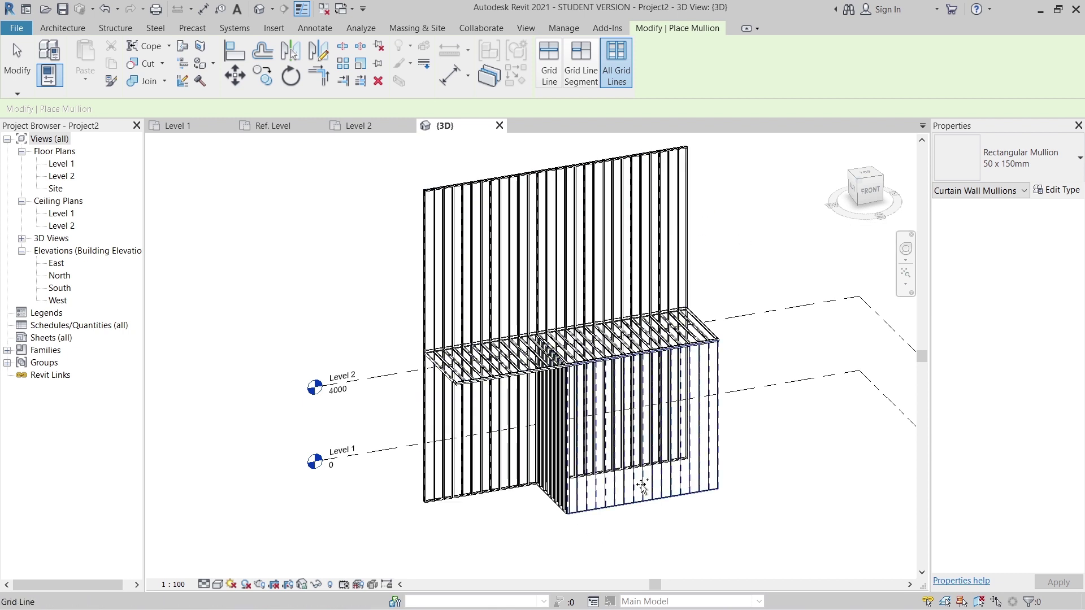
pyautogui.press('Escape')
# Step: Examine the placed mullions on the roof and curtain walls from several angles, including where they meet
pyautogui.scroll(6, 782, 494)
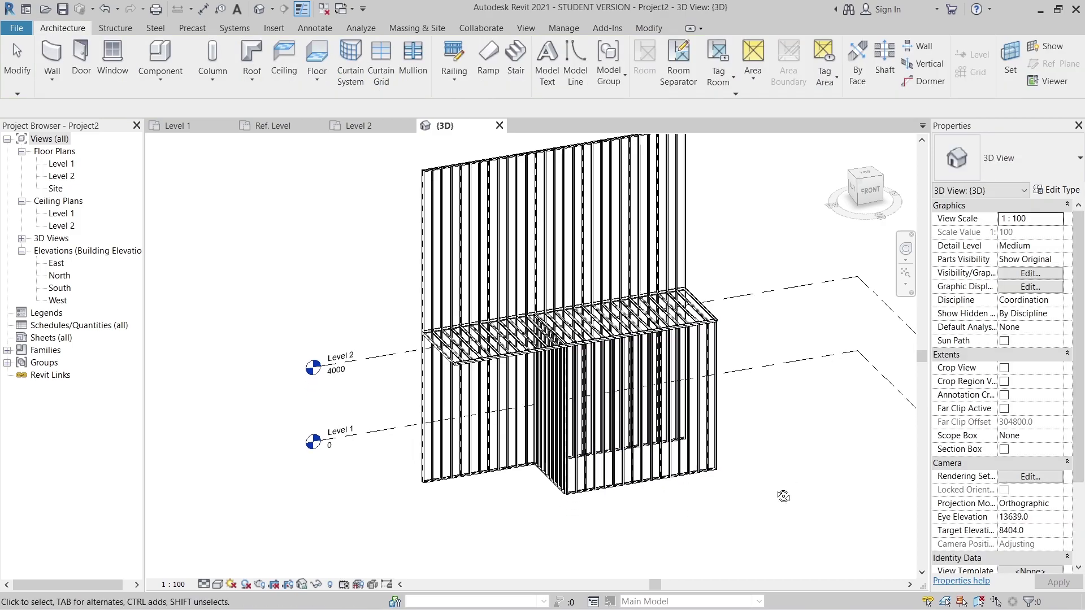
pyautogui.keyDown('shift'); pyautogui.moveTo(845, 428); pyautogui.dragTo(644, 438, button='middle'); pyautogui.keyUp('shift')
pyautogui.scroll(-3, 631, 430)
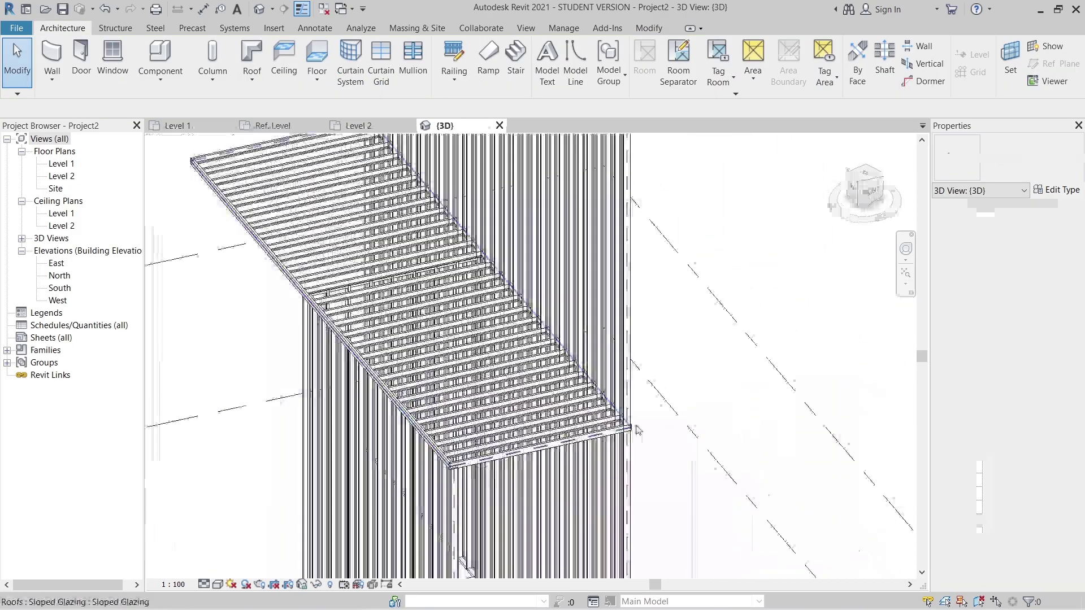
pyautogui.keyDown('shift'); pyautogui.moveTo(537, 493); pyautogui.dragTo(725, 450, button='middle'); pyautogui.keyUp('shift')
pyautogui.scroll(-3, 576, 529)
pyautogui.keyDown('shift'); pyautogui.moveTo(554, 547); pyautogui.dragTo(652, 507, button='middle'); pyautogui.keyUp('shift')
pyautogui.scroll(5, 494, 348)
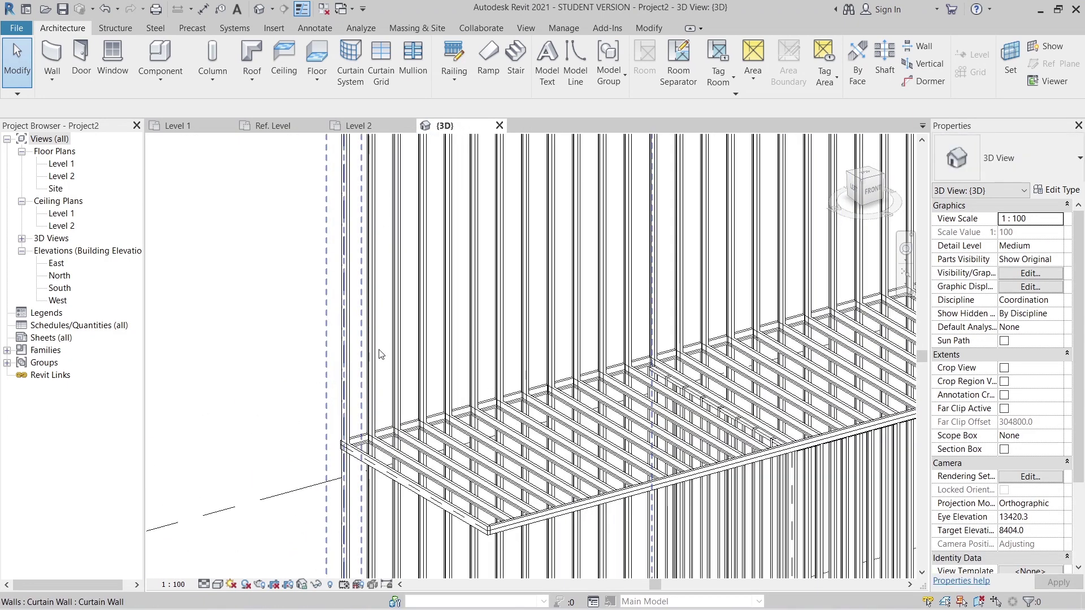
pyautogui.scroll(-5, 542, 402)
pyautogui.keyDown('shift'); pyautogui.moveTo(542, 402); pyautogui.dragTo(497, 446, button='middle'); pyautogui.keyUp('shift')
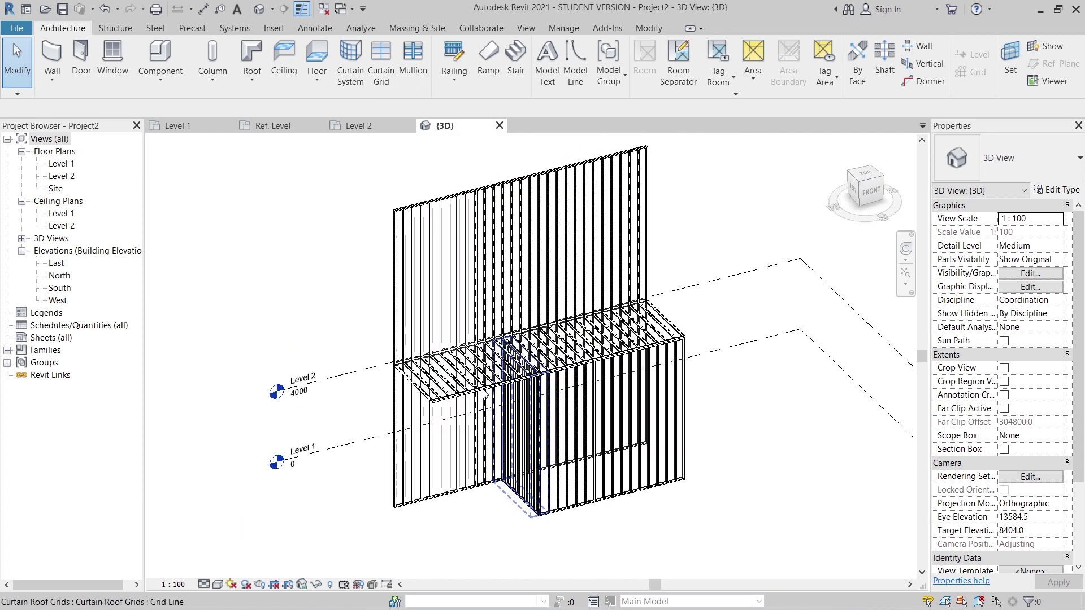
pyautogui.scroll(2, 497, 446)
# Step: Review the type properties of the Sloped Glazing roof and close them without changes
pyautogui.click(514, 368)
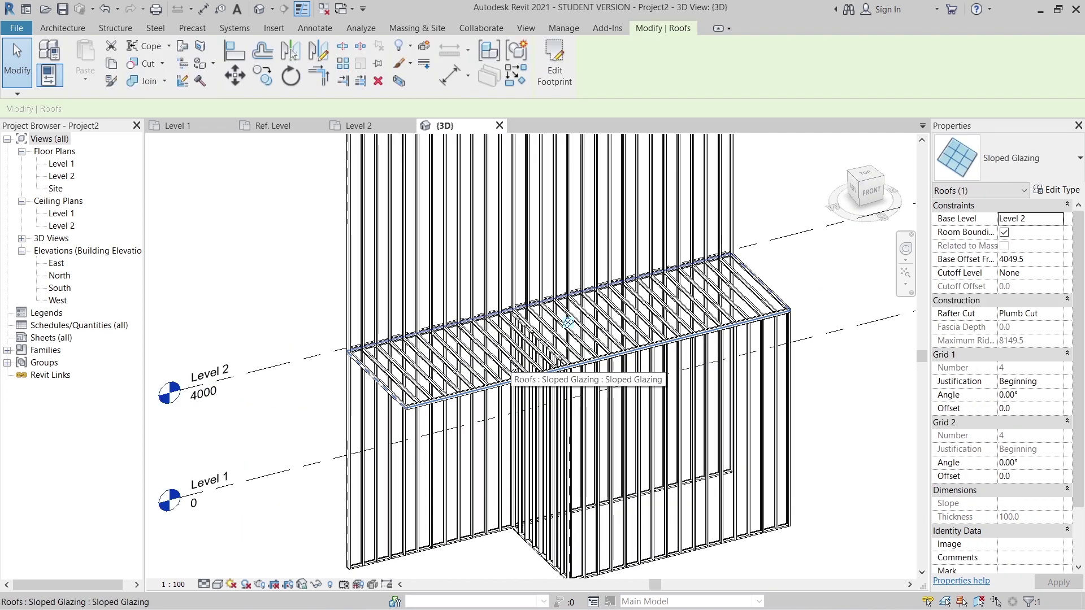
pyautogui.click(1055, 193)
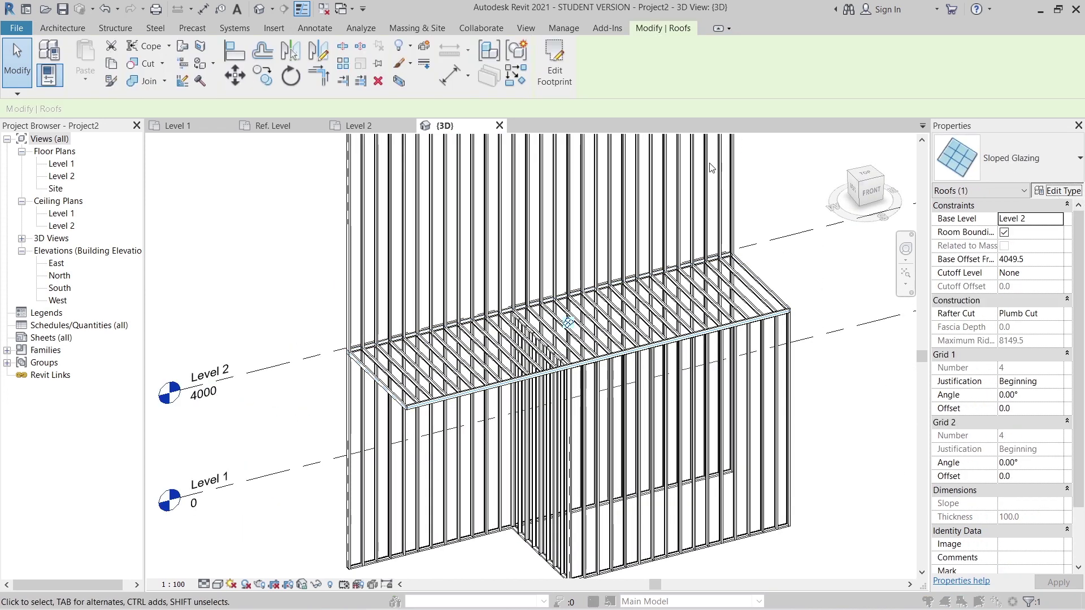
pyautogui.moveTo(489, 72); pyautogui.dragTo(569, 65)
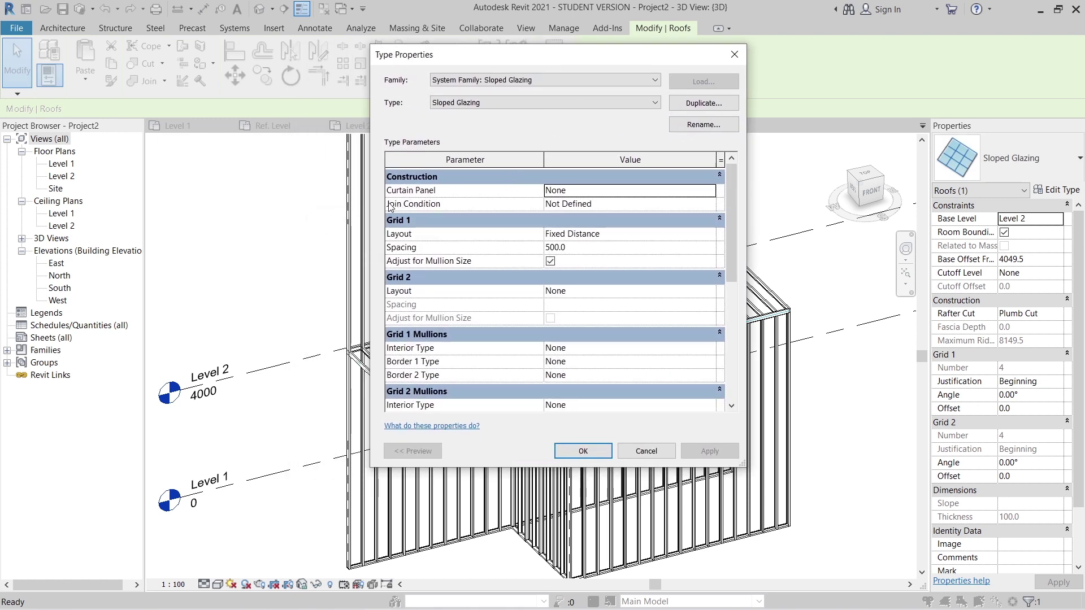
pyautogui.click(734, 54)
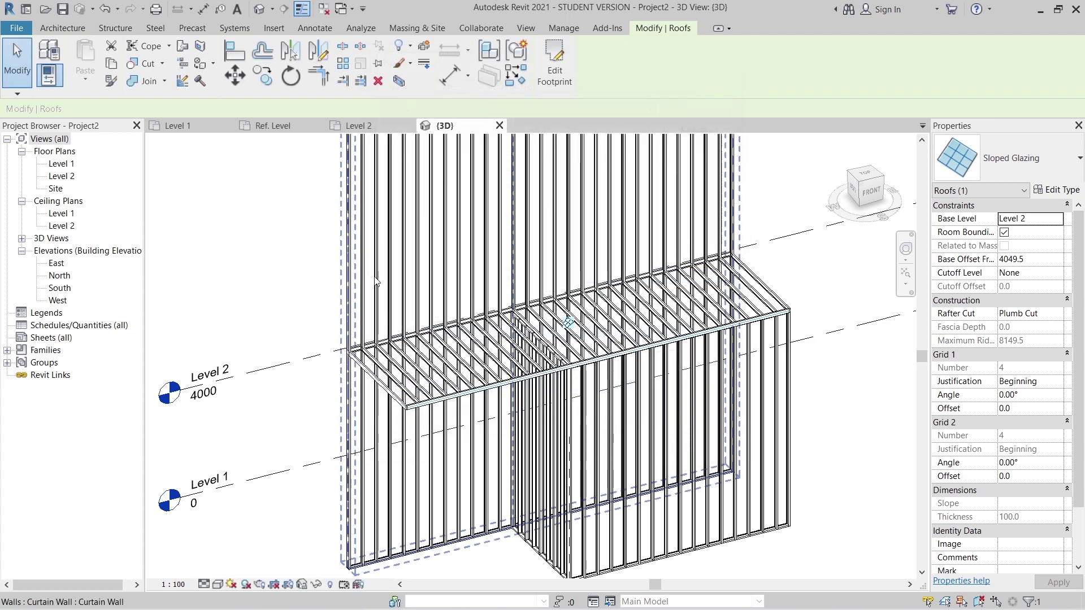
# Step: Rename the 50 x 150mm Rectangular Mullion type as Facade Profile
pyautogui.scroll(-2, 290, 261)
pyautogui.click(62, 28)
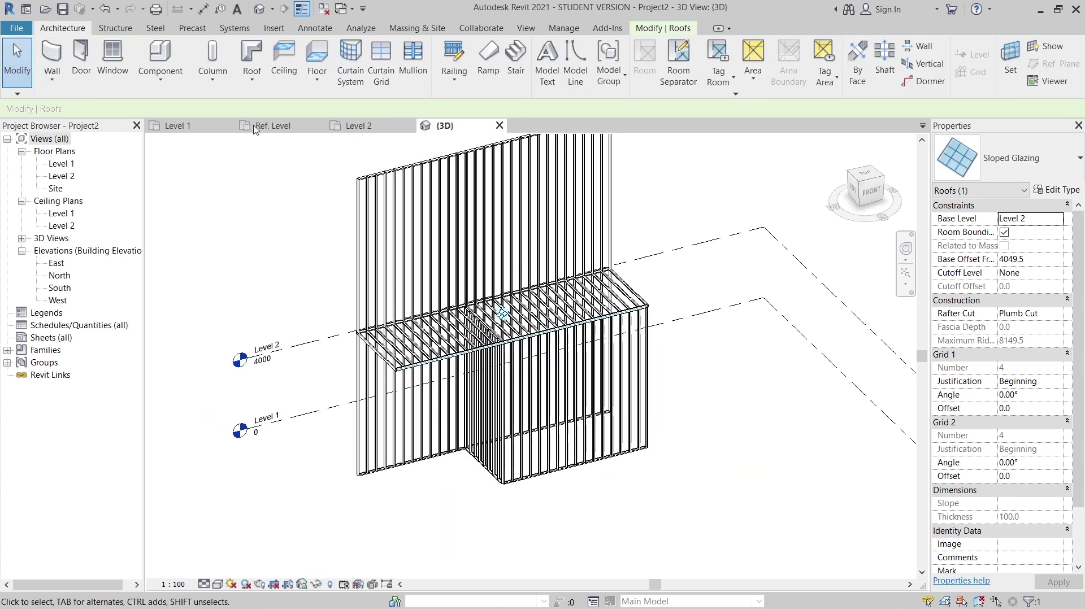
pyautogui.click(402, 68)
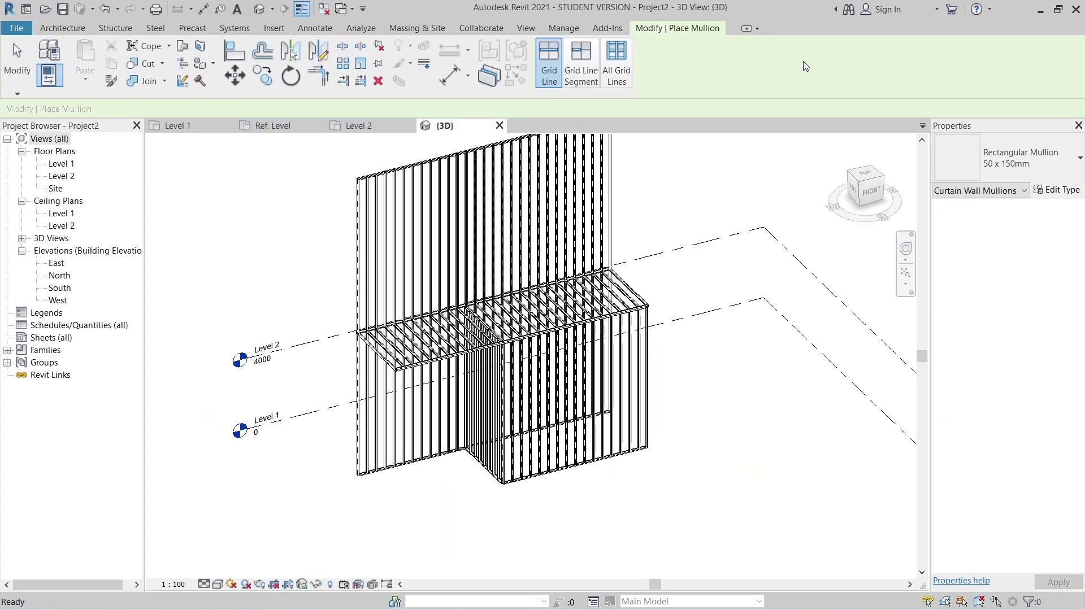
pyautogui.click(1057, 192)
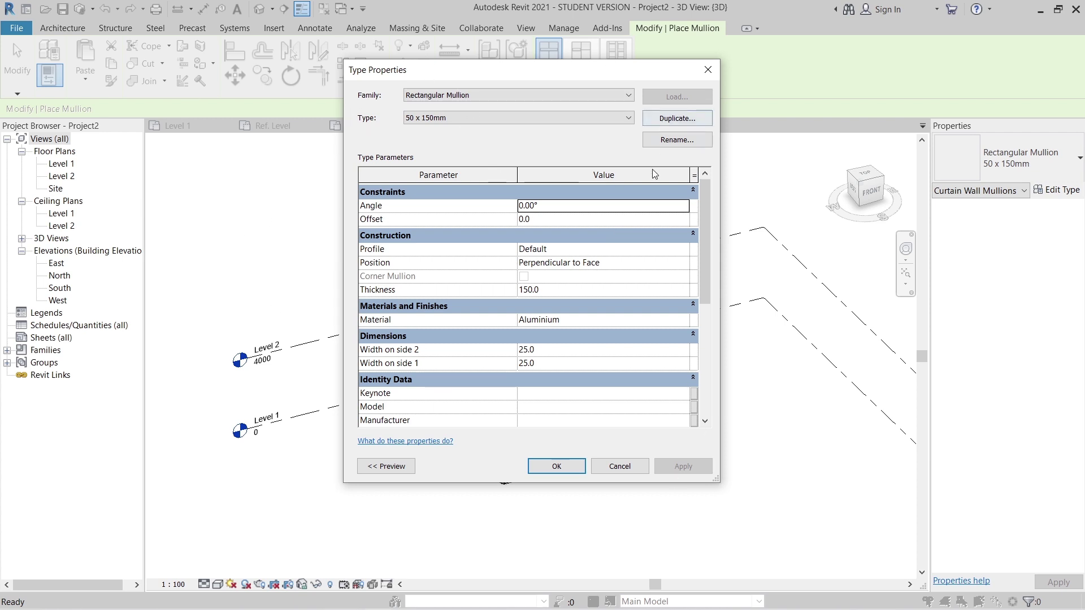
pyautogui.click(678, 138)
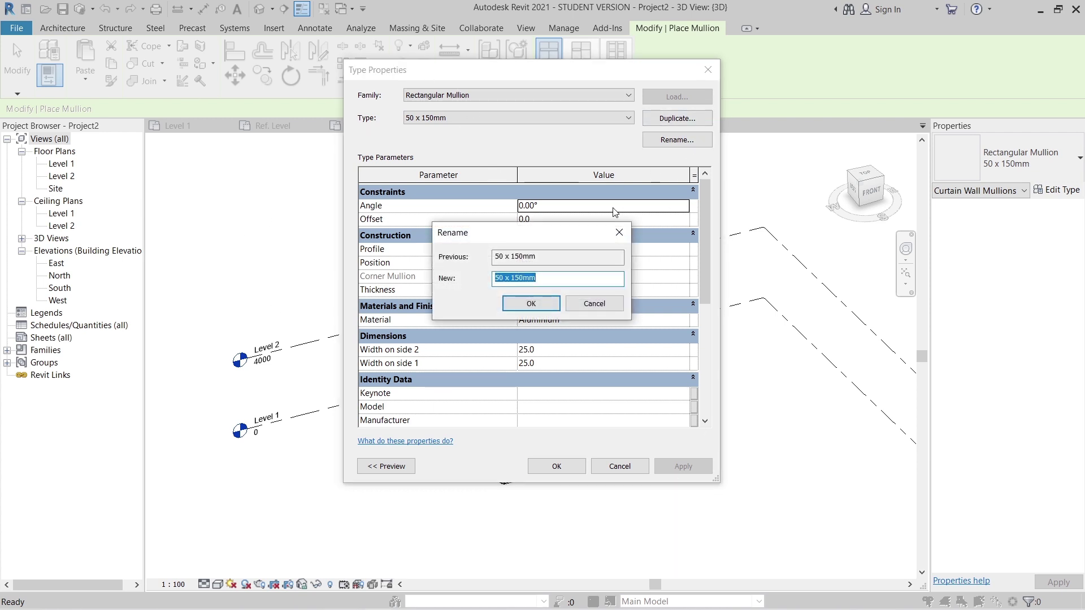
pyautogui.write('Facade Profile')
pyautogui.press('Return')
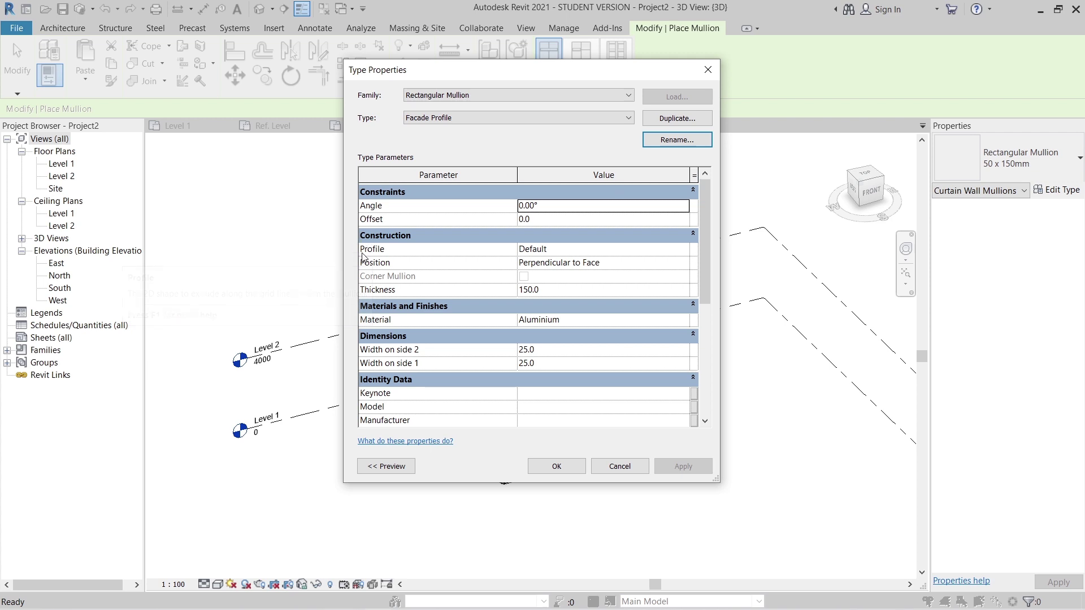
# Step: Set the mullion type's profile to Family1 : Family1 and apply it, deleting the mullions that cannot be created
pyautogui.click(689, 250)
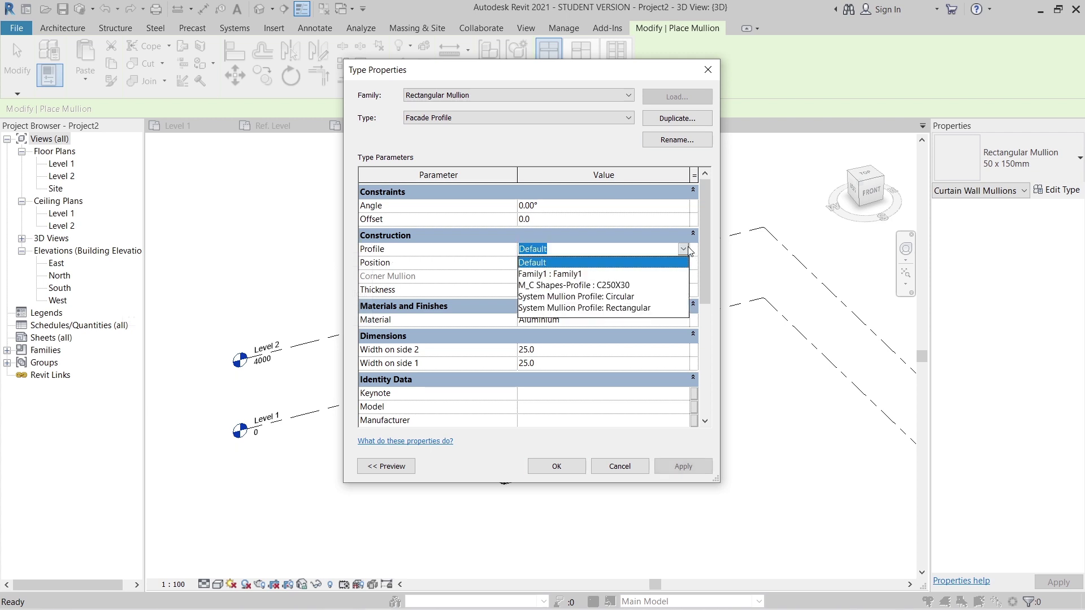
pyautogui.click(619, 273)
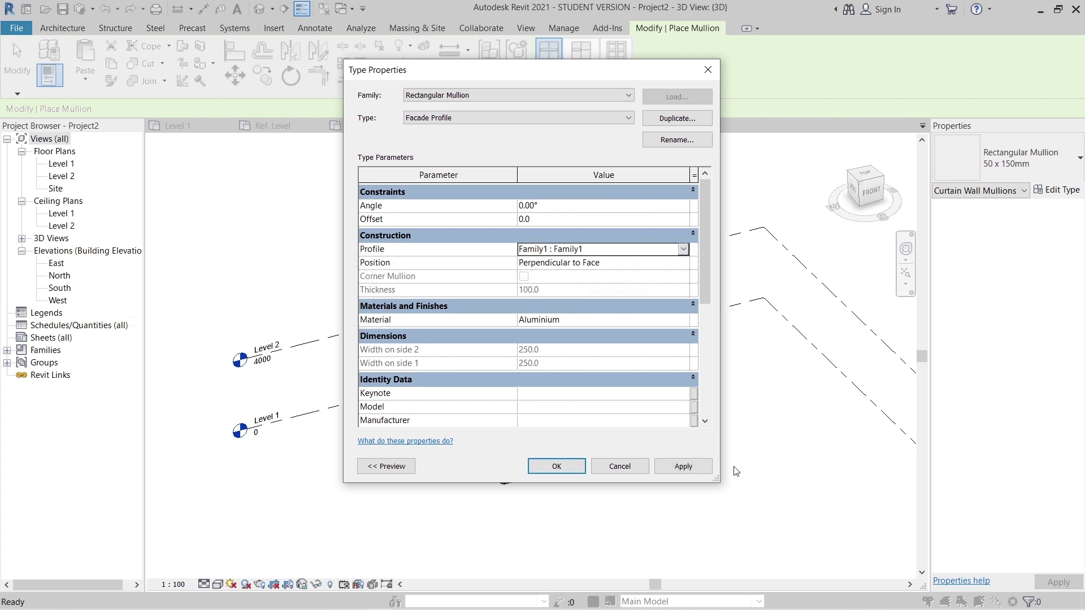
pyautogui.click(700, 471)
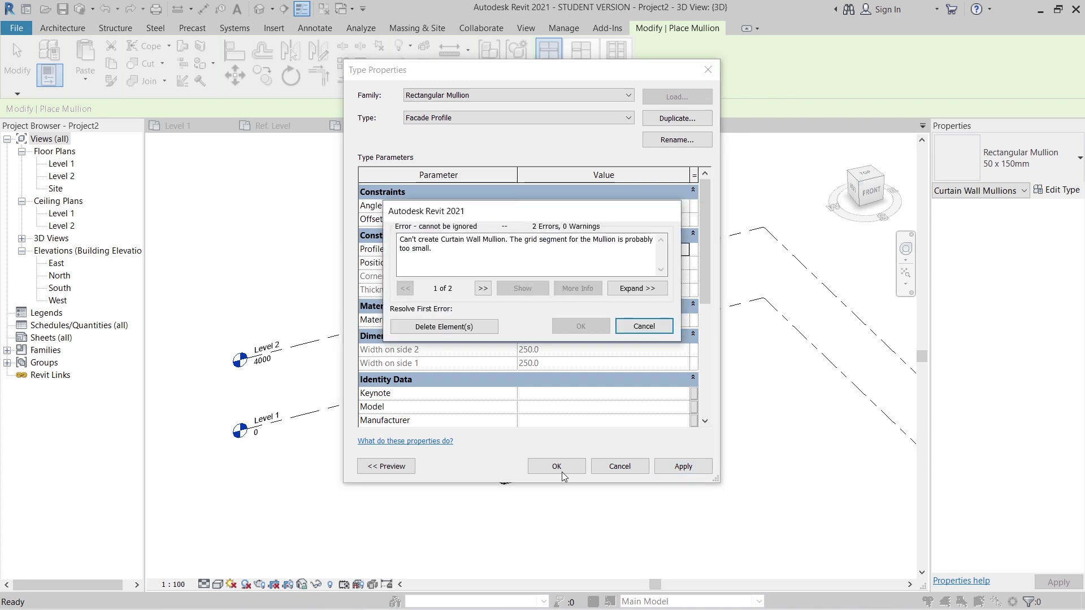
pyautogui.click(461, 328)
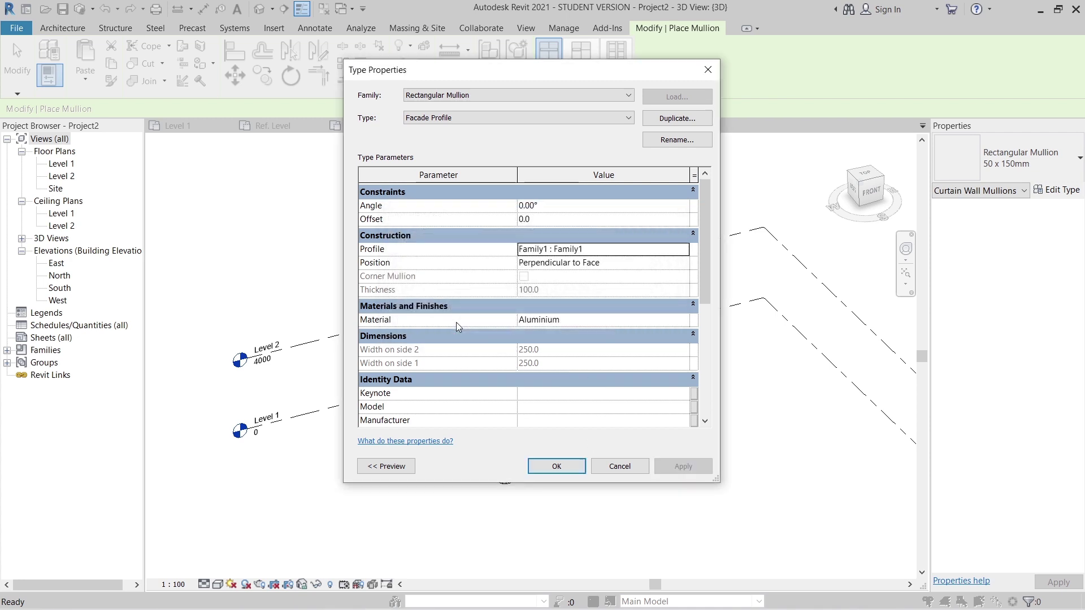
# Step: Create a new material for the mullion type and name it Concrete
pyautogui.click(683, 321)
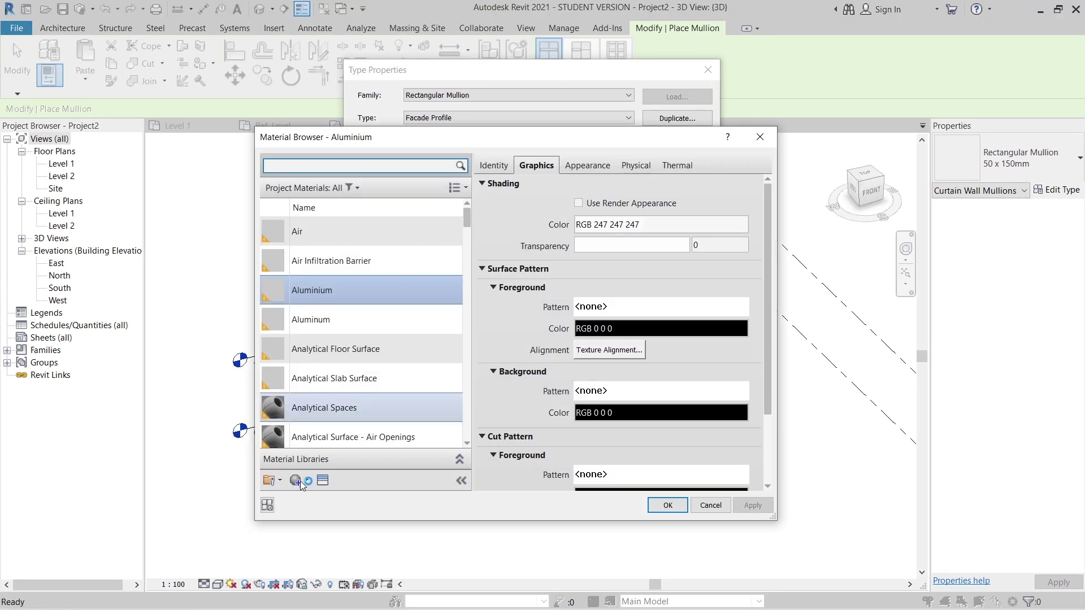
pyautogui.click(304, 481)
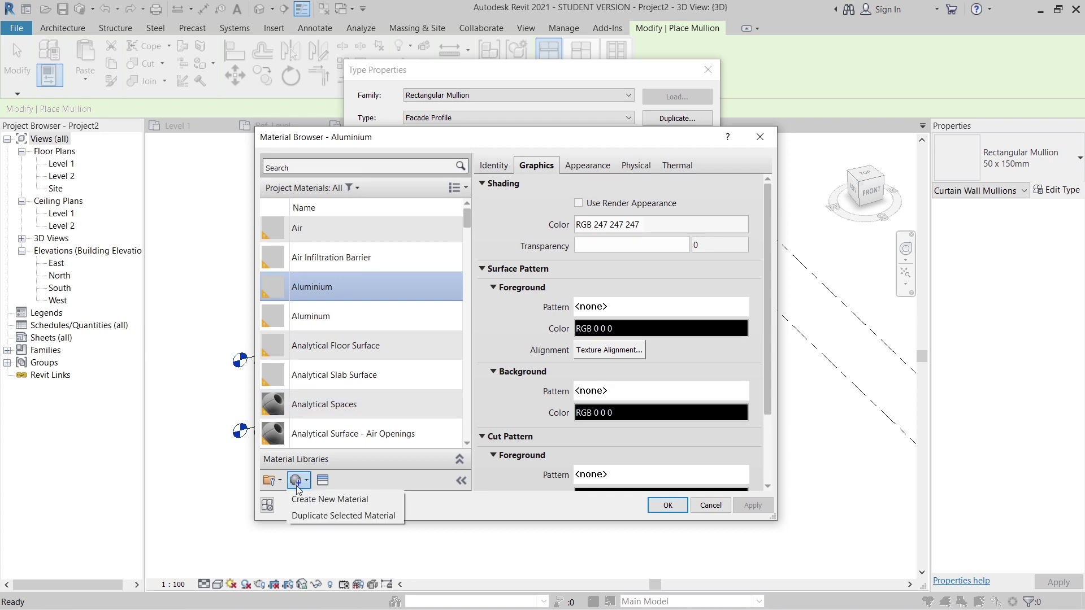
pyautogui.click(319, 500)
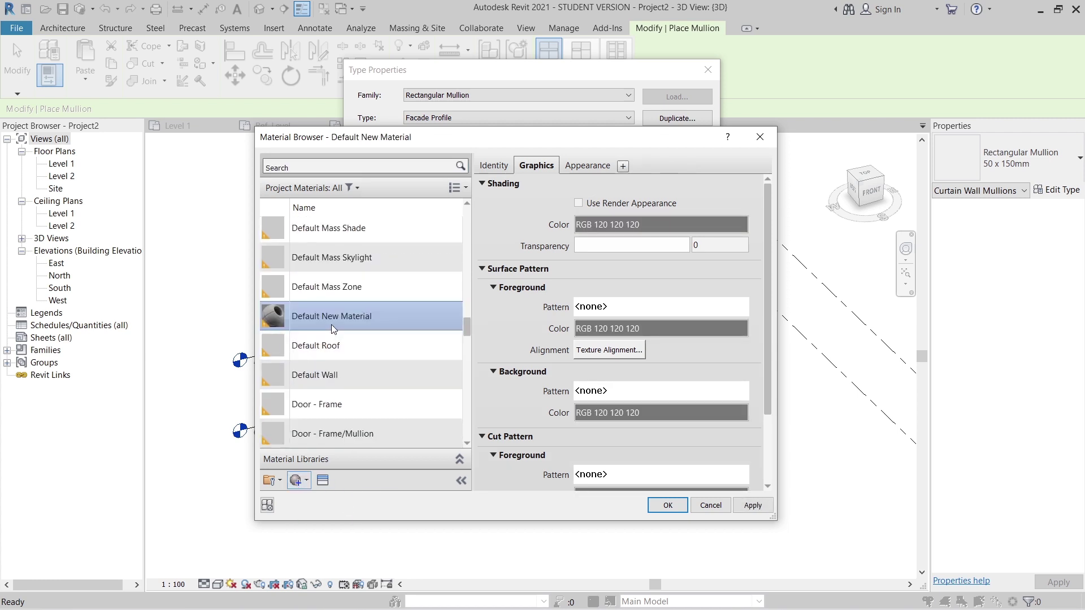
pyautogui.rightClick(338, 311)
pyautogui.click(365, 349)
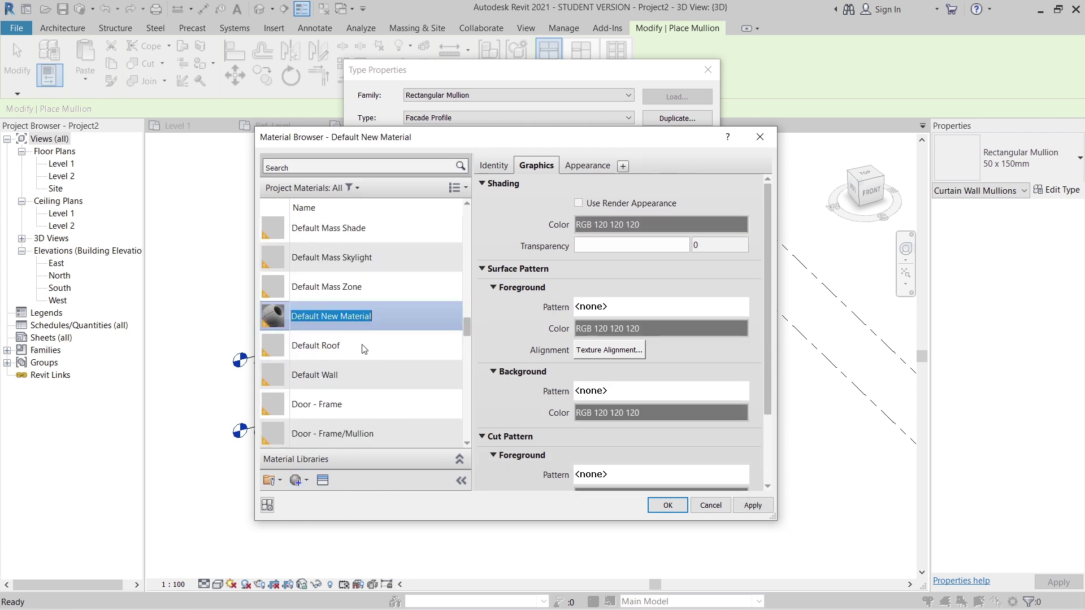
pyautogui.write('Concret')
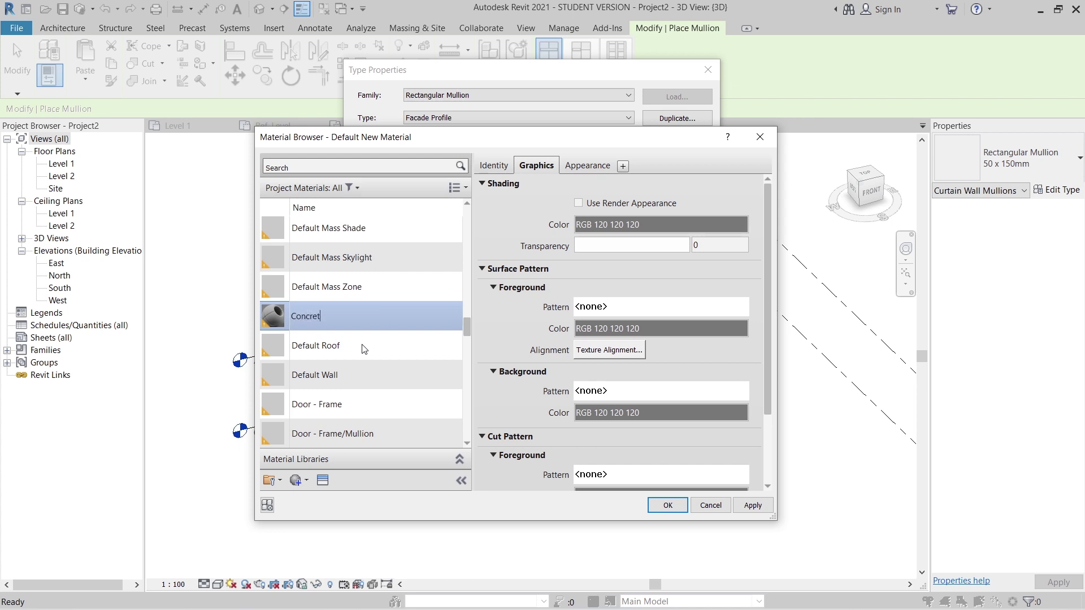
pyautogui.write('e')
pyautogui.press('Return')
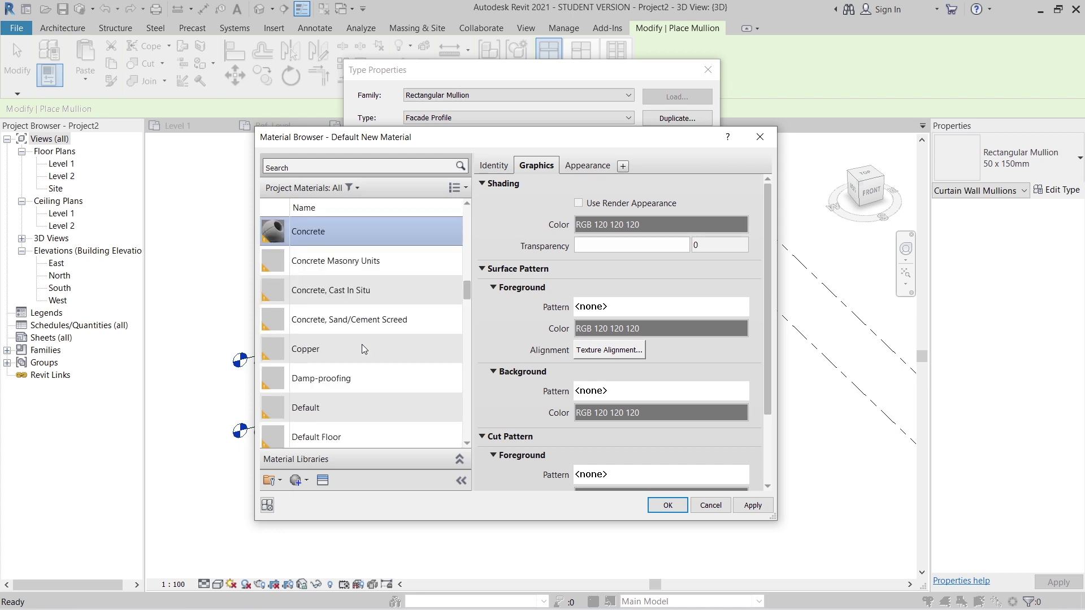
# Step: Give the Concrete material the Smooth Precast Structural appearance from the Concrete library and apply it to the Facade Profile mullion type
pyautogui.click(323, 480)
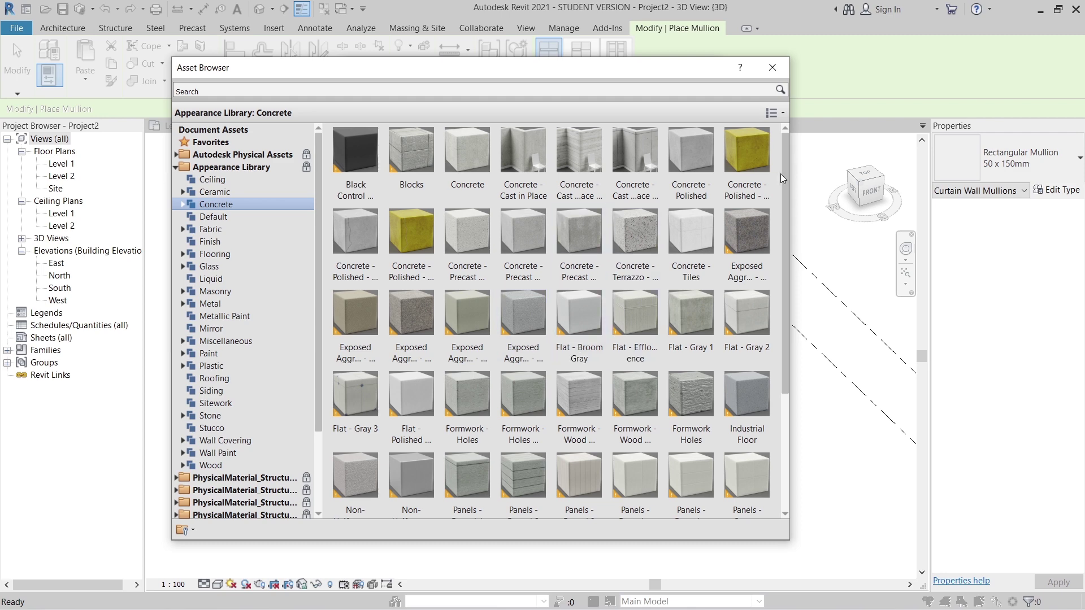
pyautogui.scroll(-3, 663, 396)
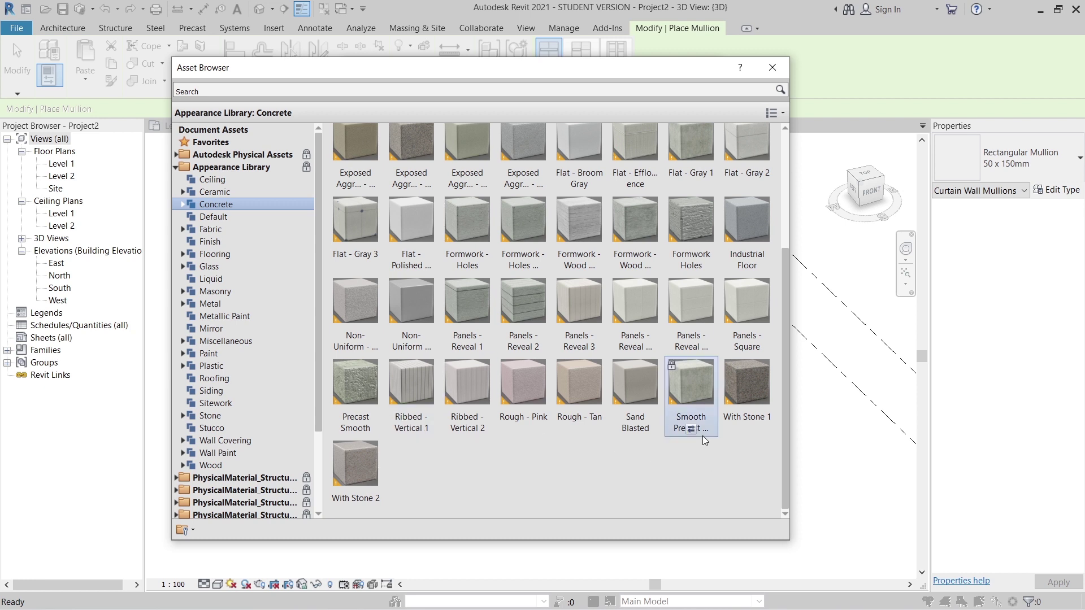
pyautogui.click(689, 431)
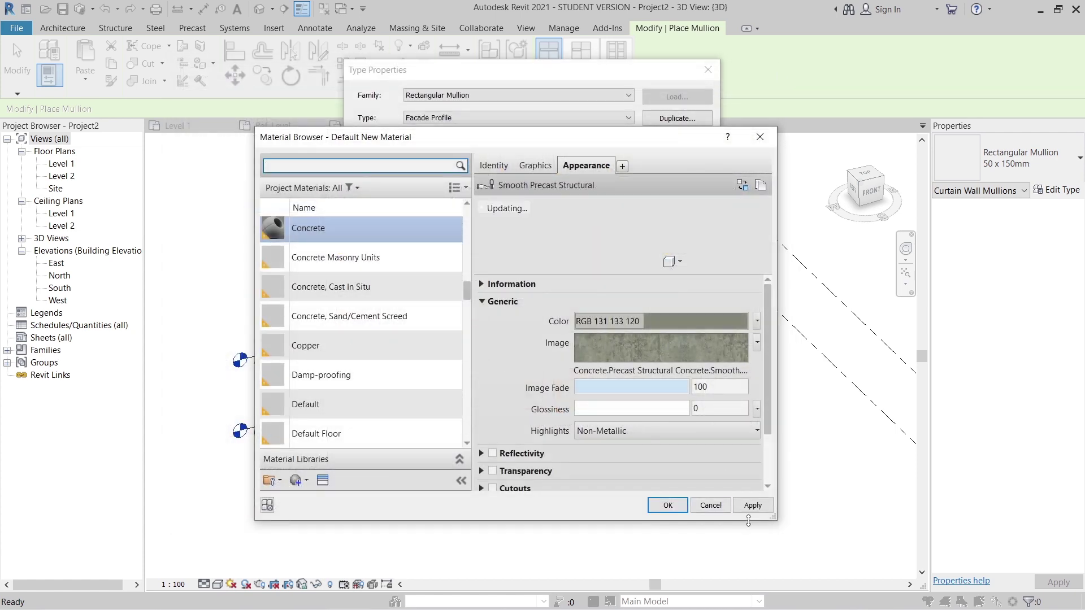
pyautogui.click(672, 509)
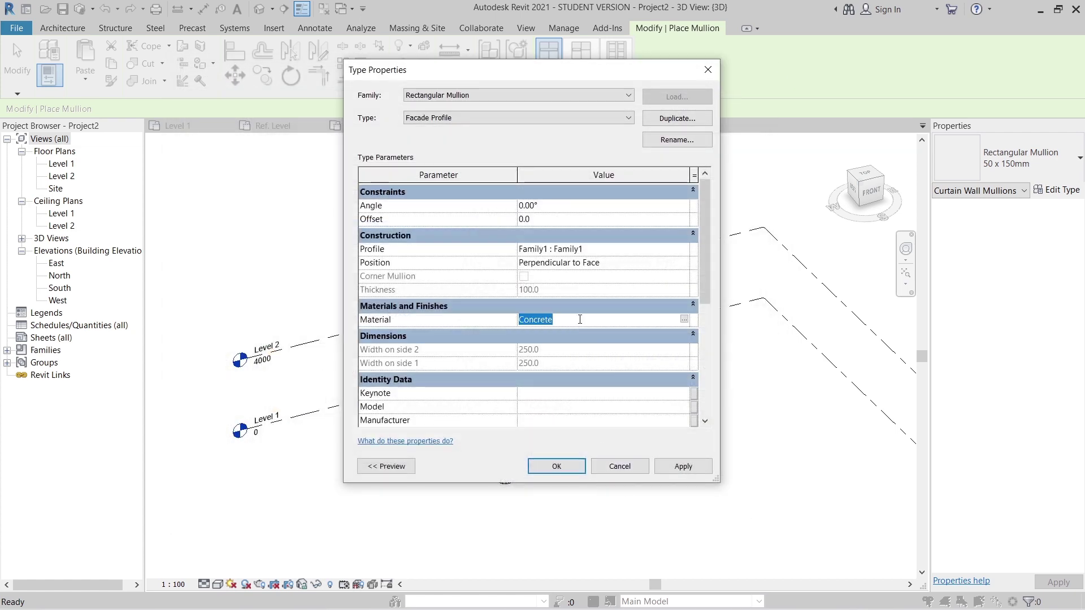
pyautogui.click(683, 466)
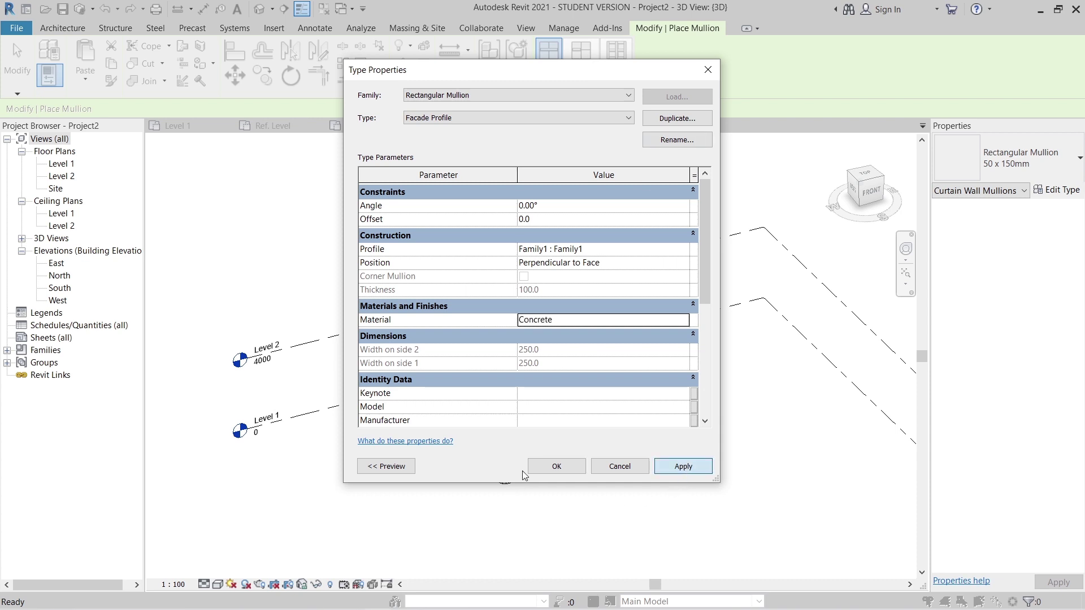
pyautogui.click(539, 466)
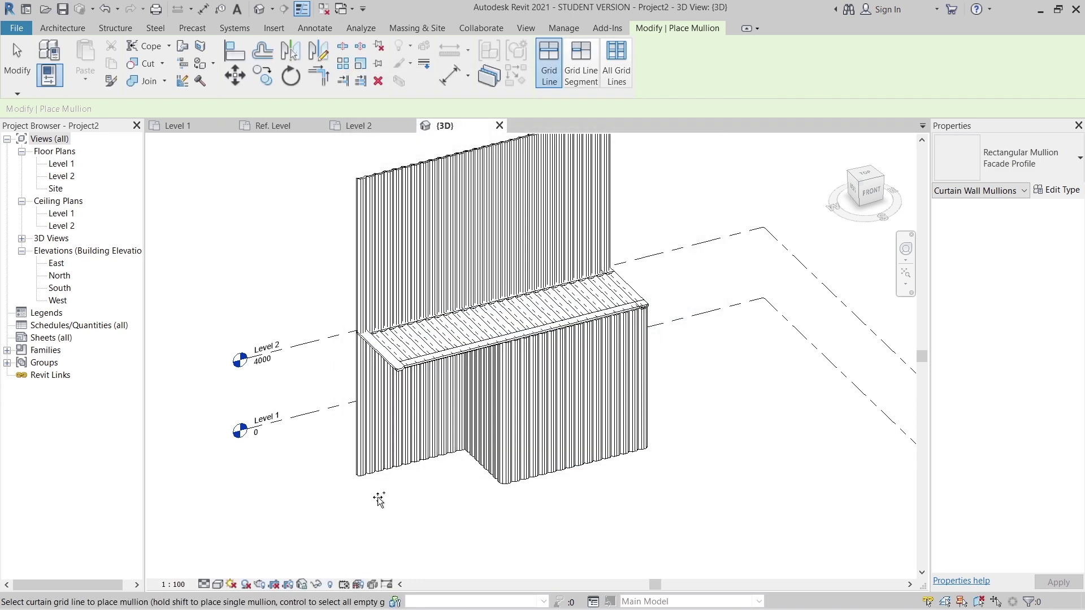
# Step: Delete the border mullion along the short end edge of the sloped glazing roof
pyautogui.keyDown('shift'); pyautogui.moveTo(377, 497); pyautogui.dragTo(420, 514, button='middle'); pyautogui.keyUp('shift')
pyautogui.scroll(1, 422, 458)
pyautogui.moveTo(431, 213); pyautogui.dragTo(421, 334, button='middle')
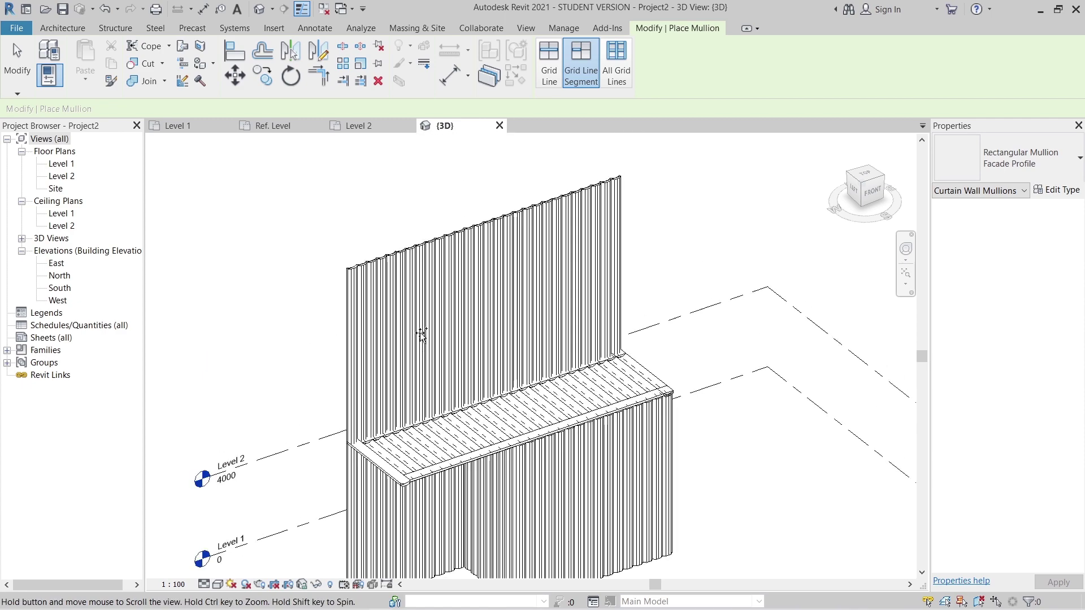
pyautogui.scroll(3, 598, 238)
pyautogui.moveTo(599, 237); pyautogui.dragTo(487, 560, button='middle')
pyautogui.press('Escape')
pyautogui.moveTo(493, 435); pyautogui.dragTo(439, 524, button='middle')
pyautogui.scroll(3, 314, 357)
pyautogui.scroll(2, 250, 314)
pyautogui.scroll(-2, 250, 313)
pyautogui.keyDown('shift'); pyautogui.moveTo(250, 314); pyautogui.dragTo(275, 351, button='middle'); pyautogui.keyUp('shift')
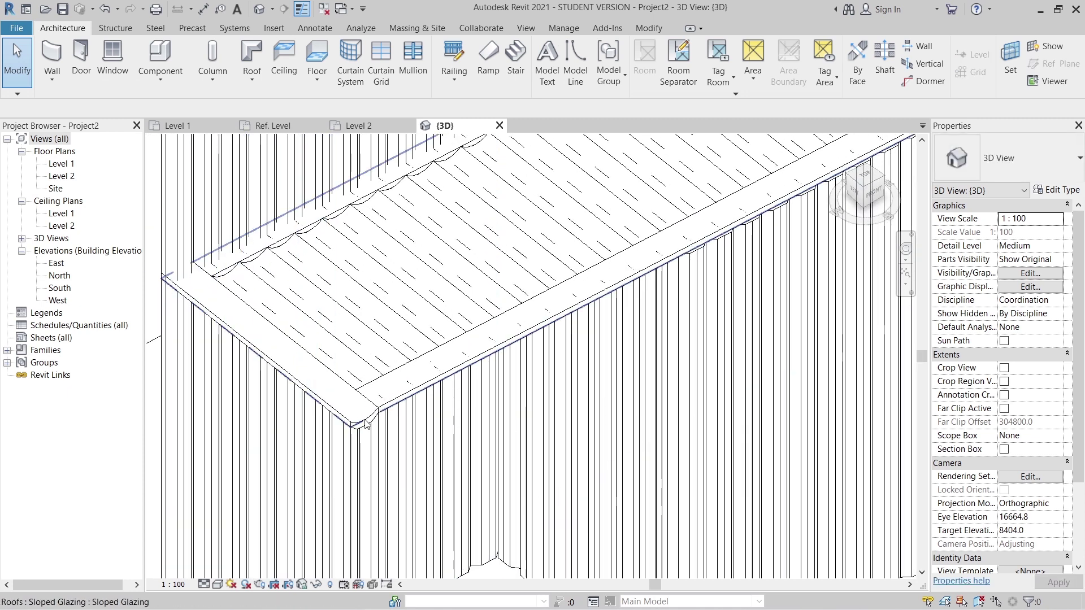
pyautogui.press('Tab')
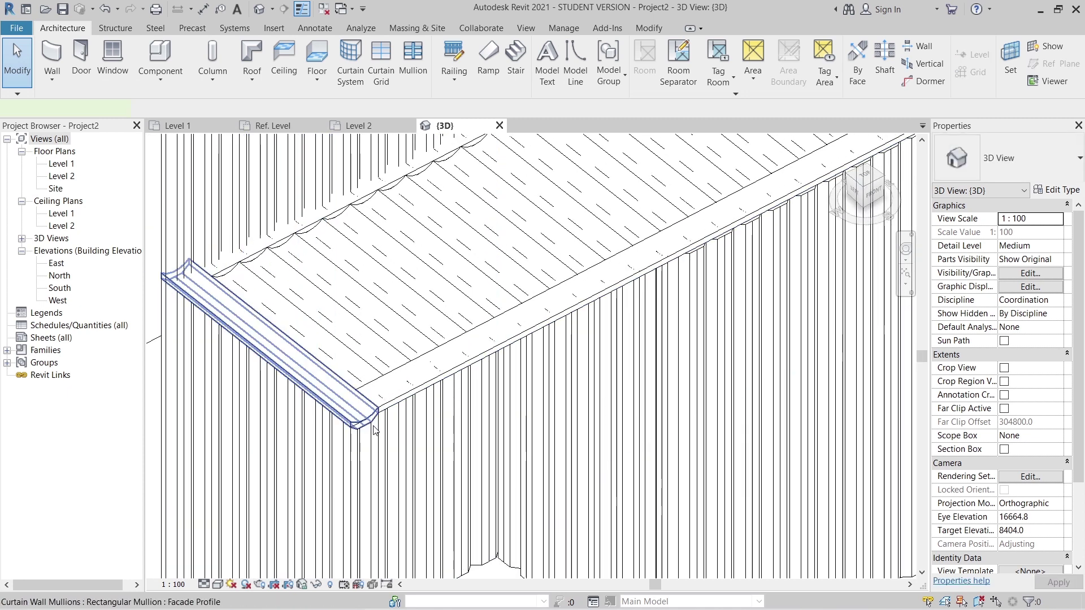
pyautogui.click(372, 428)
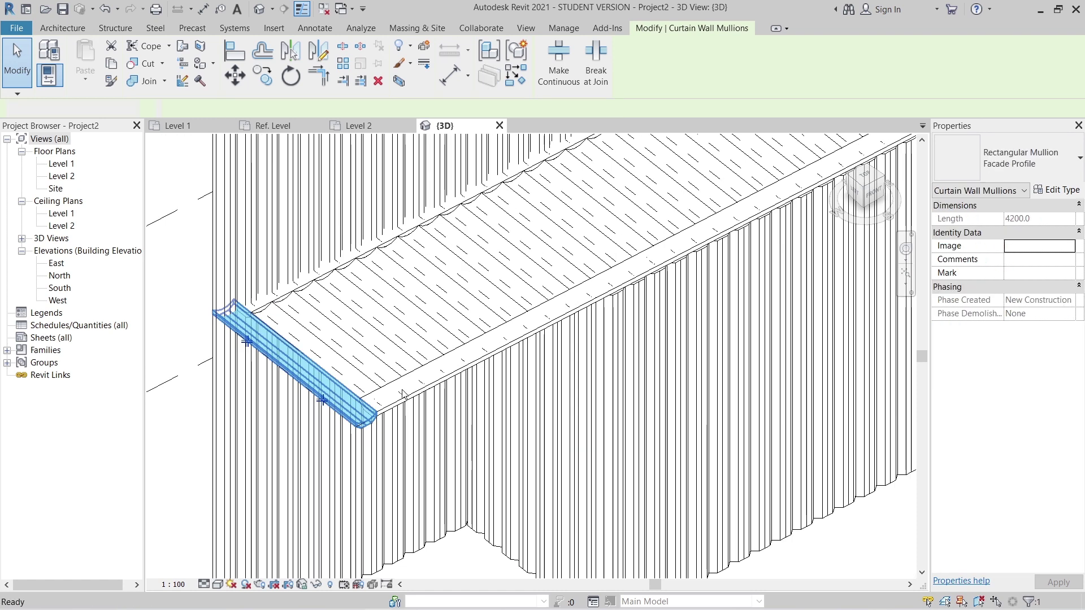
pyautogui.press('Escape')
pyautogui.click(366, 408)
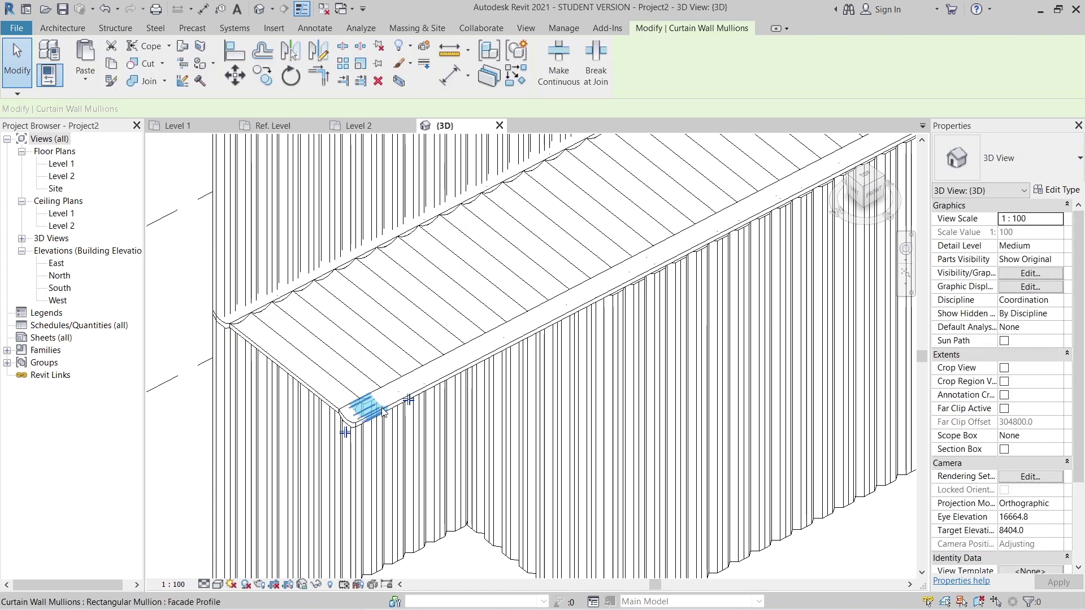
pyautogui.rightClick(403, 368)
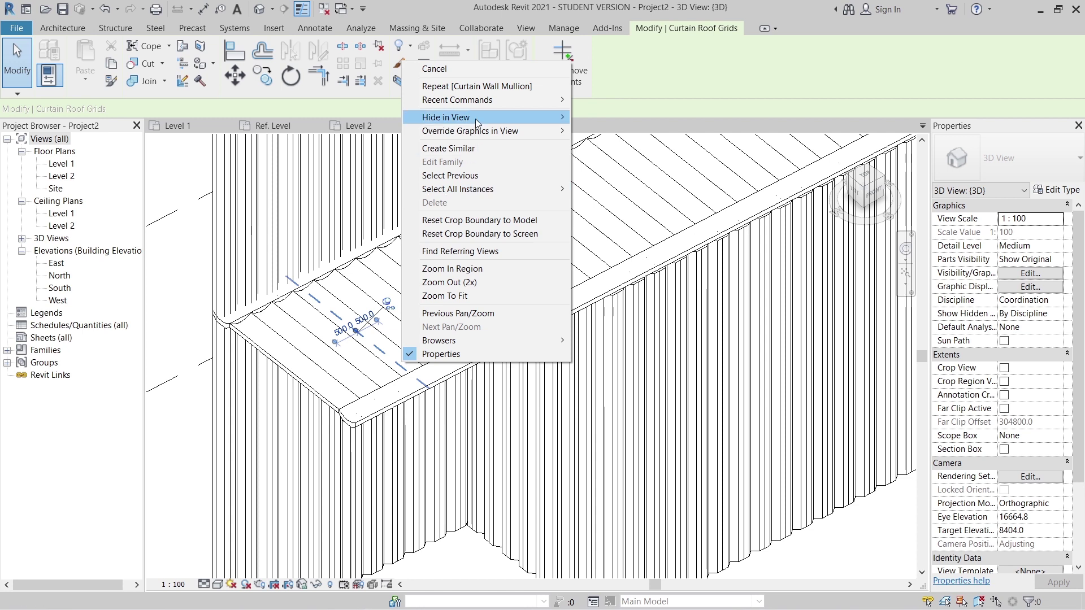
pyautogui.moveTo(479, 129)
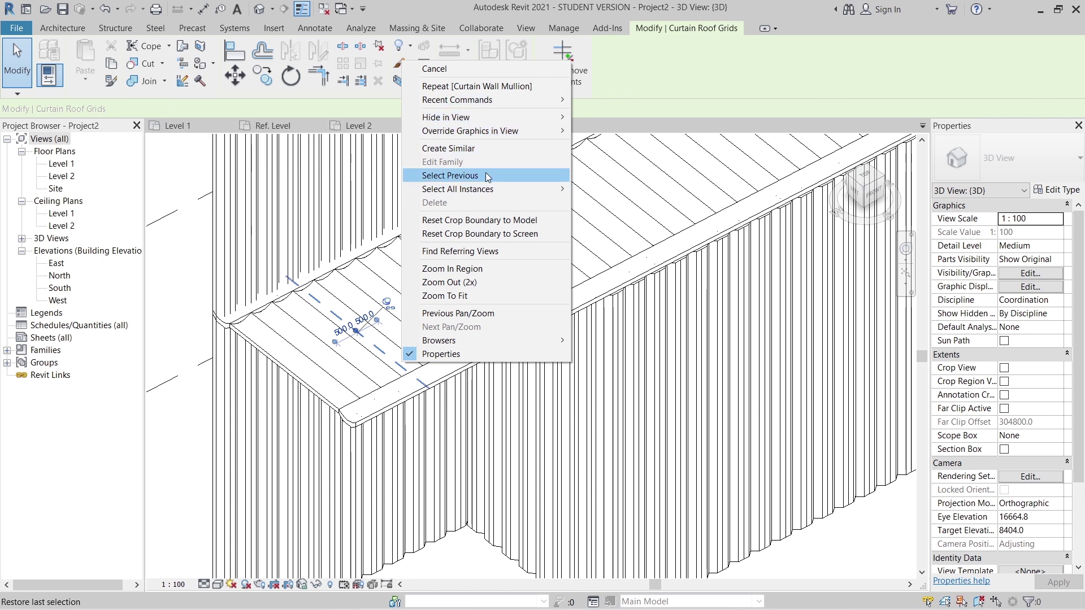
pyautogui.press('Escape')
pyautogui.press('Escape')
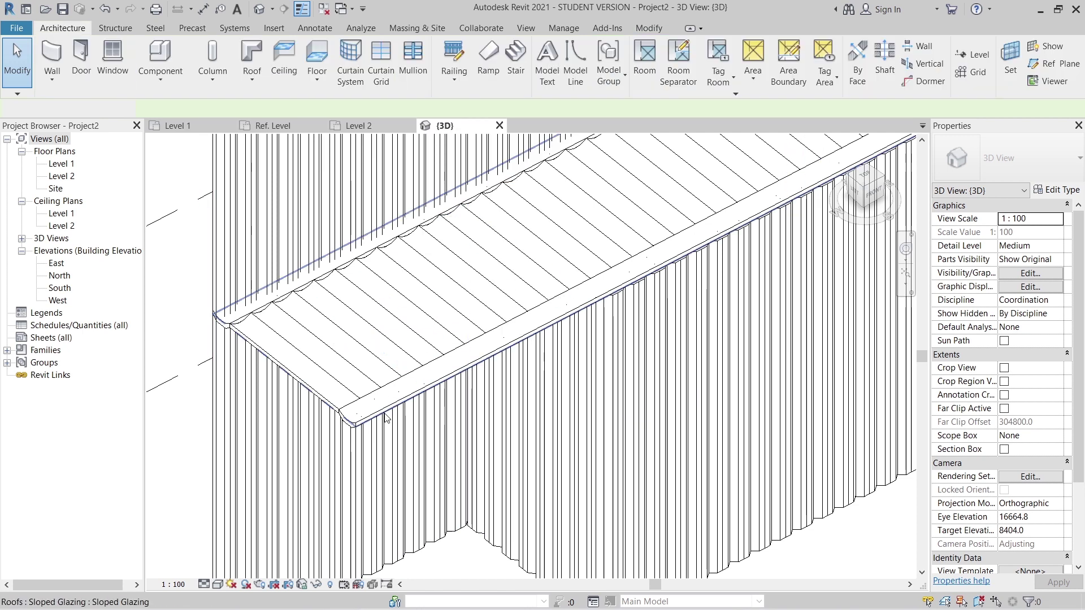
# Step: Select all mullions on the gridline along the roof's outer front edge and delete them
pyautogui.click(381, 414)
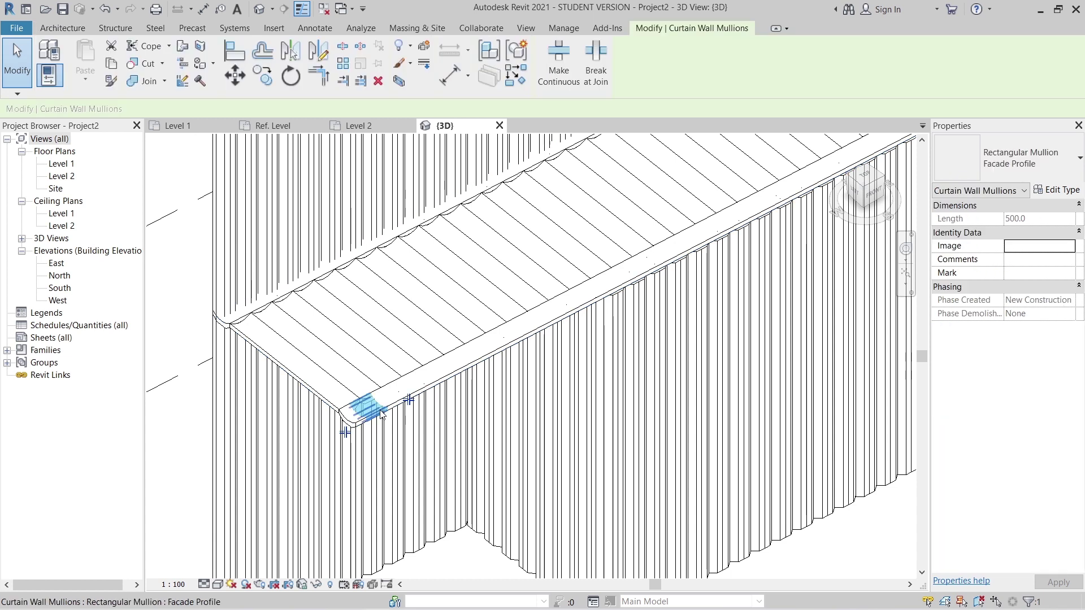
pyautogui.rightClick(381, 414)
pyautogui.moveTo(449, 134)
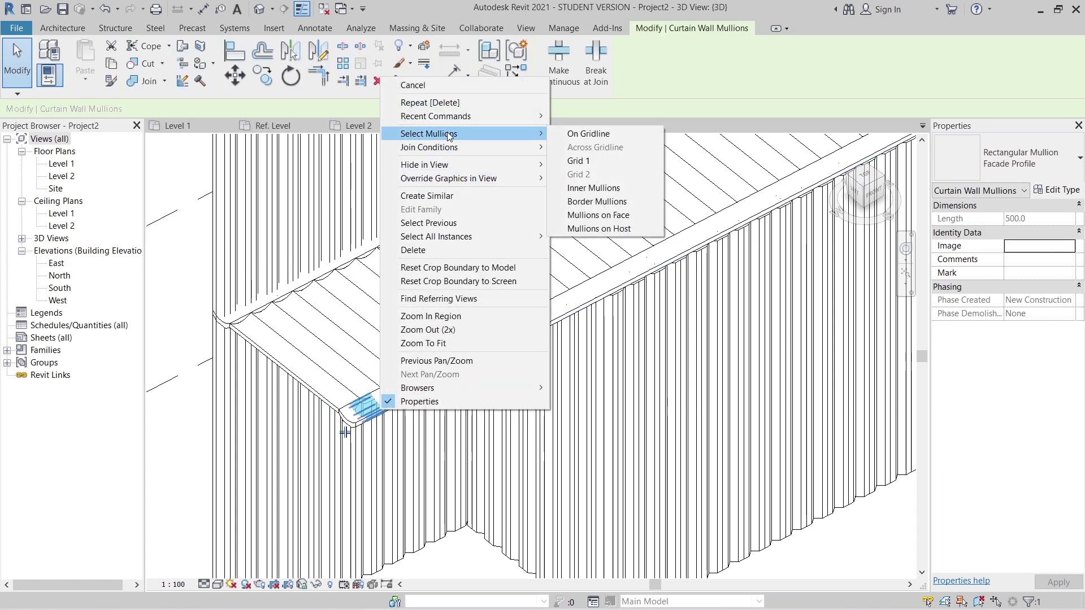
pyautogui.click(588, 133)
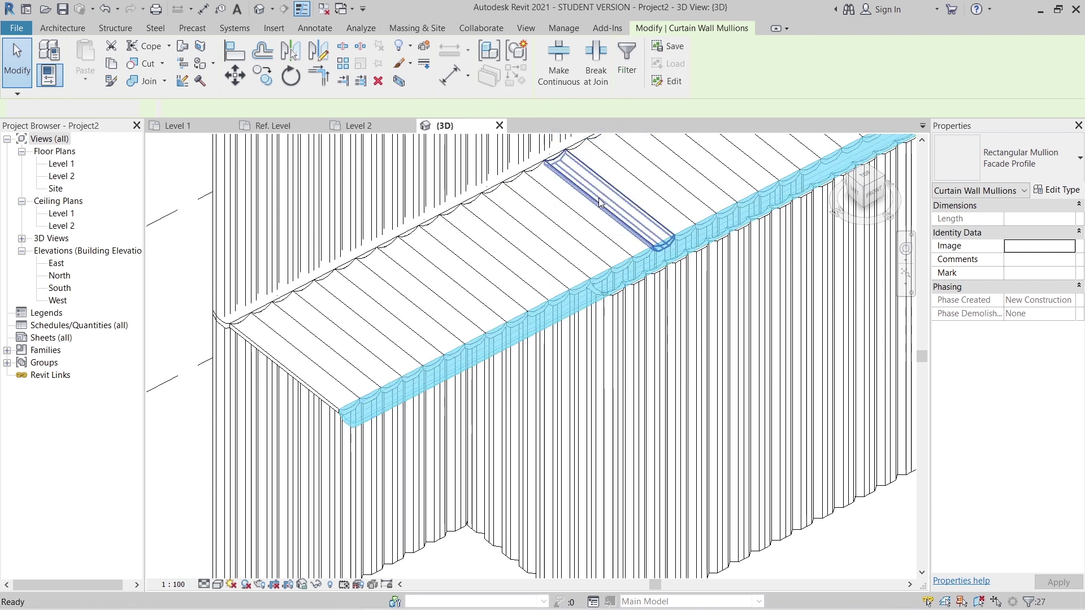
pyautogui.press('Escape')
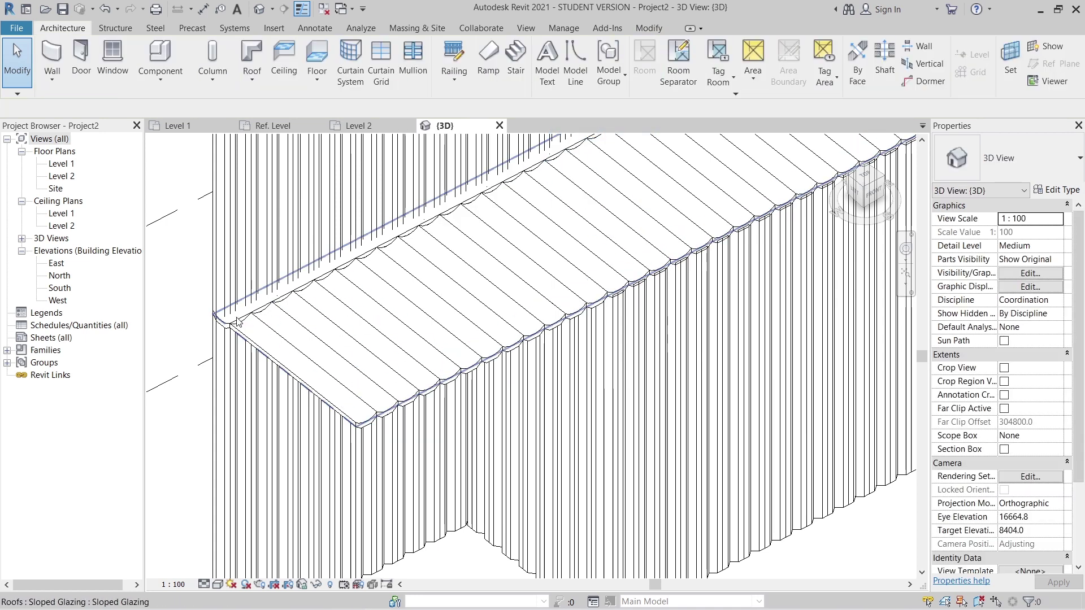
# Step: Delete all mullions on the gridline where the sloped glazing roof meets the tall curtain wall
pyautogui.click(235, 320)
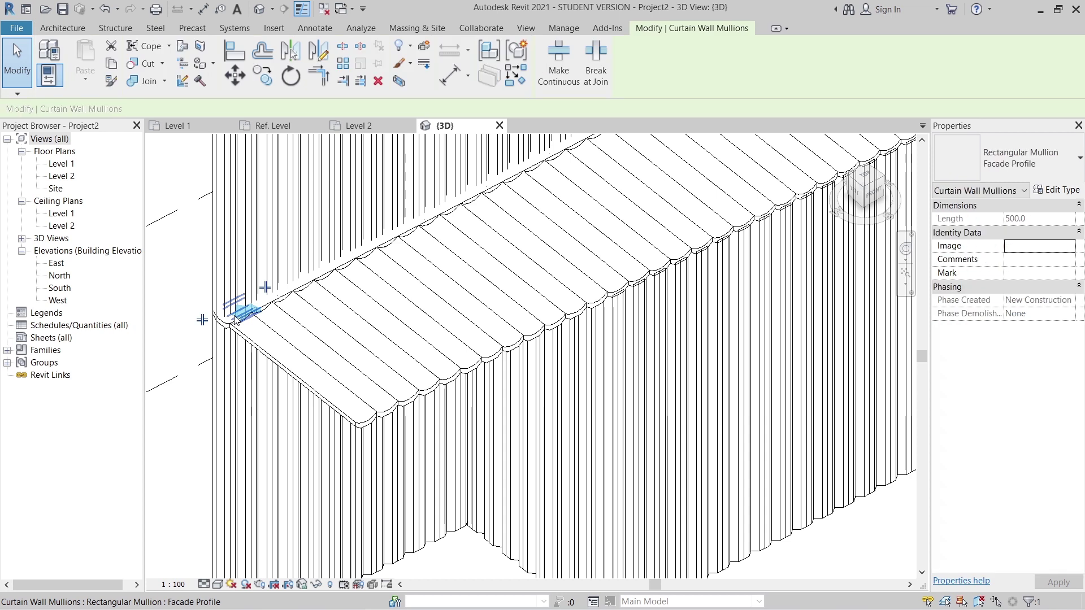
pyautogui.rightClick(235, 319)
pyautogui.moveTo(286, 349)
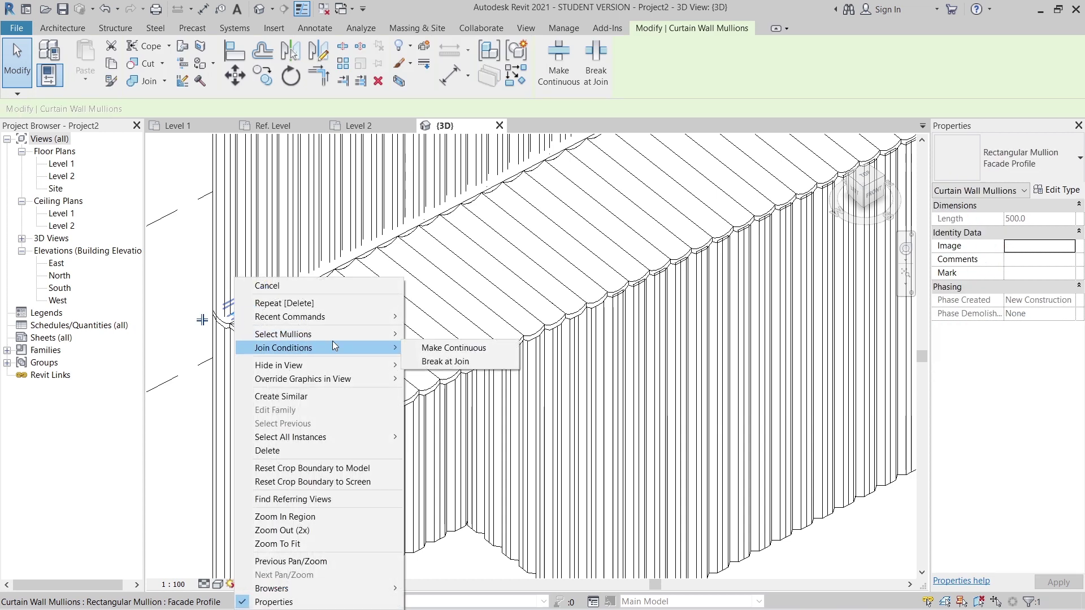
pyautogui.moveTo(352, 334)
pyautogui.click(455, 334)
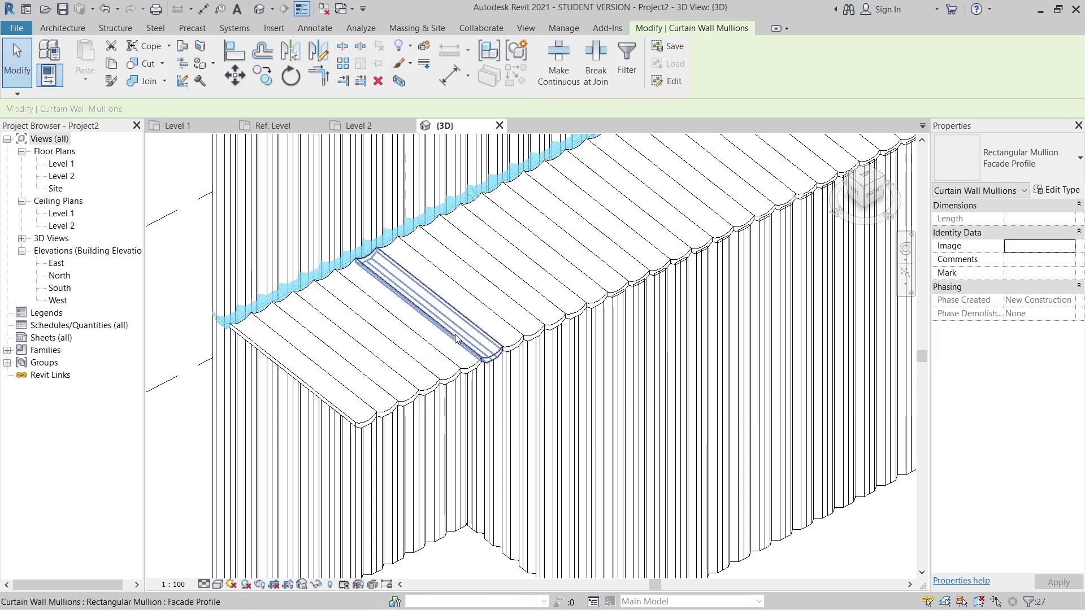
pyautogui.press('Delete')
pyautogui.scroll(-6, 457, 339)
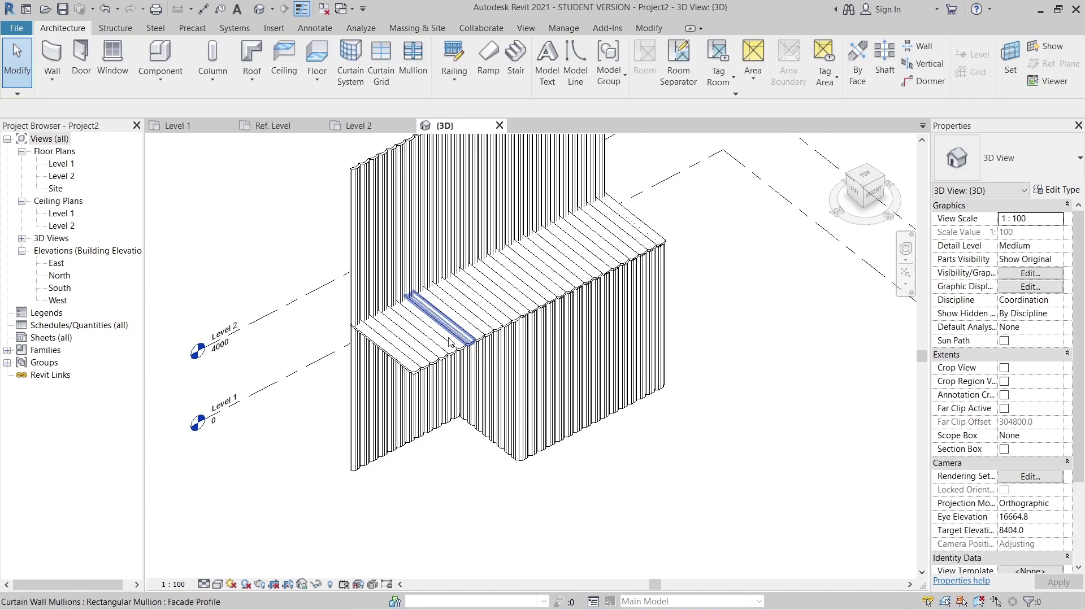
# Step: Enable cast shadows and ambient shadows in the 3D view's graphic display options
pyautogui.keyDown('shift'); pyautogui.moveTo(570, 473); pyautogui.dragTo(343, 568, button='middle'); pyautogui.keyUp('shift')
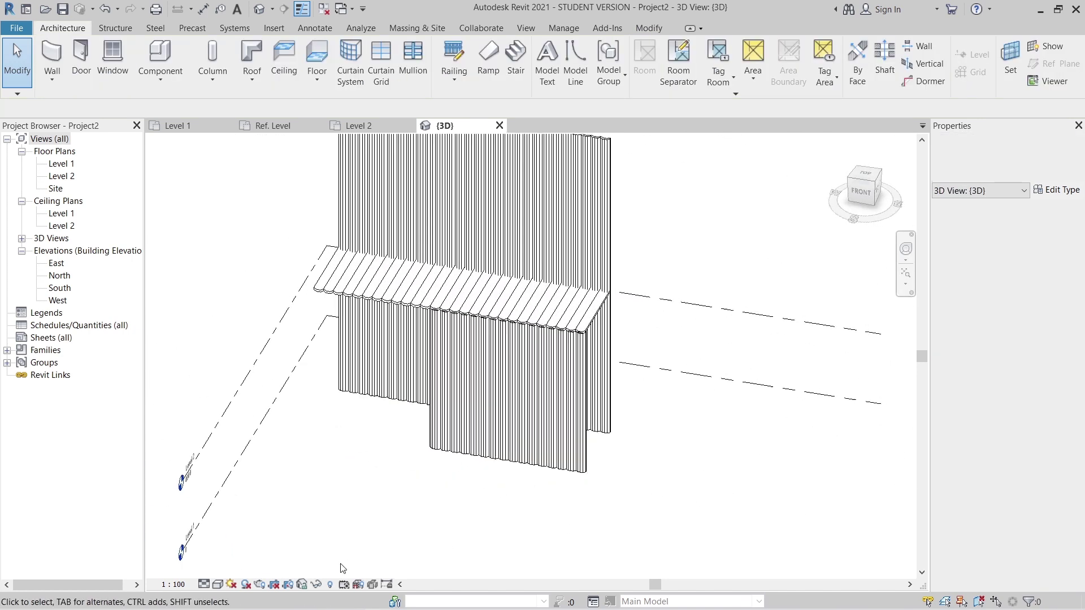
pyautogui.click(218, 584)
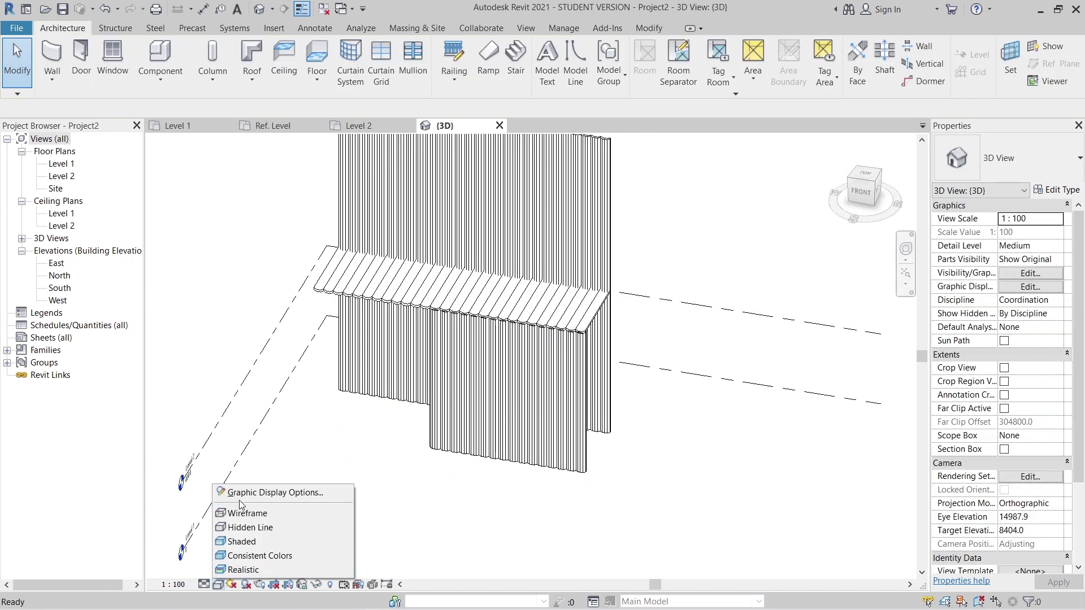
pyautogui.click(265, 493)
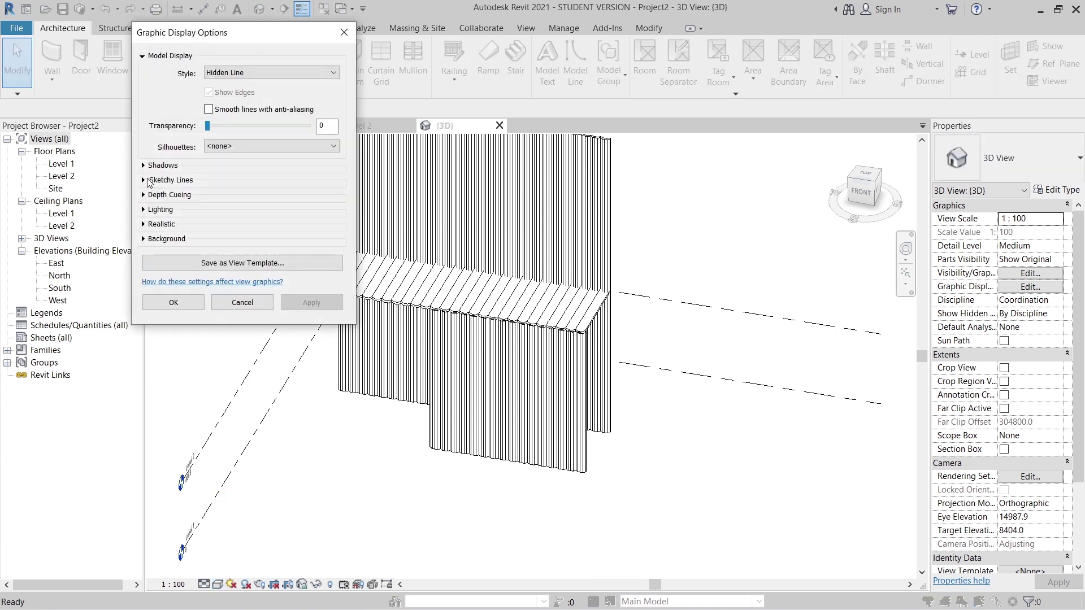
pyautogui.click(239, 193)
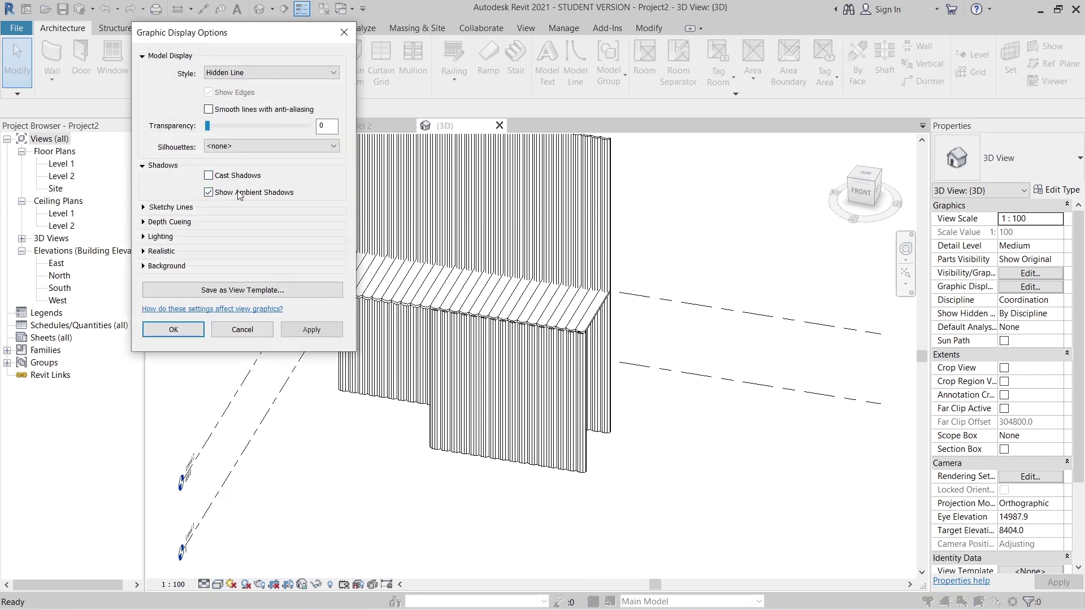
pyautogui.click(311, 328)
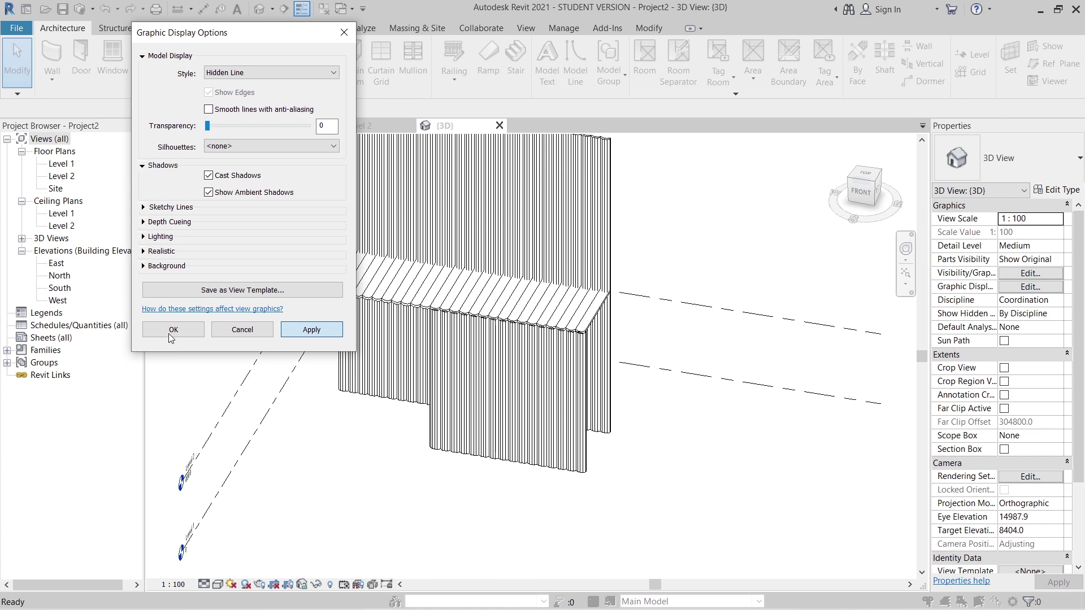
pyautogui.click(168, 332)
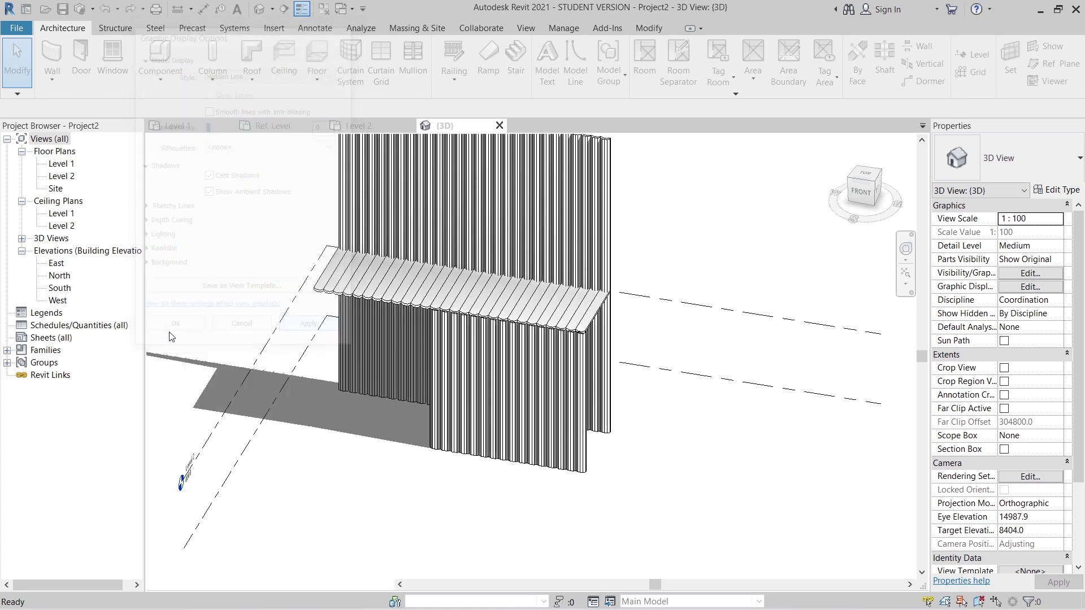
pyautogui.keyDown('shift'); pyautogui.moveTo(362, 487); pyautogui.dragTo(557, 500, button='middle'); pyautogui.keyUp('shift')
pyautogui.scroll(1, 558, 499)
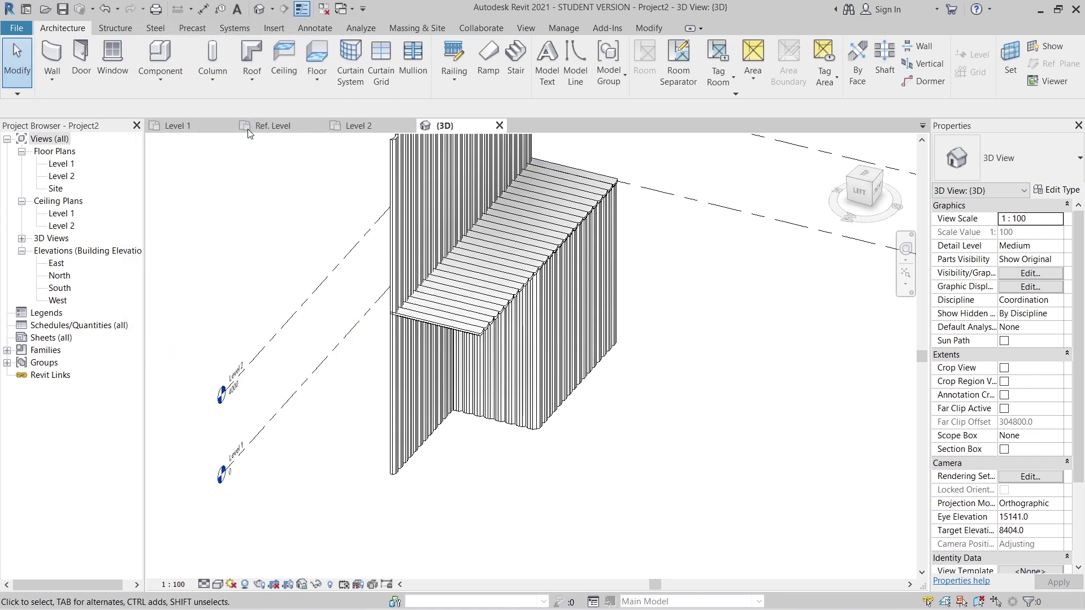
# Step: Create a perspective camera view from the Level 1 plan, with the eye southwest of the walls and the target to the northeast
pyautogui.click(183, 127)
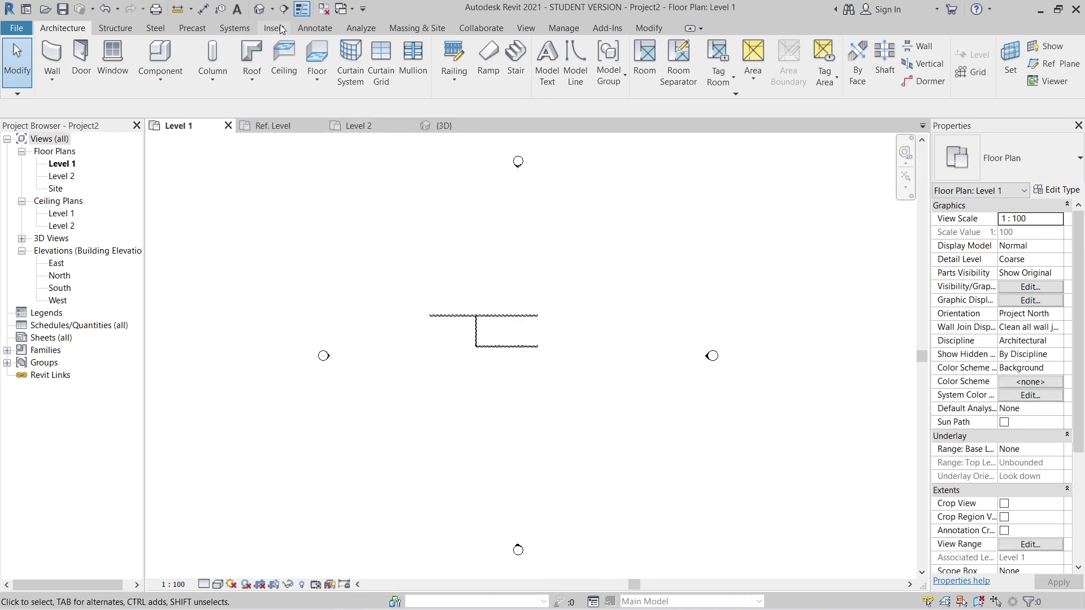
pyautogui.click(272, 8)
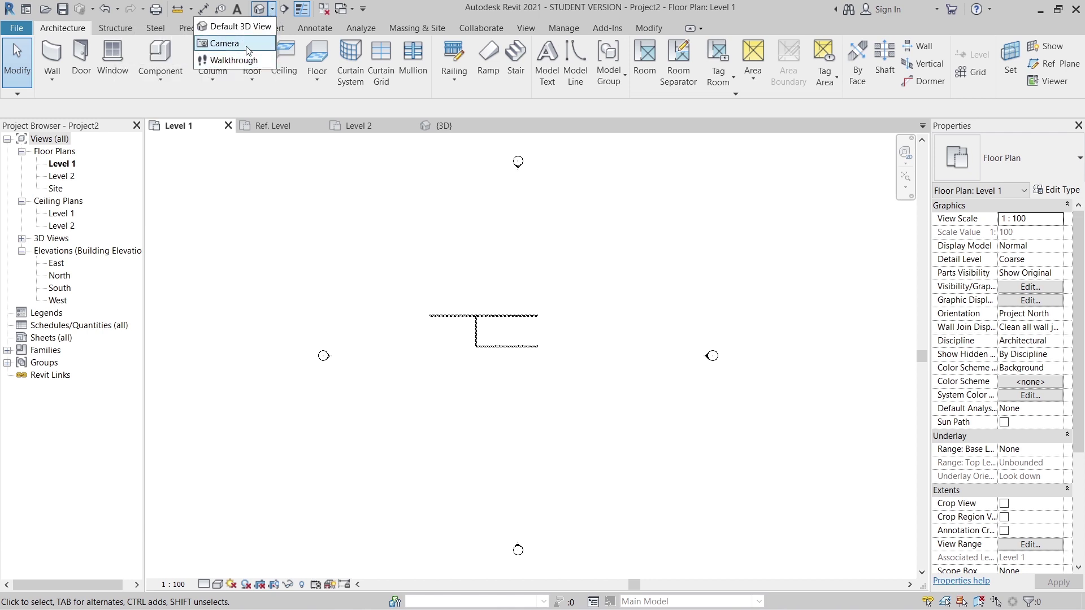
pyautogui.click(247, 46)
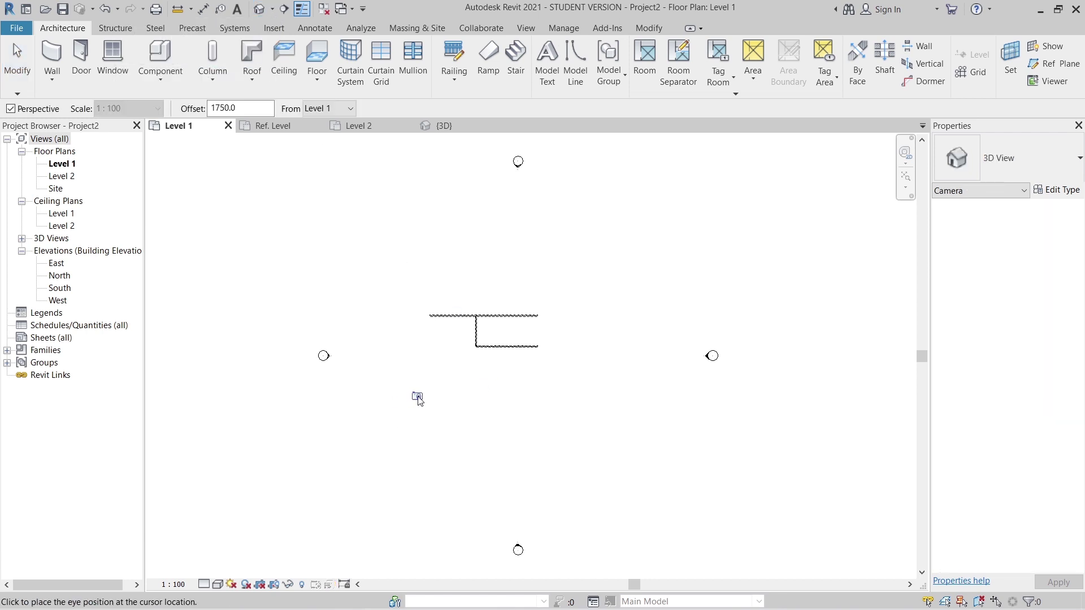
pyautogui.click(417, 396)
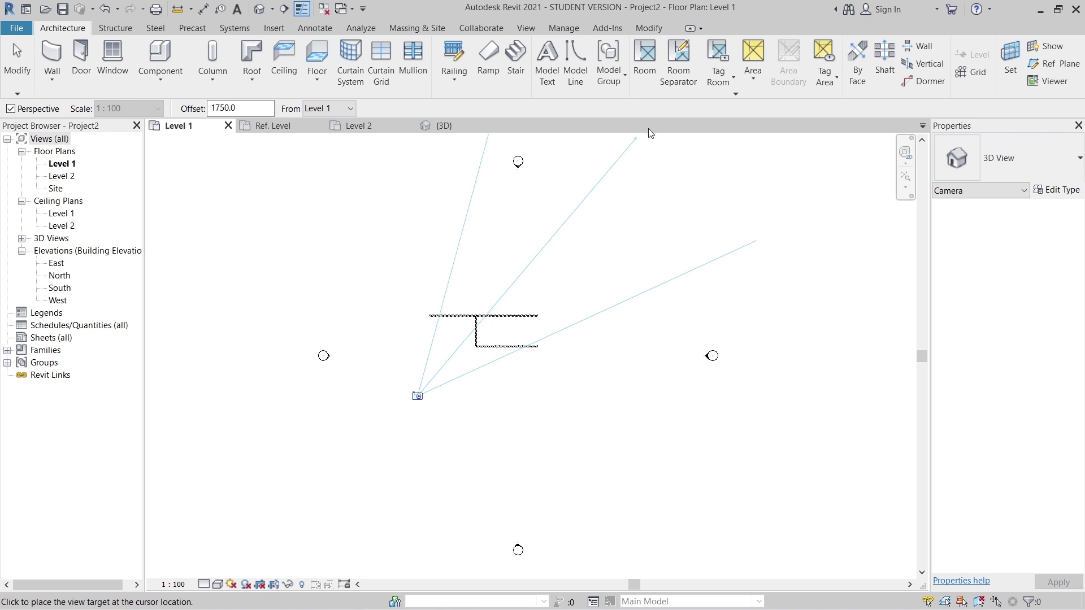
pyautogui.click(666, 136)
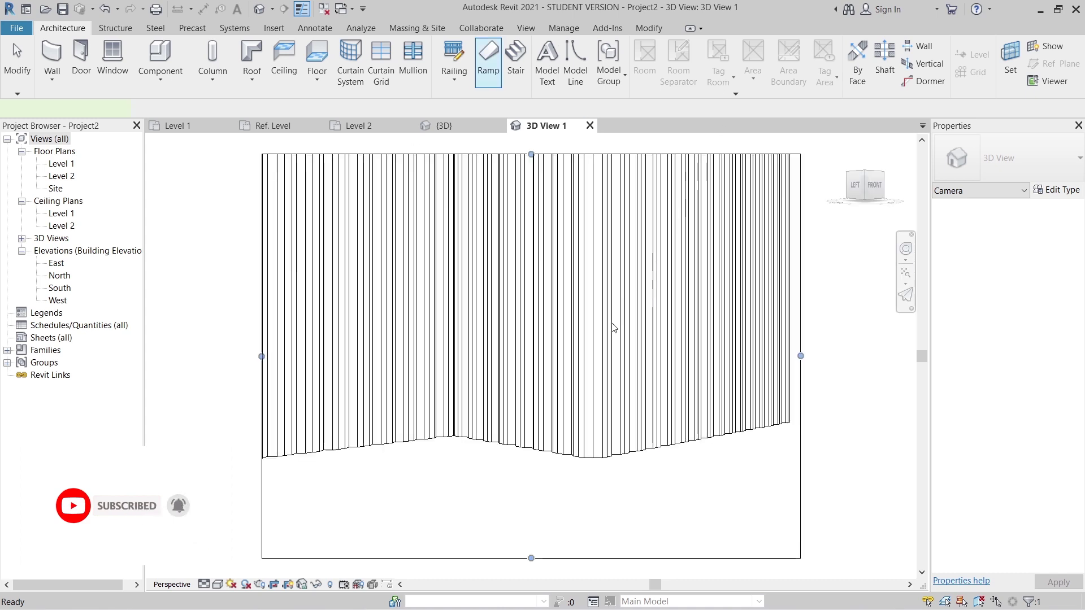
# Step: Tighten the camera view's crop below the walls and extend its top and left edges to include the roof and tall wall
pyautogui.scroll(-2, 601, 376)
pyautogui.moveTo(604, 393); pyautogui.dragTo(586, 401, button='middle')
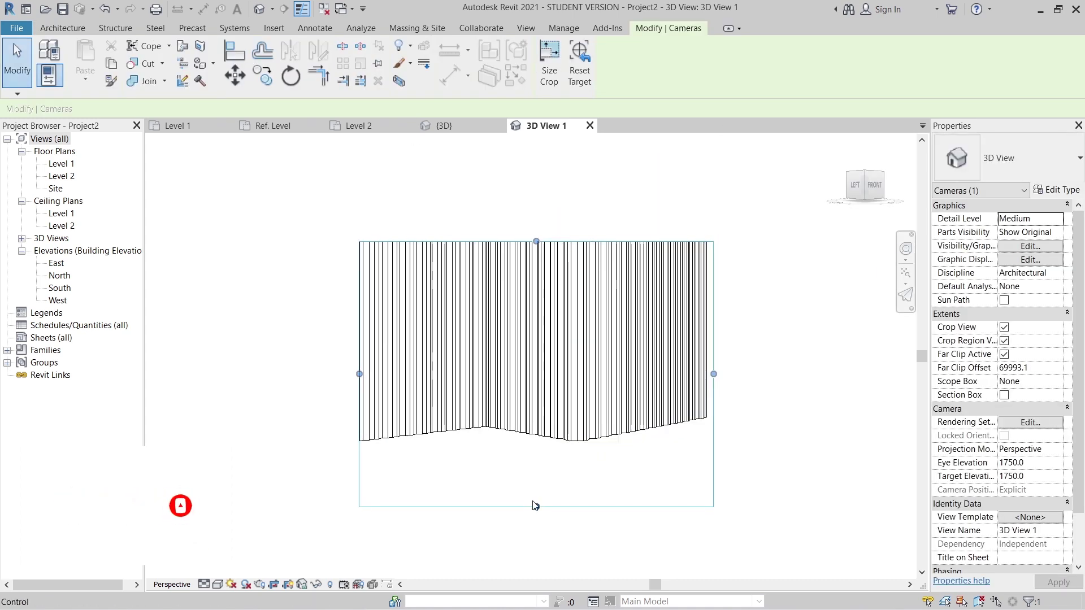
pyautogui.moveTo(536, 506); pyautogui.dragTo(533, 456)
pyautogui.scroll(-2, 541, 438)
pyautogui.moveTo(562, 384); pyautogui.dragTo(542, 451, button='middle')
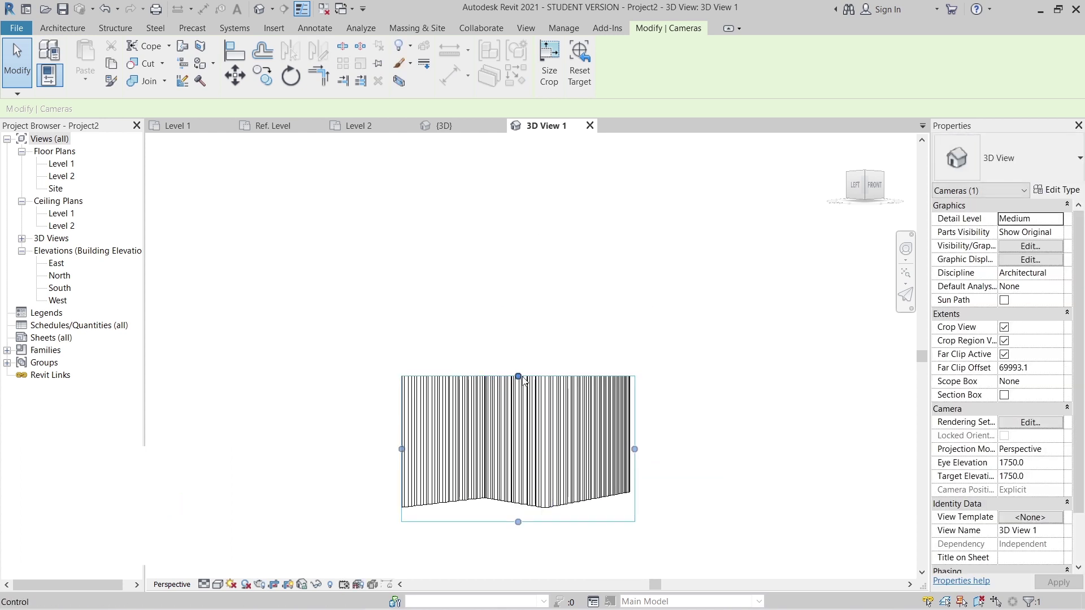
pyautogui.moveTo(524, 371); pyautogui.dragTo(562, 200)
pyautogui.moveTo(562, 200); pyautogui.dragTo(564, 244, button='middle')
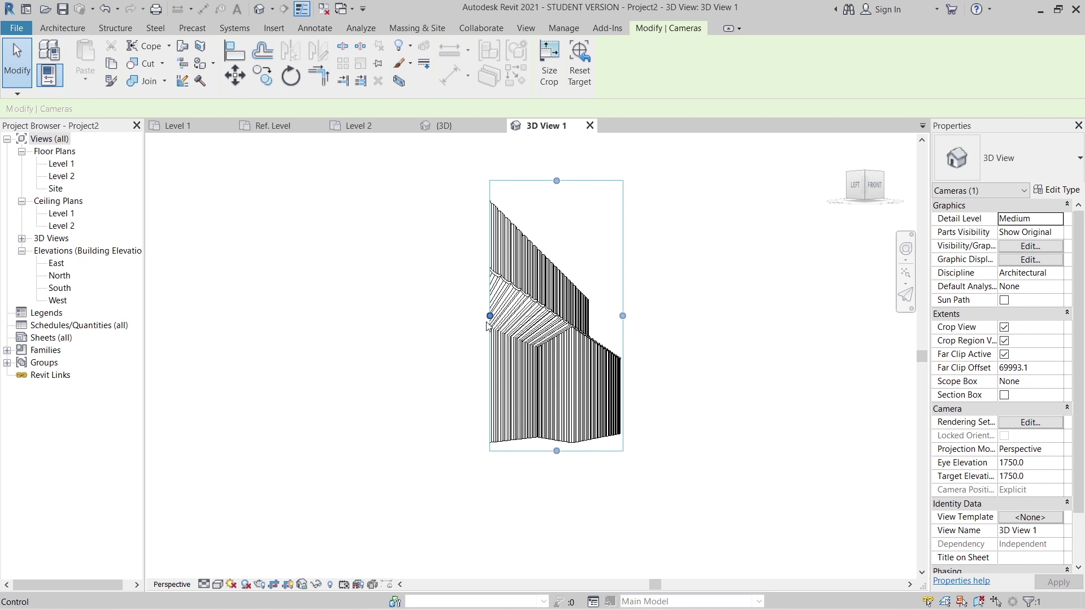
pyautogui.moveTo(488, 318); pyautogui.dragTo(463, 318)
pyautogui.scroll(1, 525, 504)
pyautogui.scroll(1, 499, 282)
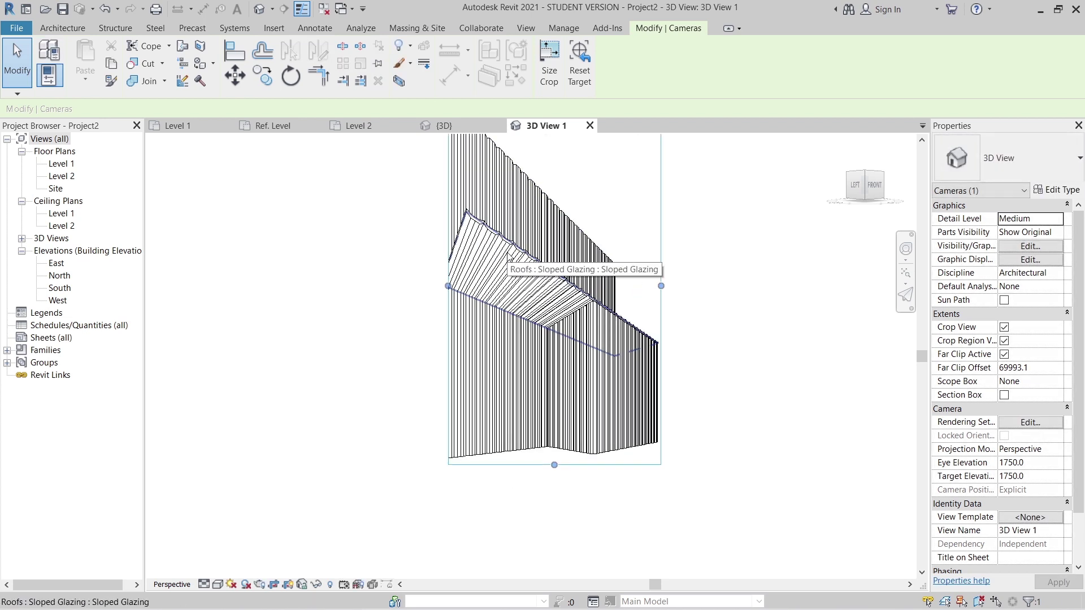
# Step: Select the front, side and tall back curtain walls in turn in the camera view to examine their properties
pyautogui.click(508, 263)
pyautogui.click(601, 384)
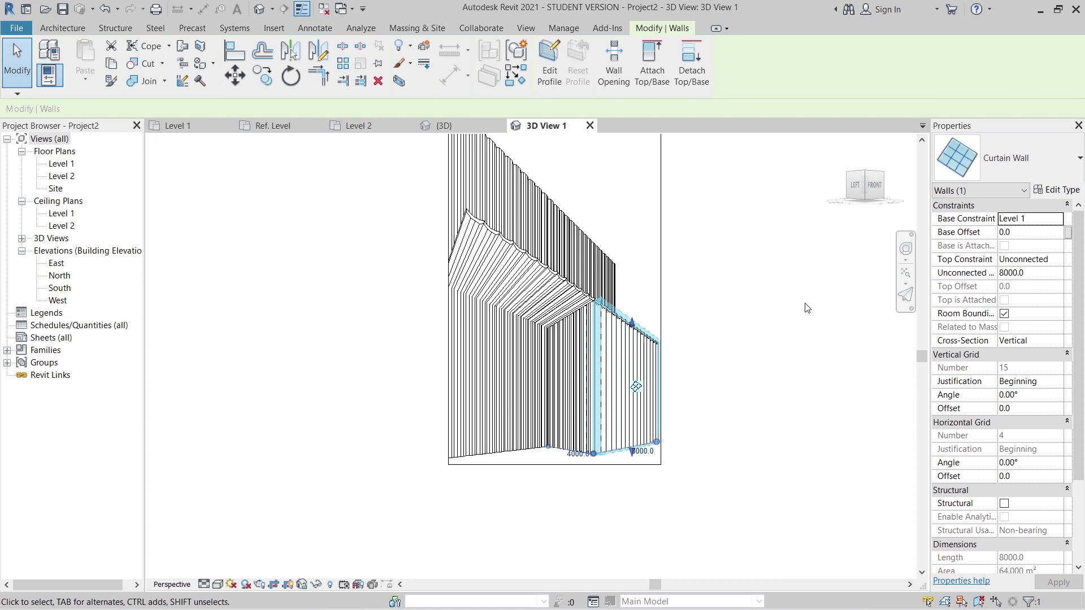
pyautogui.click(736, 420)
pyautogui.click(580, 433)
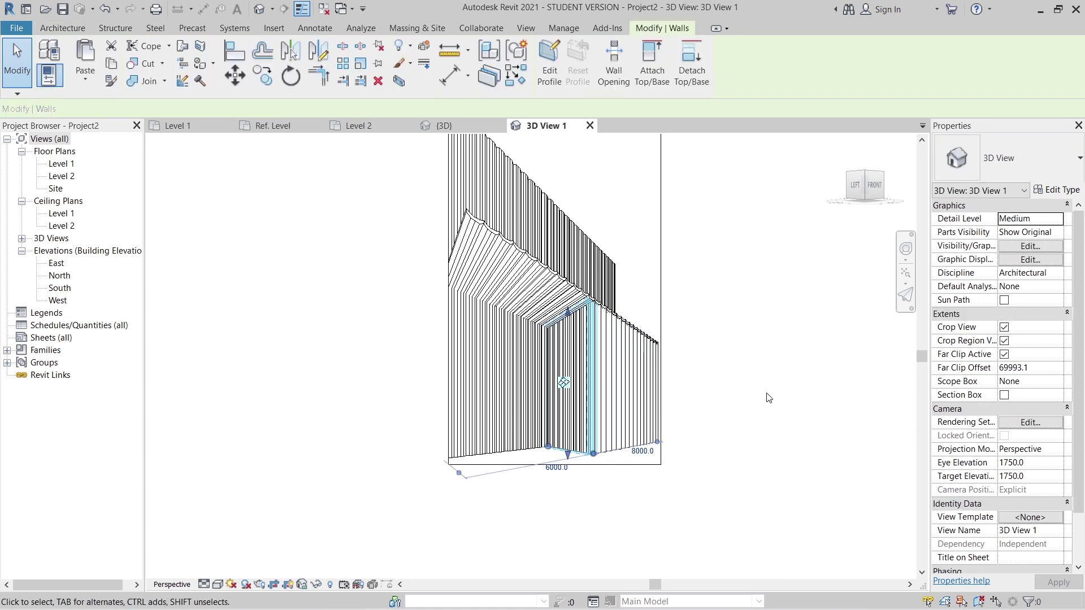
pyautogui.click(525, 426)
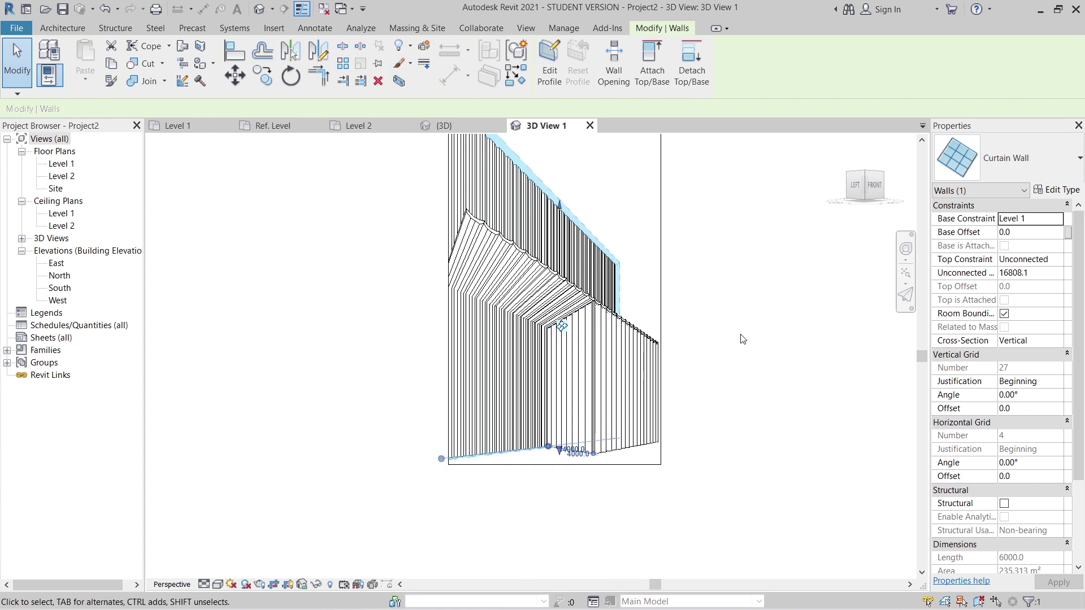
# Step: Set the camera view's display style to Realistic with cast shadows and ambient shadows enabled
pyautogui.click(767, 332)
pyautogui.scroll(1, 426, 158)
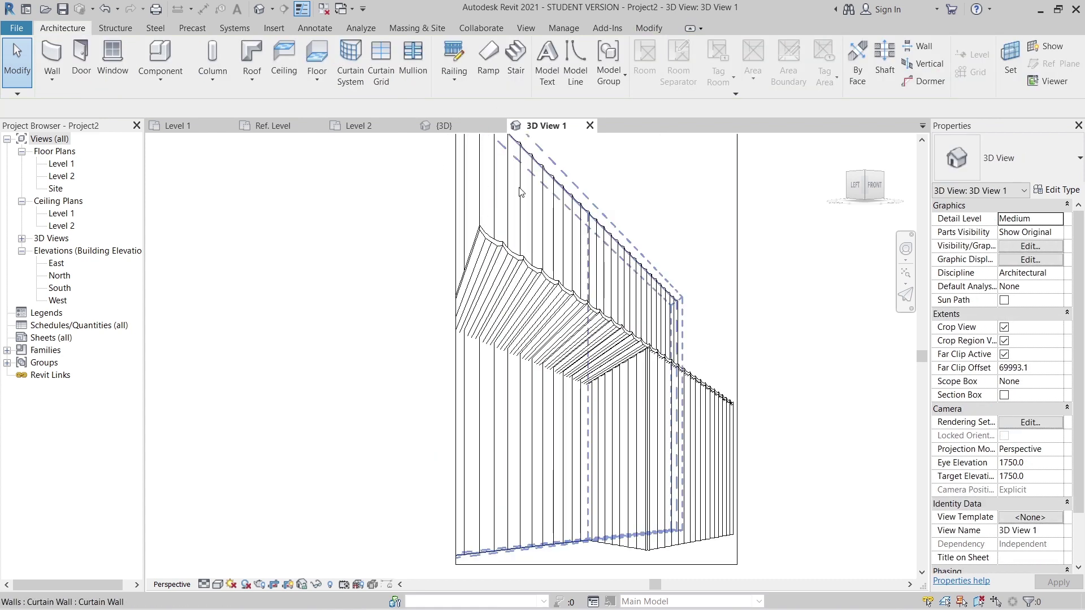
pyautogui.moveTo(907, 370); pyautogui.dragTo(836, 305, button='middle')
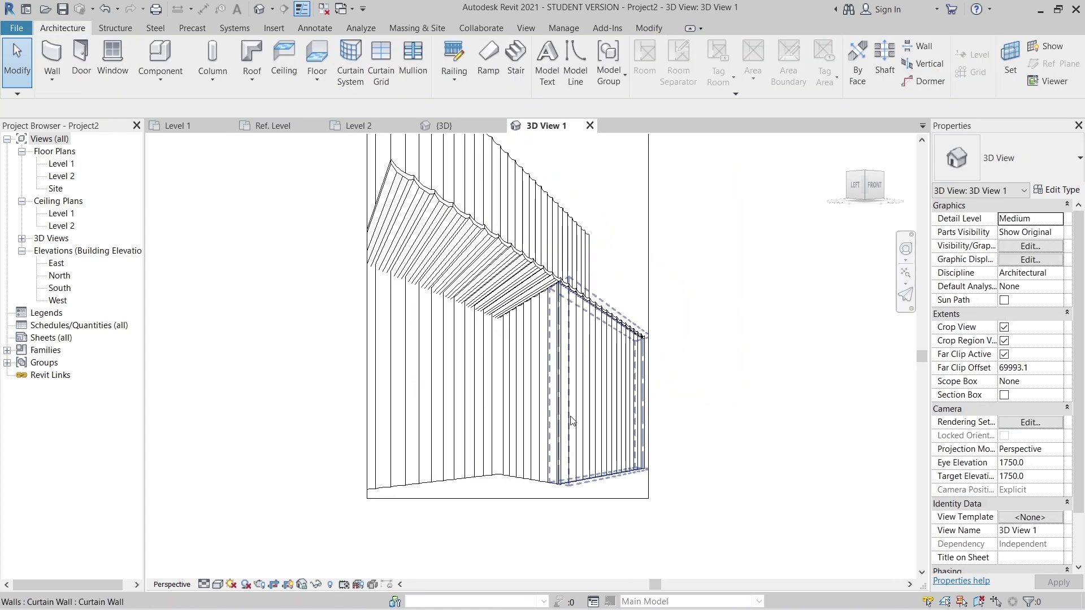
pyautogui.scroll(3, 568, 422)
pyautogui.scroll(-6, 508, 306)
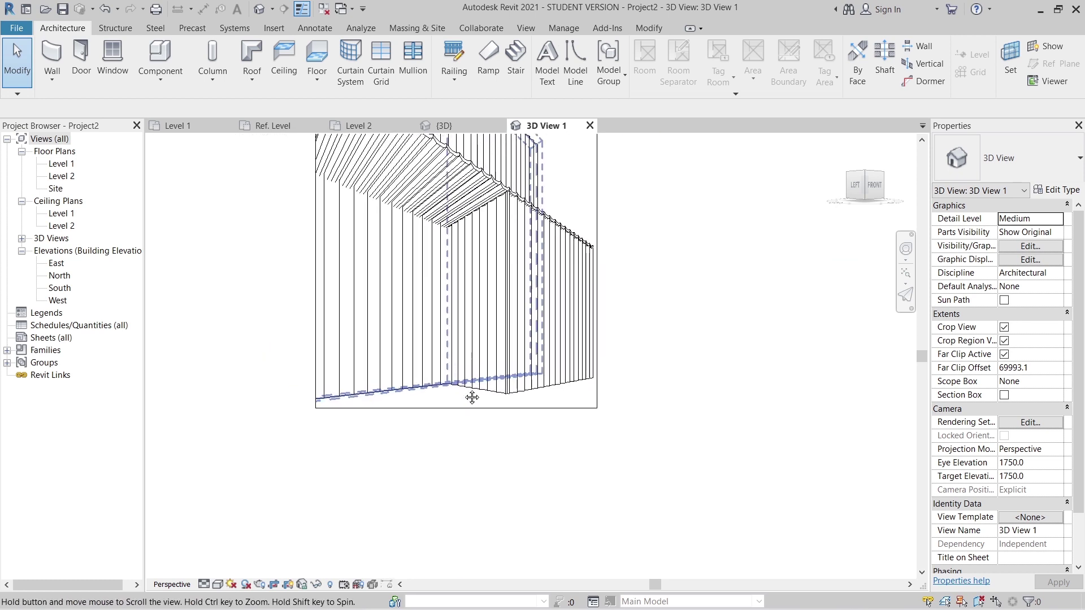
pyautogui.click(218, 585)
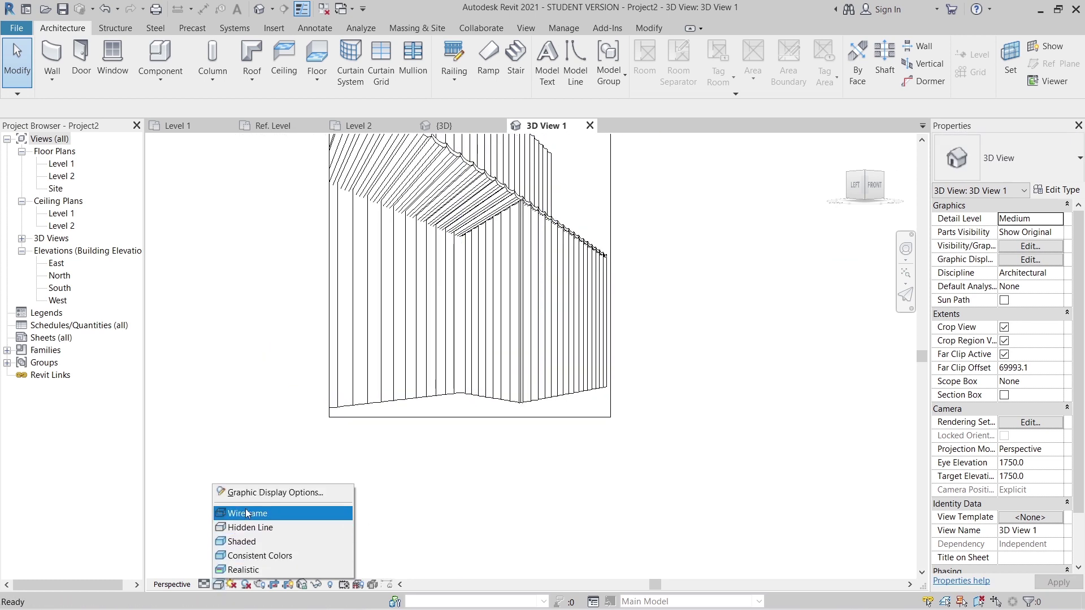
pyautogui.click(263, 494)
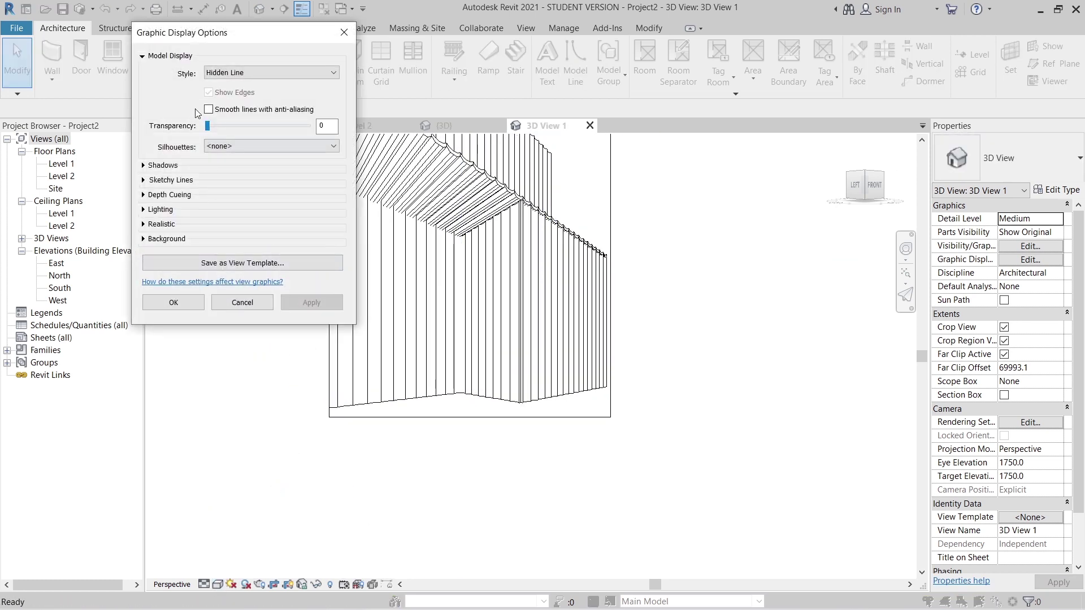
pyautogui.click(249, 72)
pyautogui.click(249, 117)
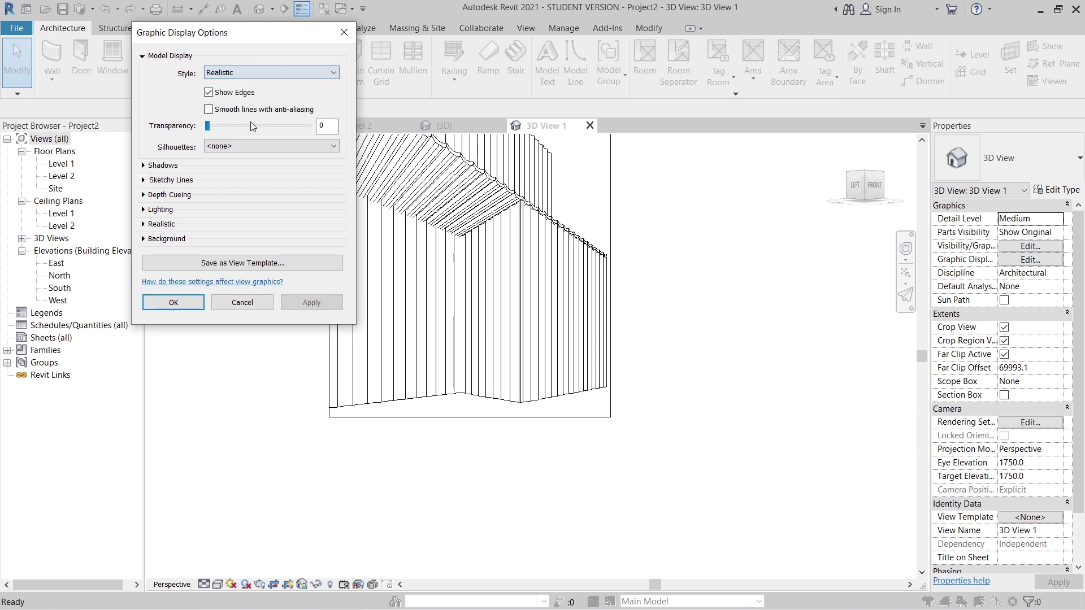
pyautogui.click(144, 165)
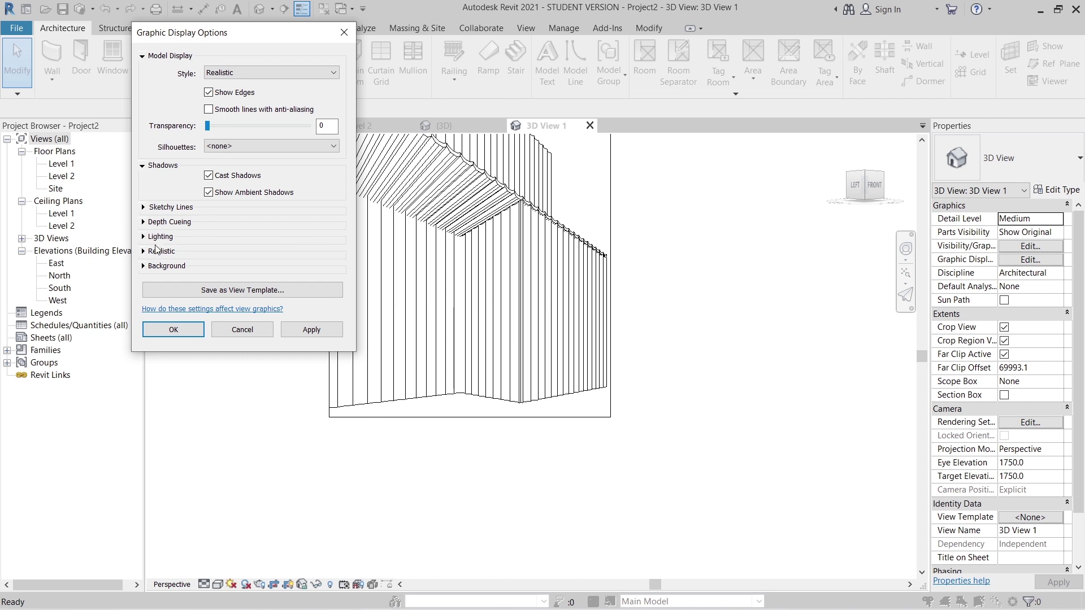
# Step: Set the camera view's background to Gradient and apply the graphic display options
pyautogui.click(144, 266)
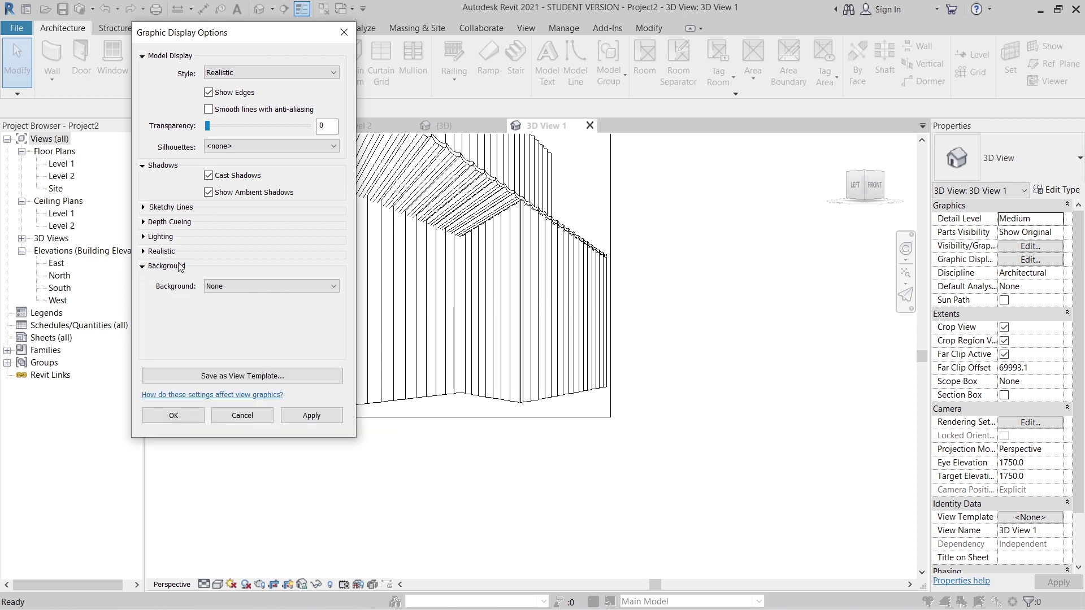
pyautogui.click(276, 289)
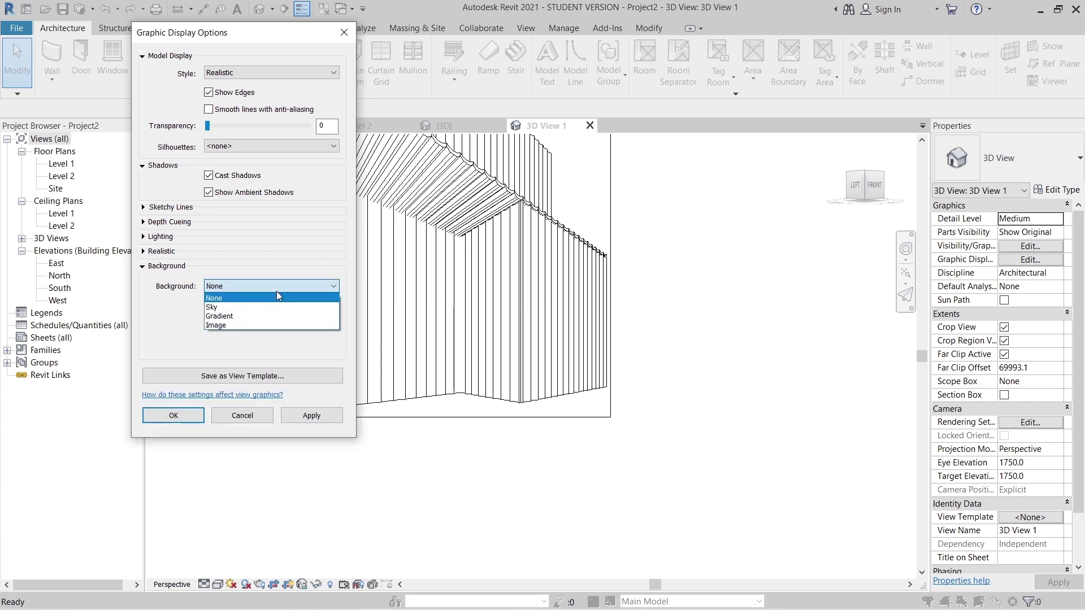
pyautogui.click(250, 337)
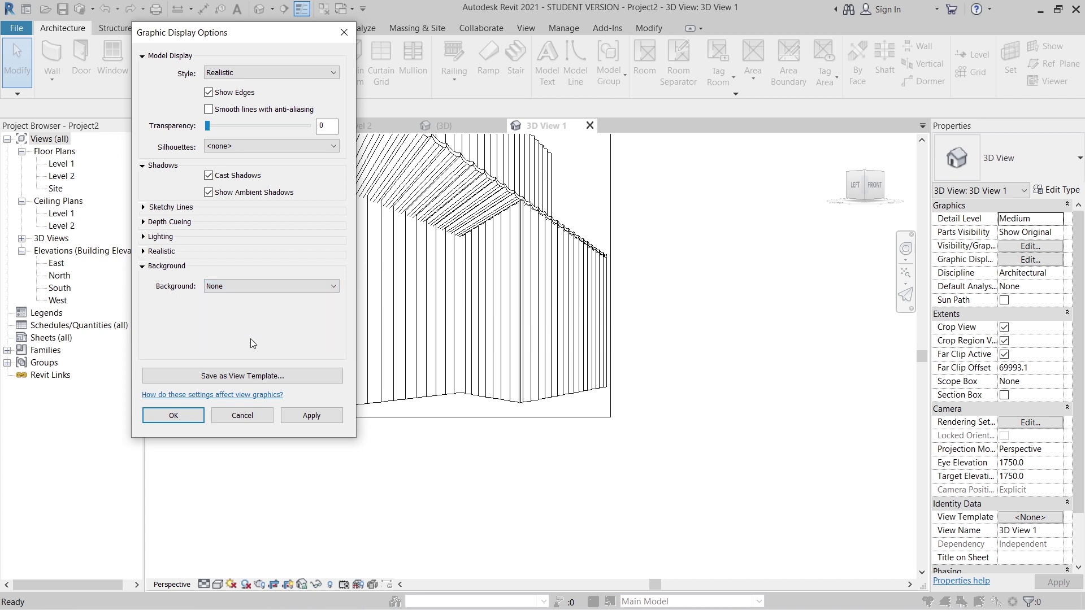
pyautogui.click(282, 287)
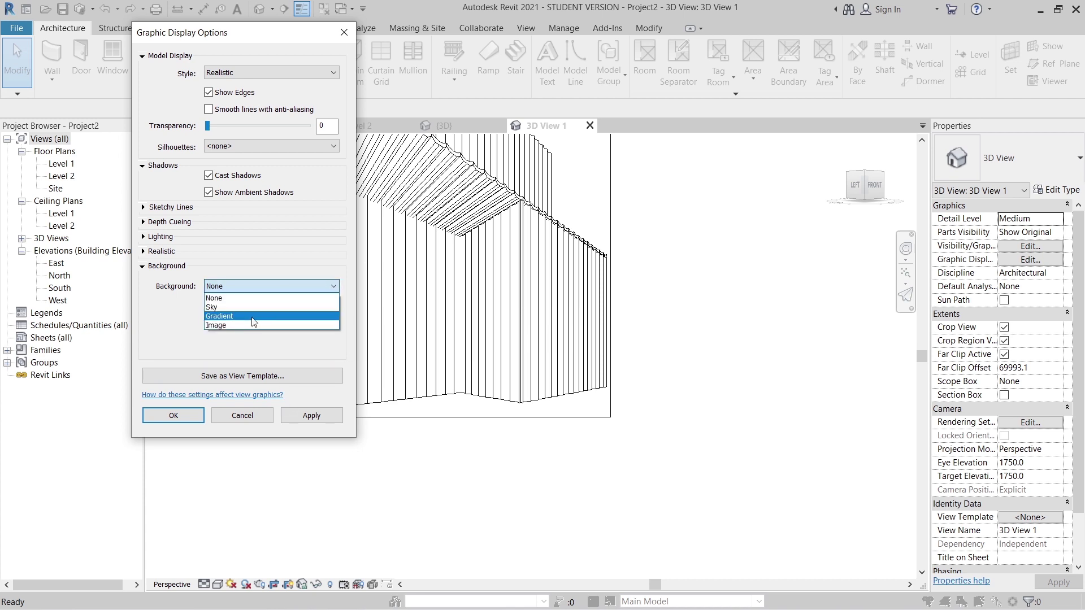
pyautogui.click(270, 320)
pyautogui.click(319, 415)
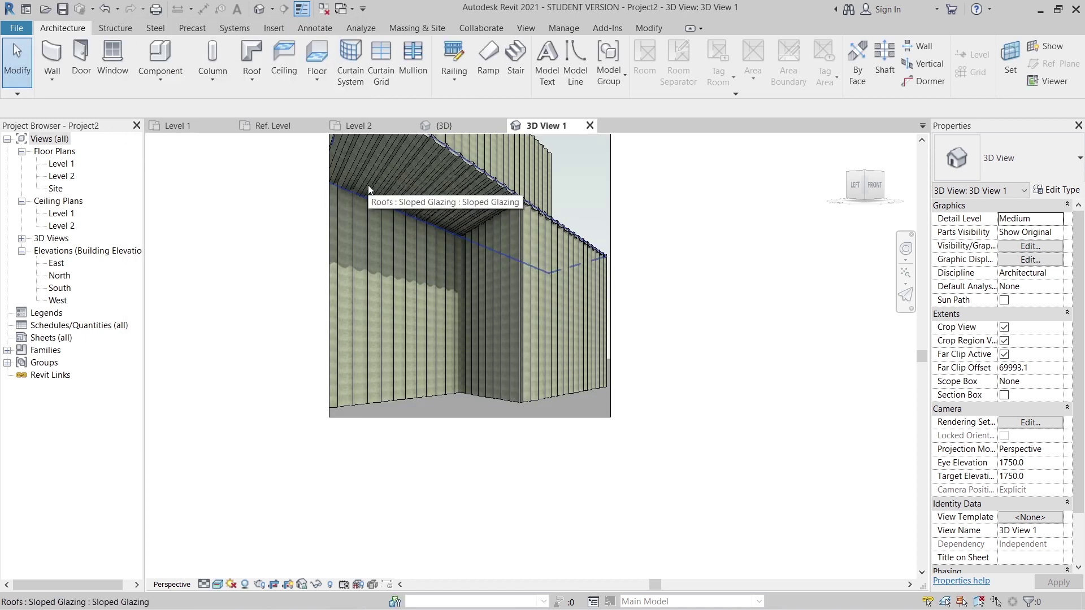
# Step: Examine the mullion walls, sloped glazing roof and shadows across the full realistic camera view
pyautogui.moveTo(660, 254); pyautogui.dragTo(622, 428, button='middle')
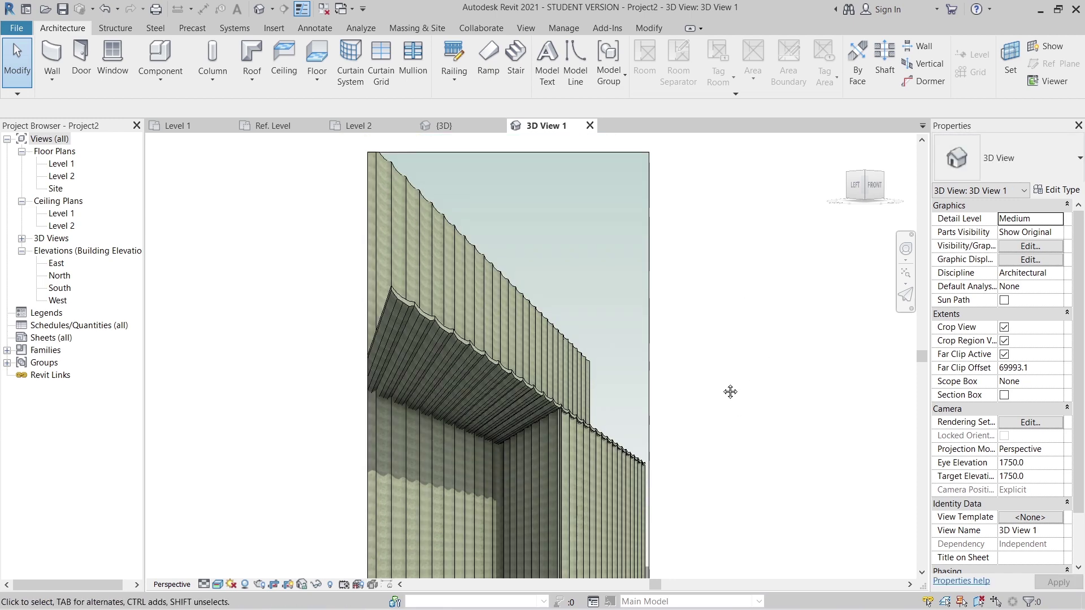
pyautogui.moveTo(707, 494); pyautogui.dragTo(731, 391, button='middle')
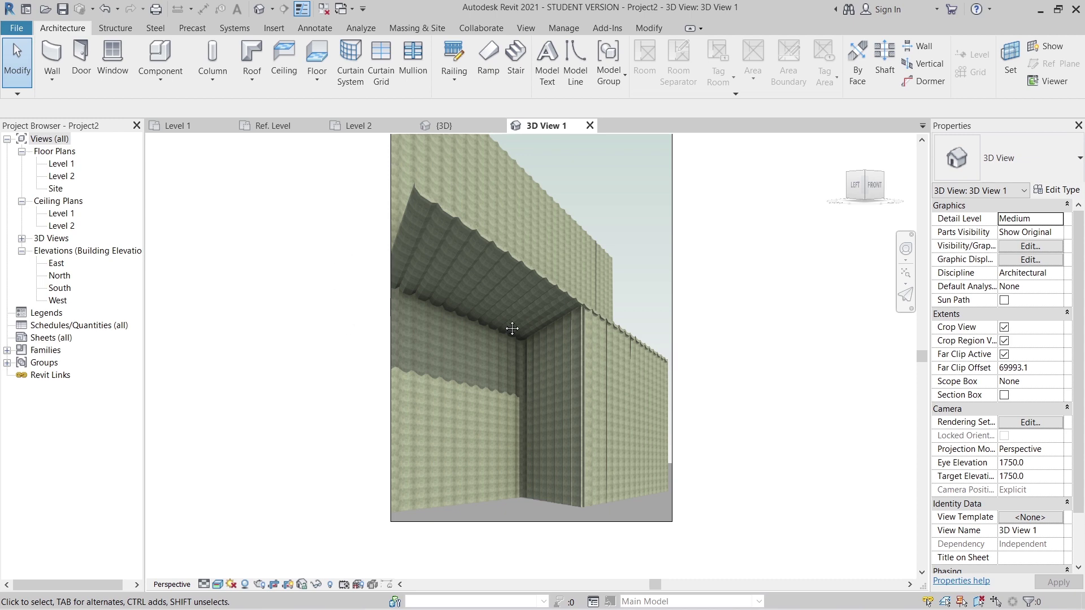
pyautogui.moveTo(793, 309); pyautogui.dragTo(720, 369, button='middle')
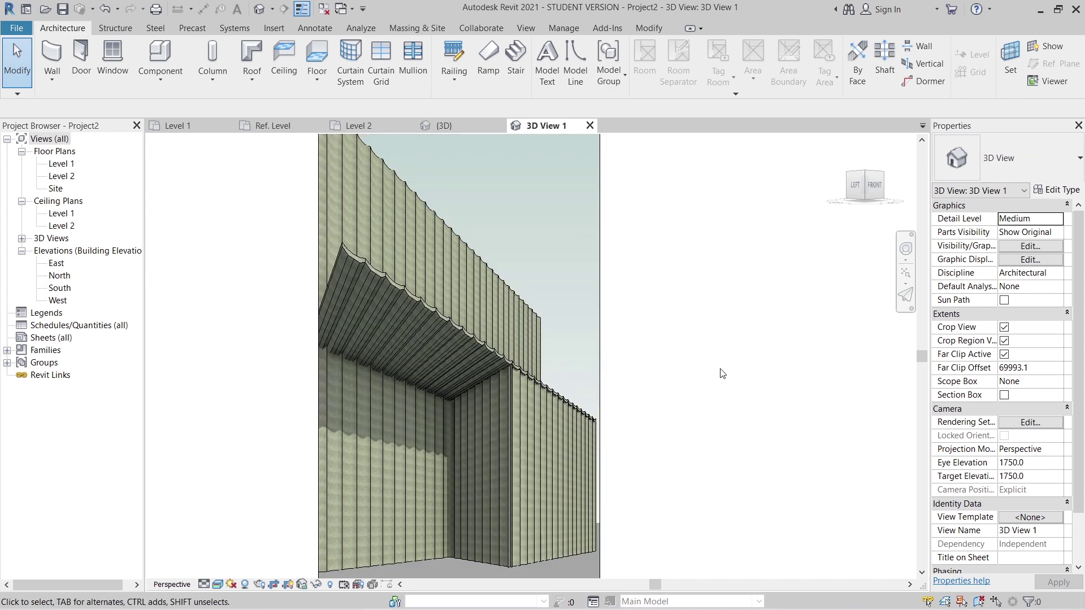
pyautogui.moveTo(722, 374); pyautogui.dragTo(561, 431, button='middle')
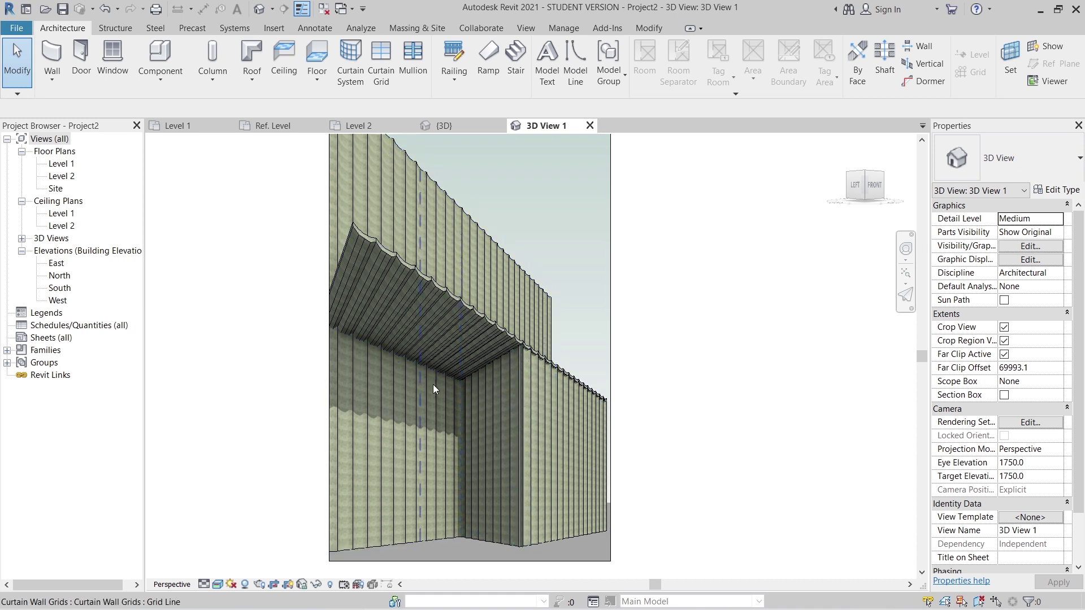
pyautogui.moveTo(765, 411); pyautogui.dragTo(690, 400, button='middle')
pyautogui.scroll(-1, 693, 410)
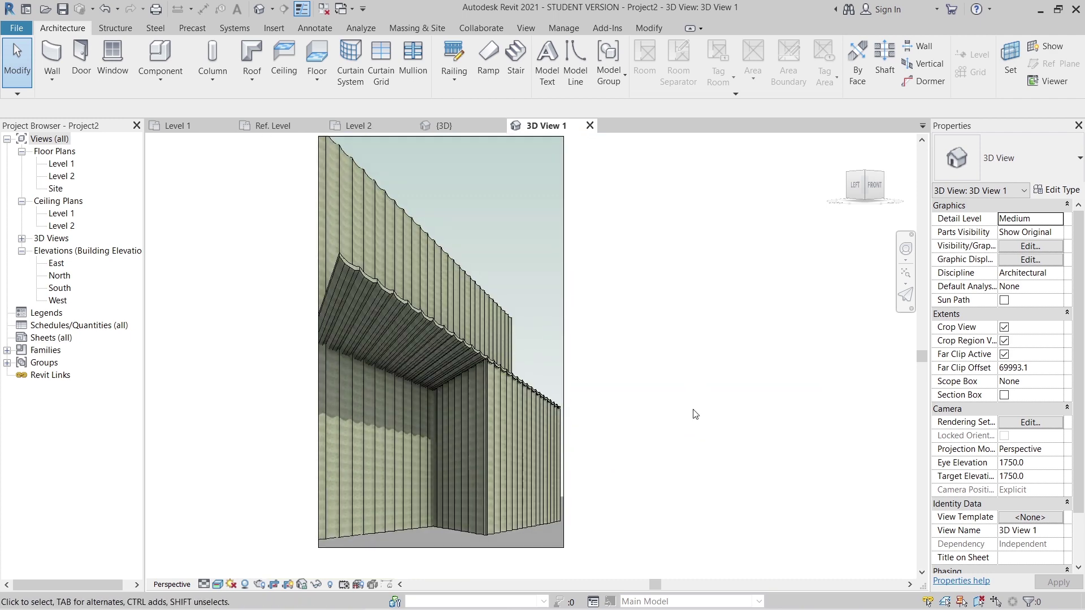